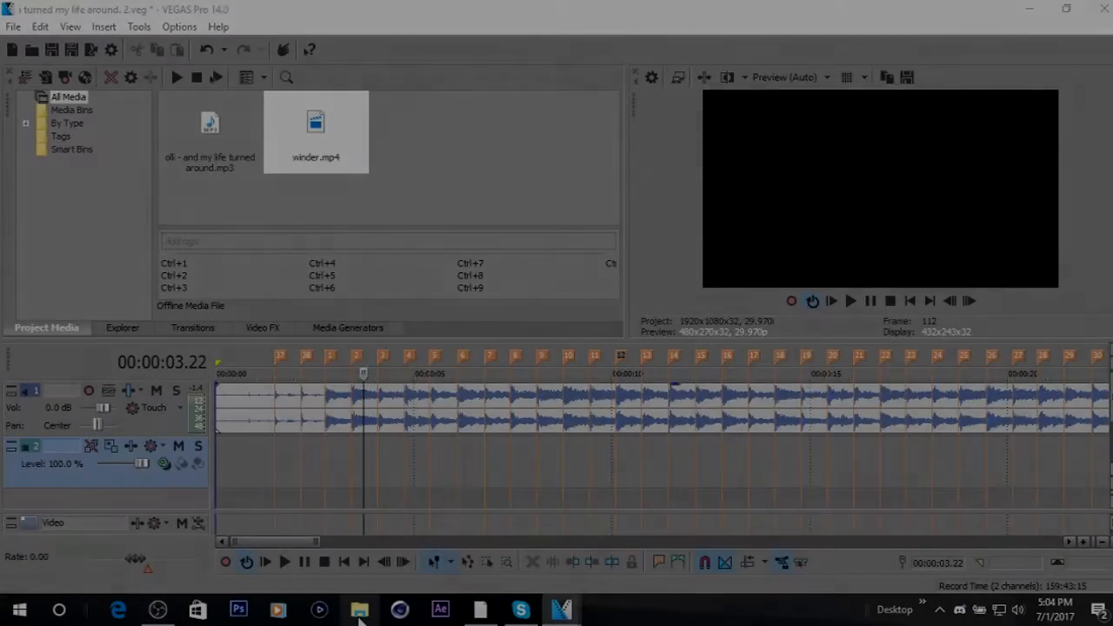
# Switch to File Explorer and look through the Desktop, clippack, Edits and CONFLICT CLIPS folders for footage.
pyautogui.click(360, 611)
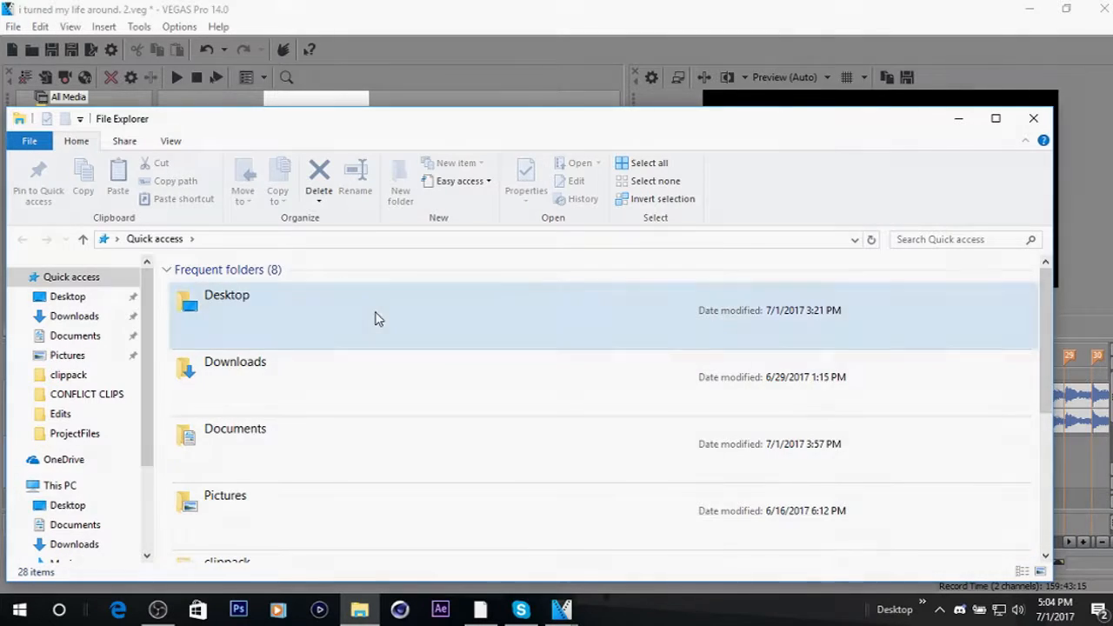
pyautogui.doubleClick(374, 316)
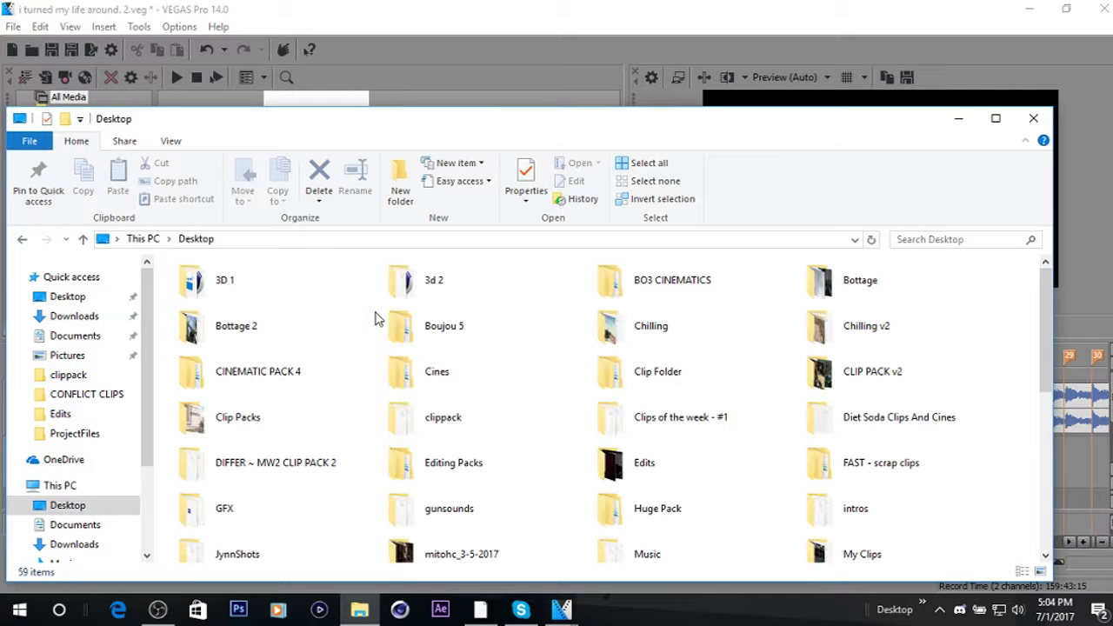
pyautogui.click(79, 380)
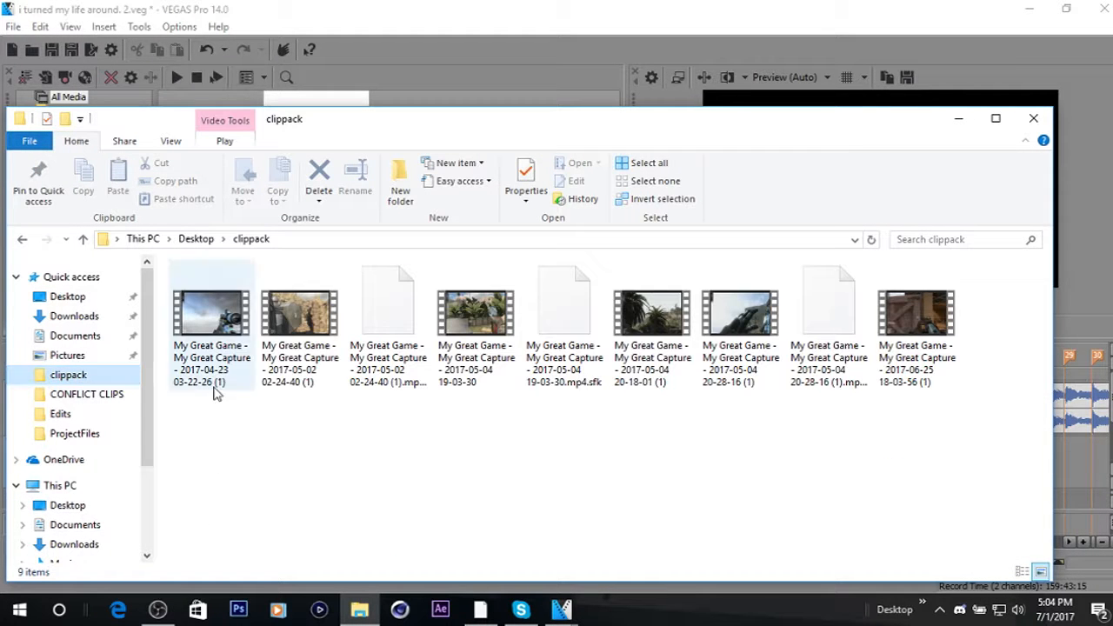
pyautogui.click(102, 414)
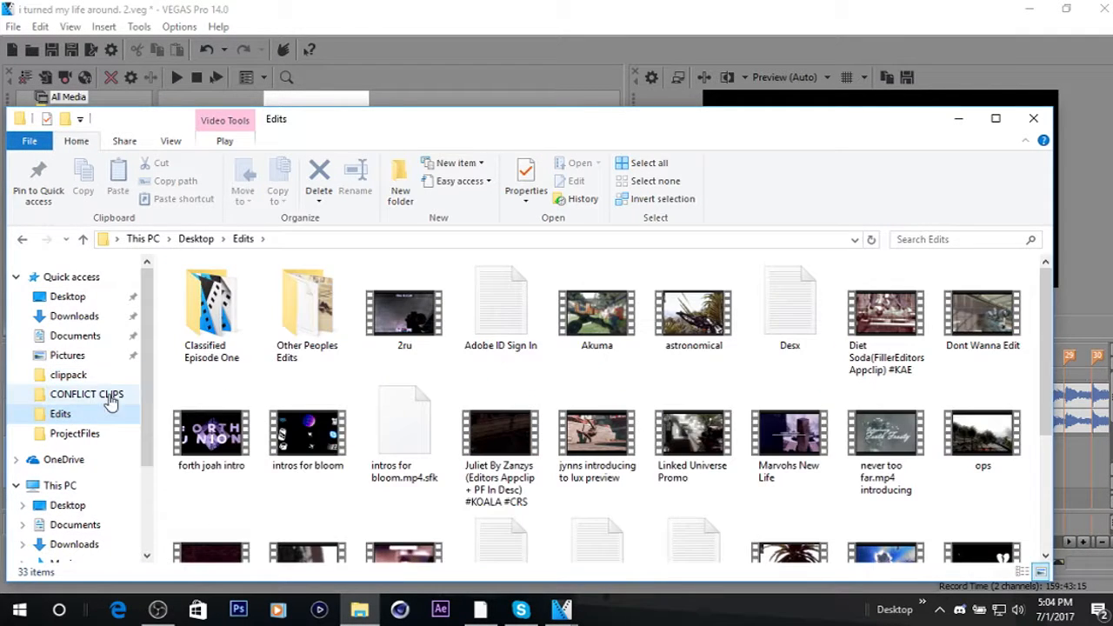
pyautogui.click(110, 398)
pyautogui.click(103, 281)
# Open the plasmas clips folder inside Clip Packs on the Desktop and browse to its last files.
pyautogui.click(69, 296)
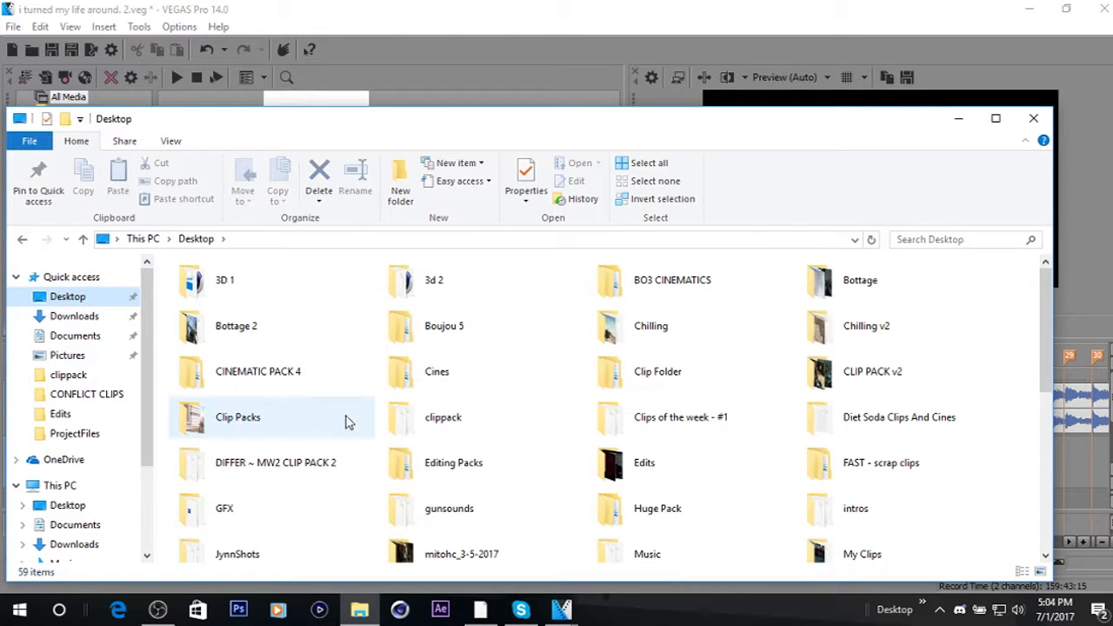
pyautogui.doubleClick(318, 417)
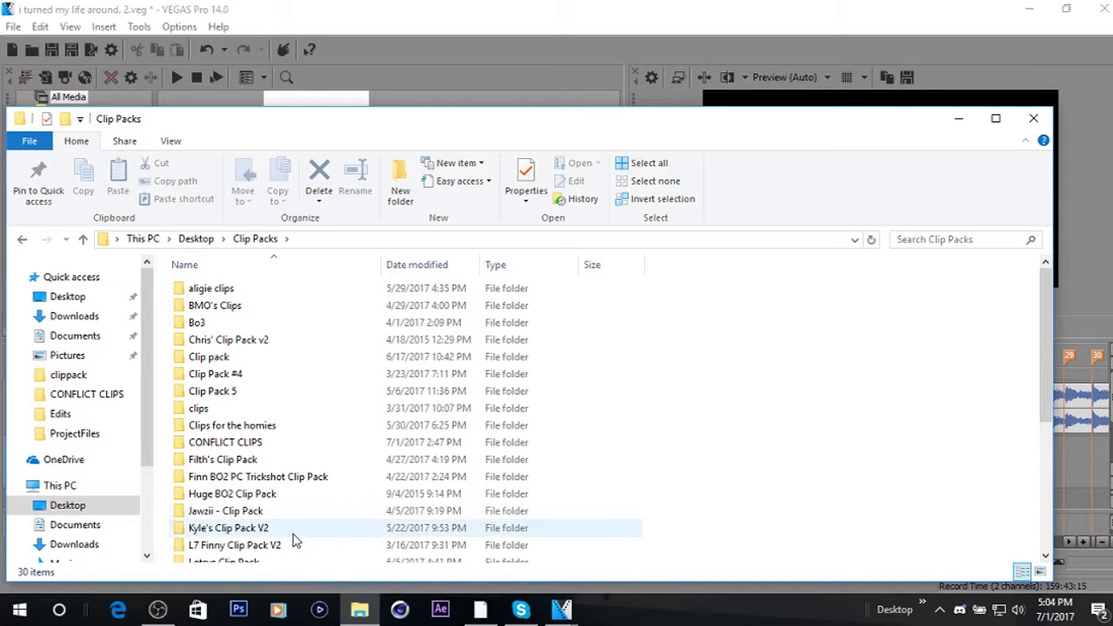
pyautogui.moveTo(1044, 363); pyautogui.dragTo(1045, 436)
pyautogui.doubleClick(291, 494)
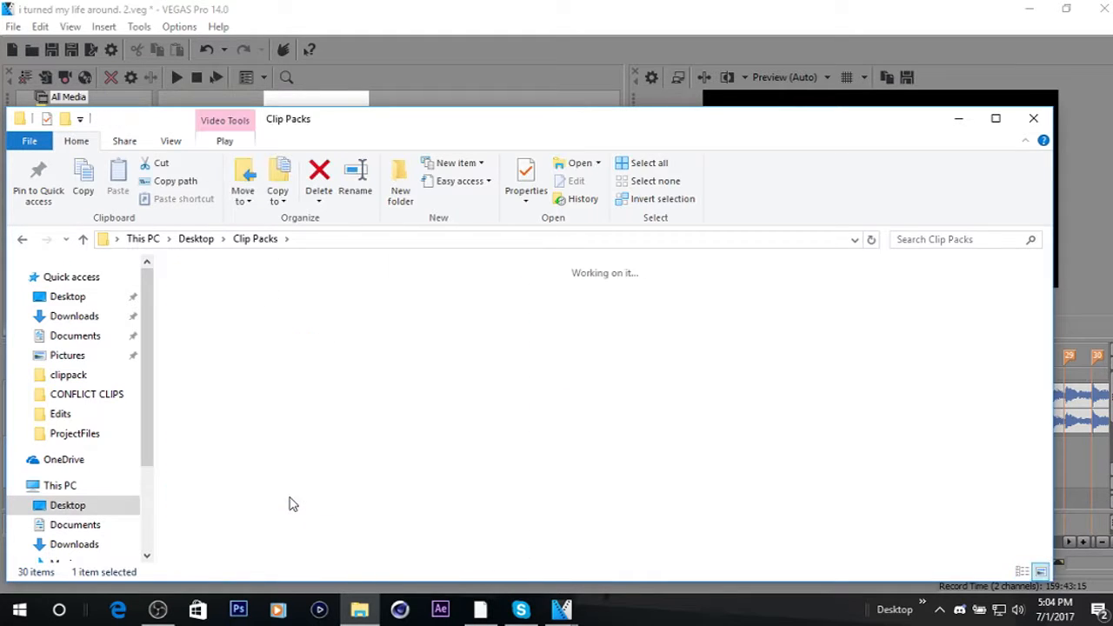
pyautogui.moveTo(1047, 311); pyautogui.dragTo(1068, 421)
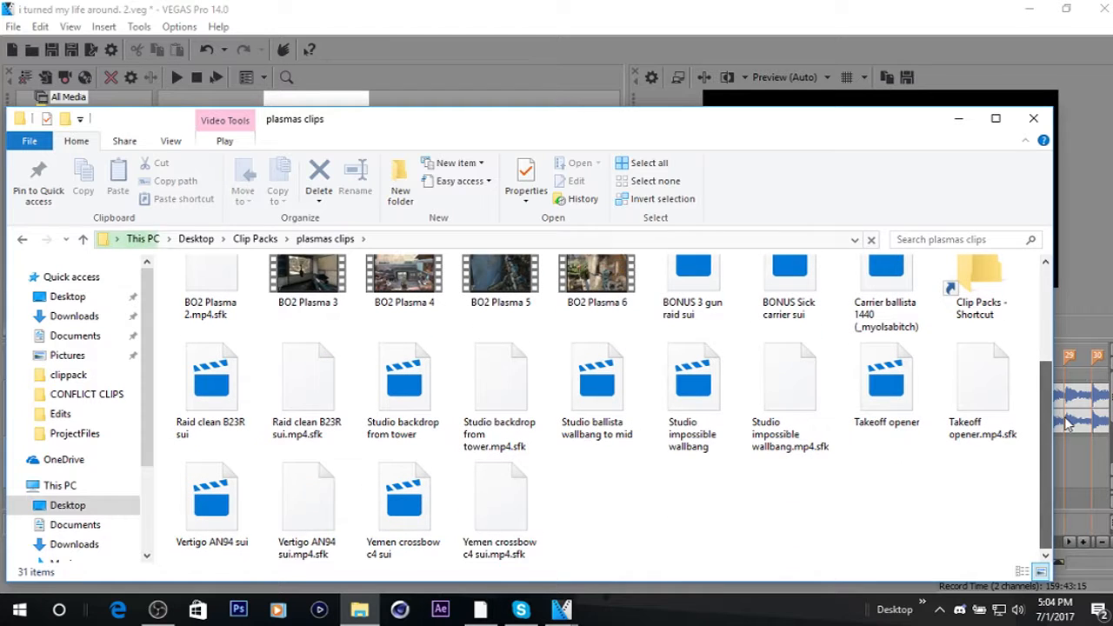
# Import the Studio impossible wallbang video into the VEGAS Pro project media and close File Explorer.
pyautogui.click(700, 417)
pyautogui.moveTo(694, 435); pyautogui.dragTo(557, 104)
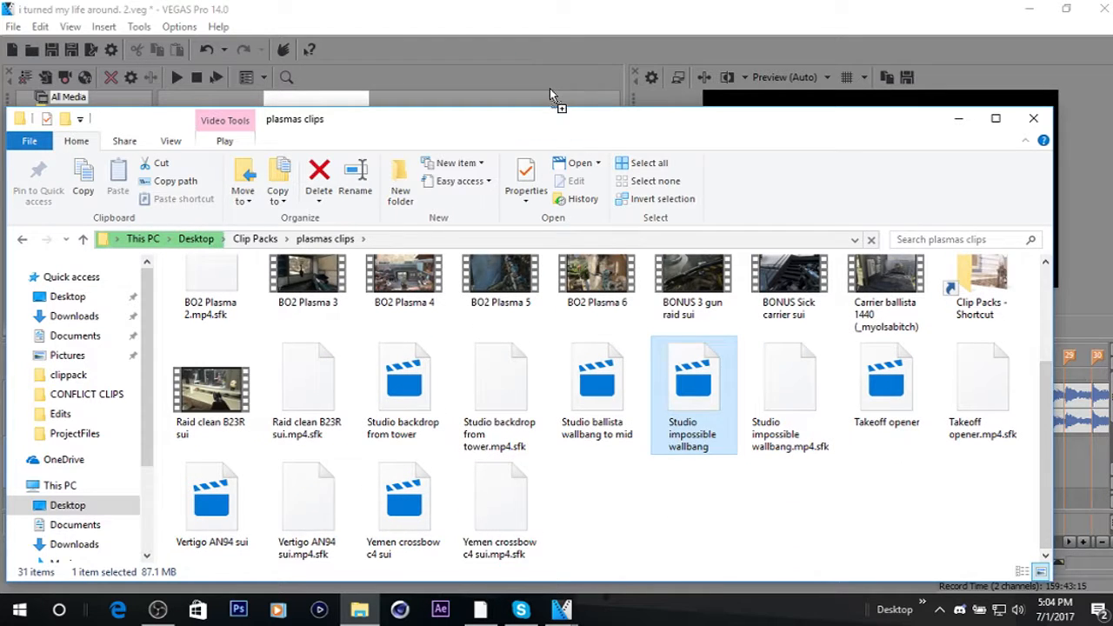
pyautogui.click(1034, 118)
# Place Studio impossible wallbang.mp4 on track 2 without matching the project settings to it, and delete its audio track.
pyautogui.moveTo(315, 131); pyautogui.dragTo(344, 460)
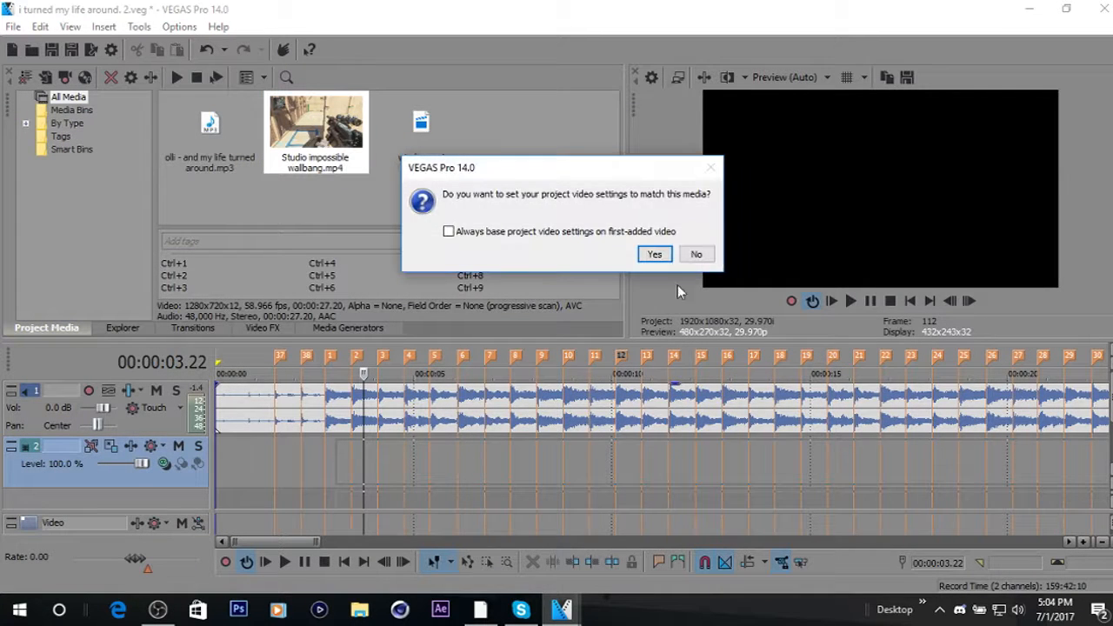
pyautogui.click(708, 257)
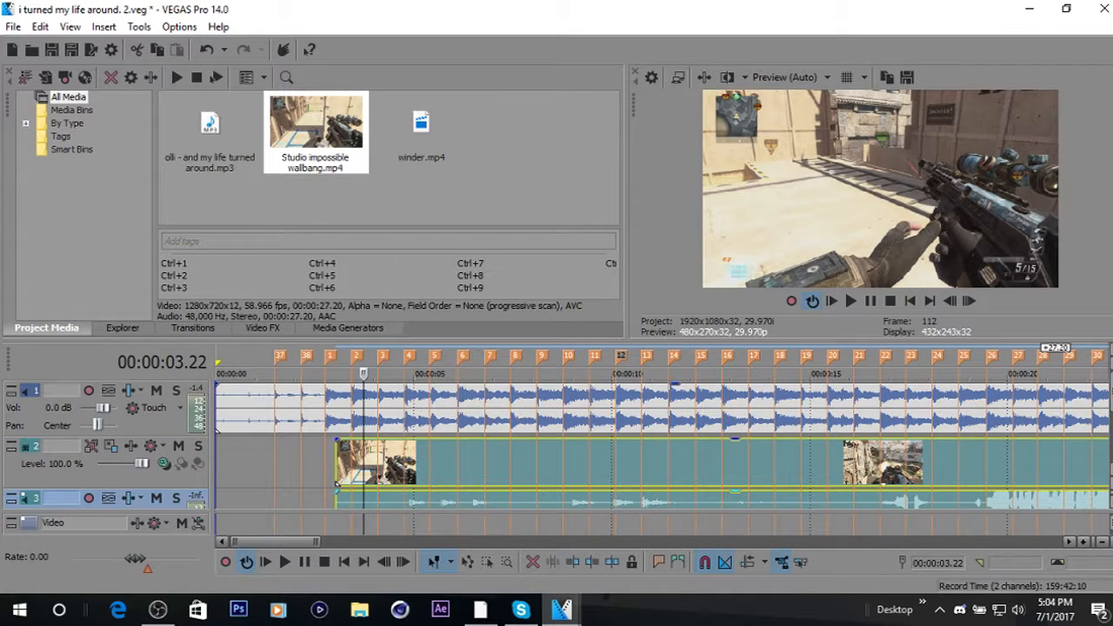
pyautogui.scroll(-1, 664, 484)
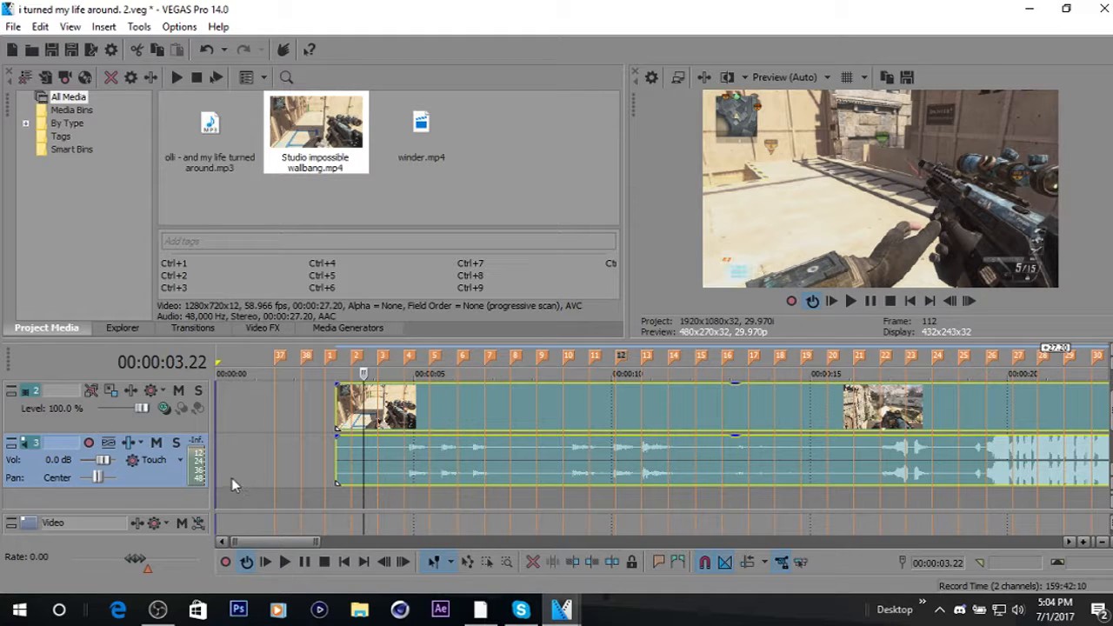
pyautogui.rightClick(140, 483)
pyautogui.click(243, 193)
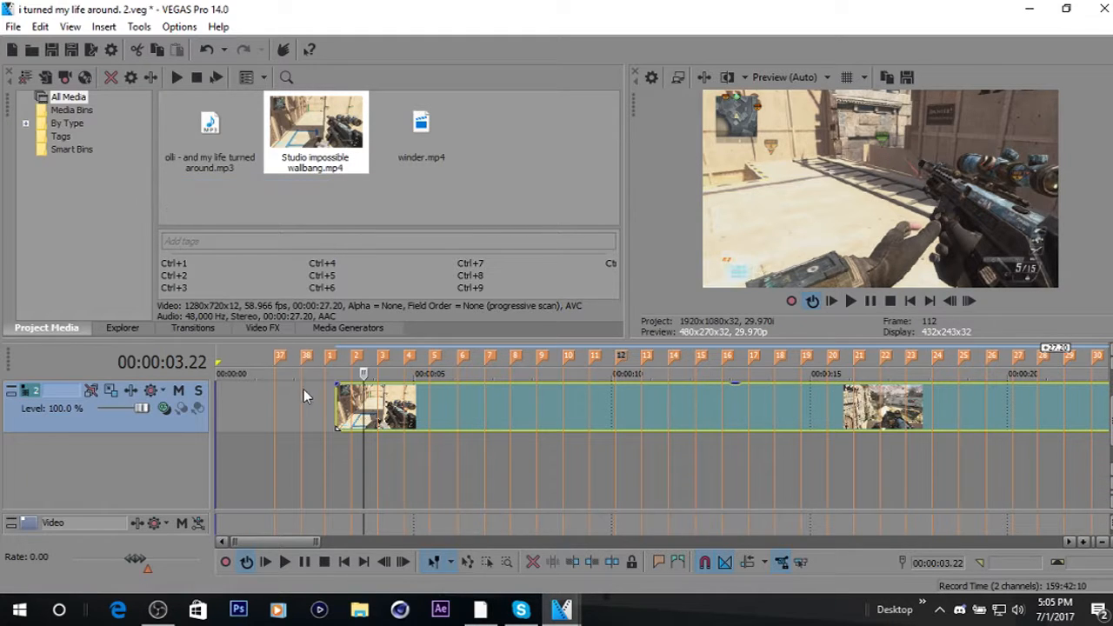
# Move the video clip on track 2 back to the start of the timeline, under the music.
pyautogui.click(300, 402)
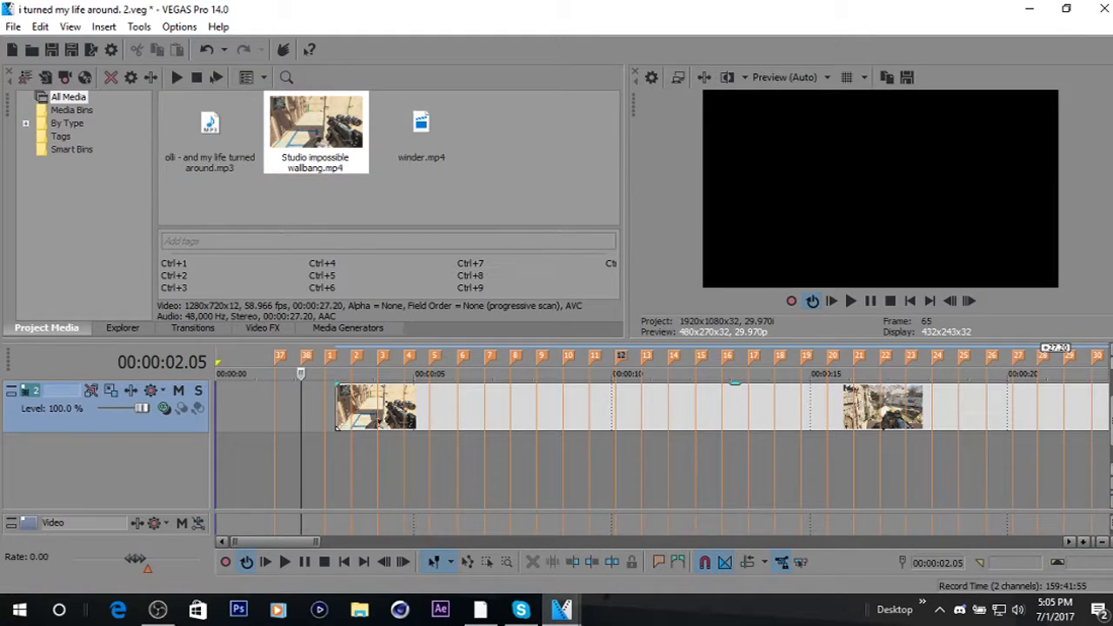
pyautogui.scroll(1, 664, 435)
pyautogui.moveTo(369, 465); pyautogui.dragTo(315, 463)
pyautogui.click(323, 462)
pyautogui.click(480, 465)
pyautogui.moveTo(479, 463); pyautogui.dragTo(402, 460)
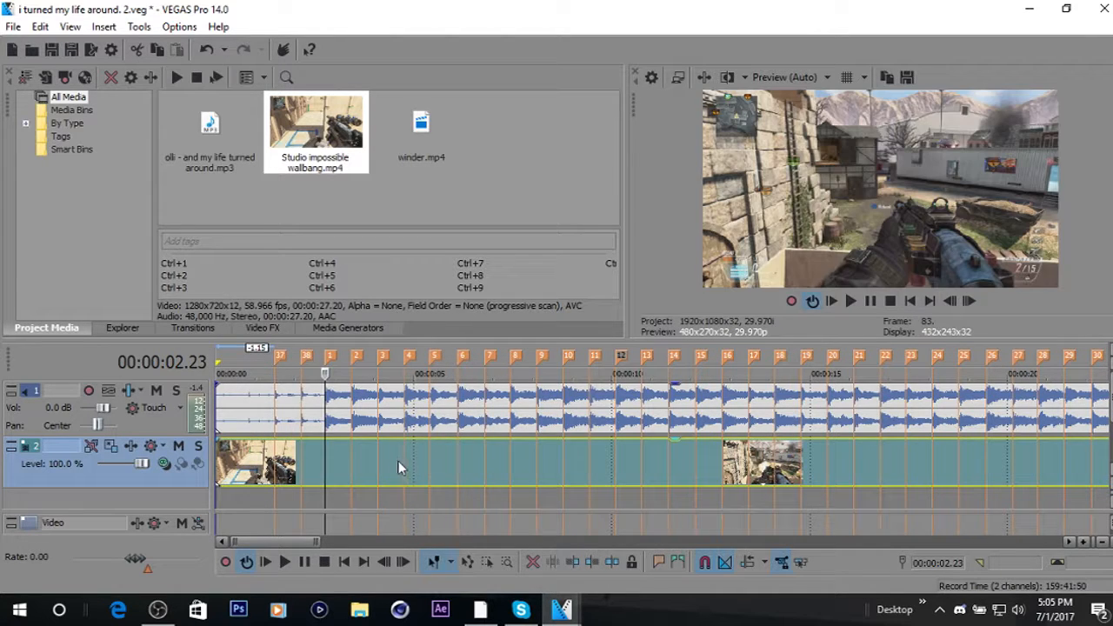
# Disable resample in the video clip's event properties.
pyautogui.rightClick(378, 460)
pyautogui.click(462, 581)
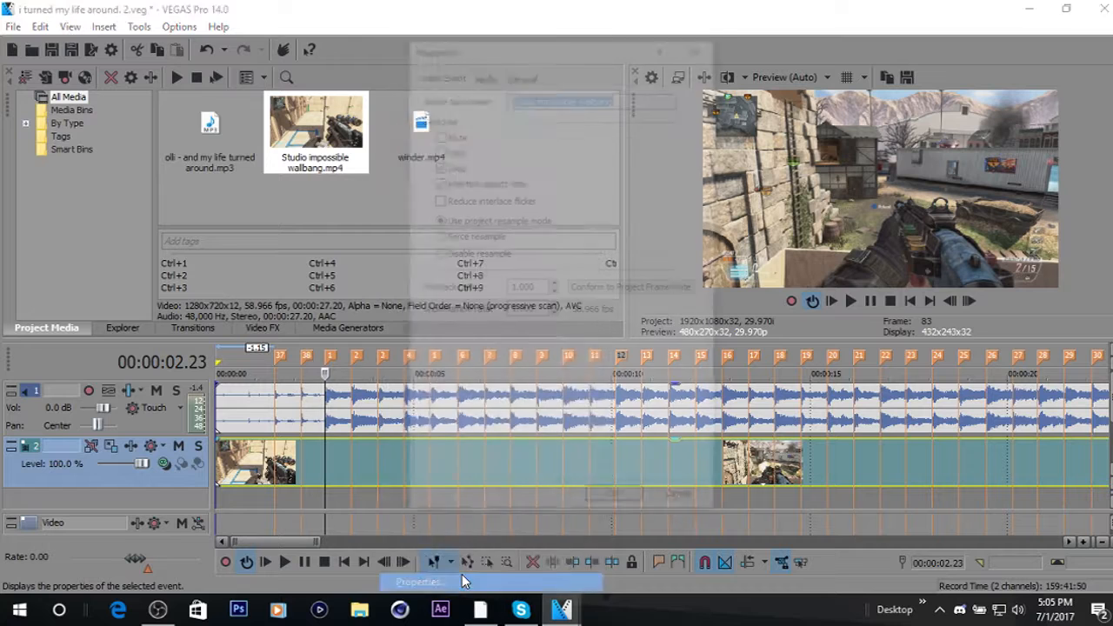
pyautogui.click(477, 256)
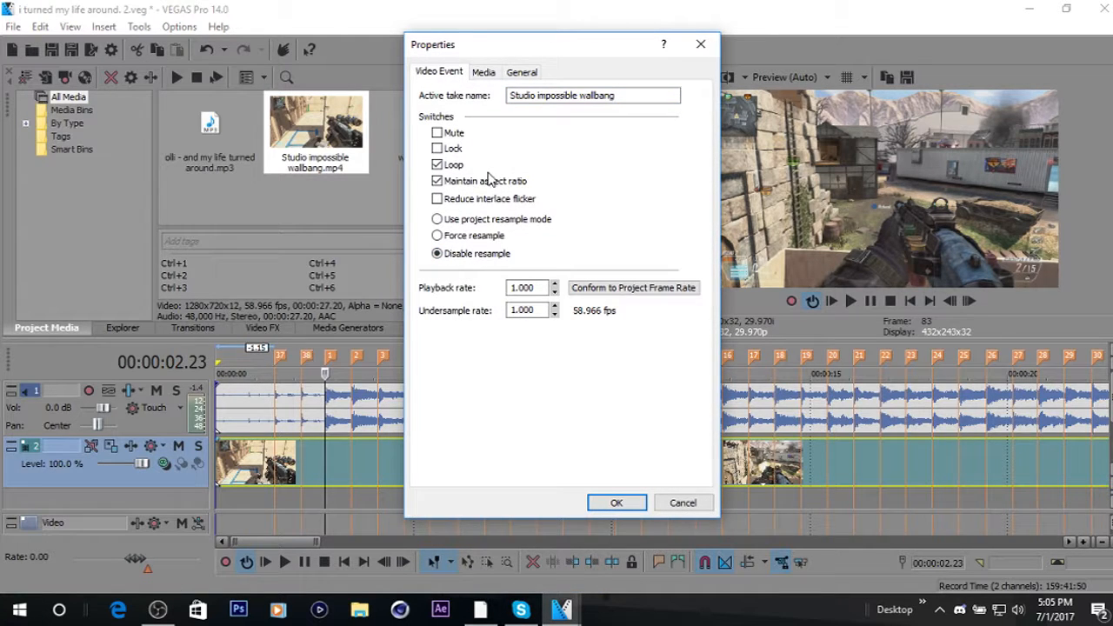
pyautogui.click(614, 502)
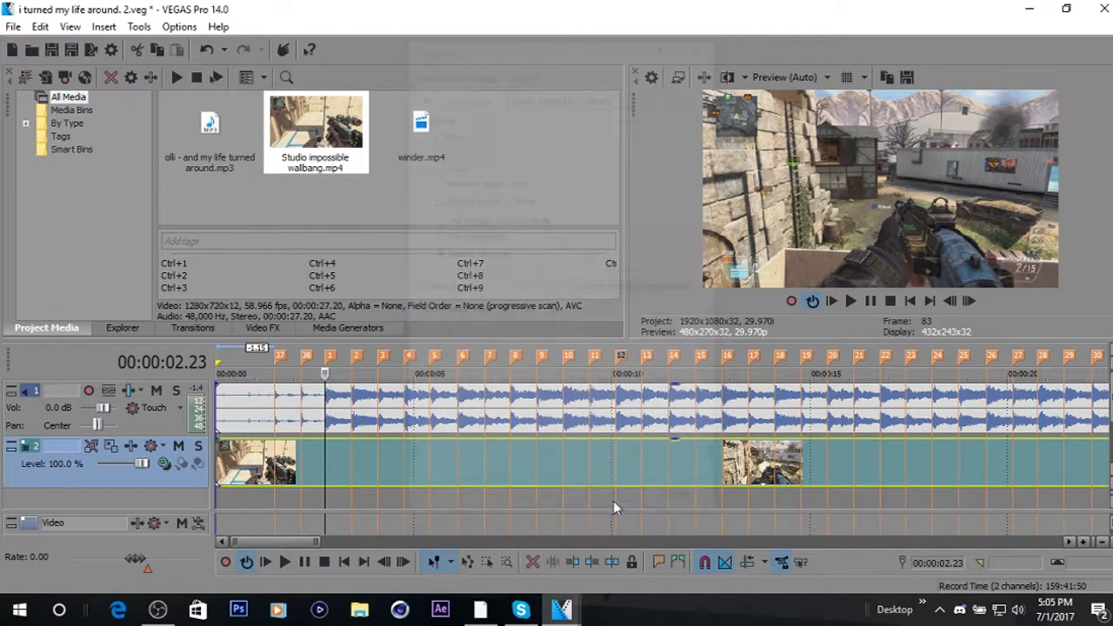
# Trim and shift the clip so it starts at marker 1 and its gunshot falls on marker 4.
pyautogui.moveTo(217, 449); pyautogui.dragTo(384, 467)
pyautogui.press('space')
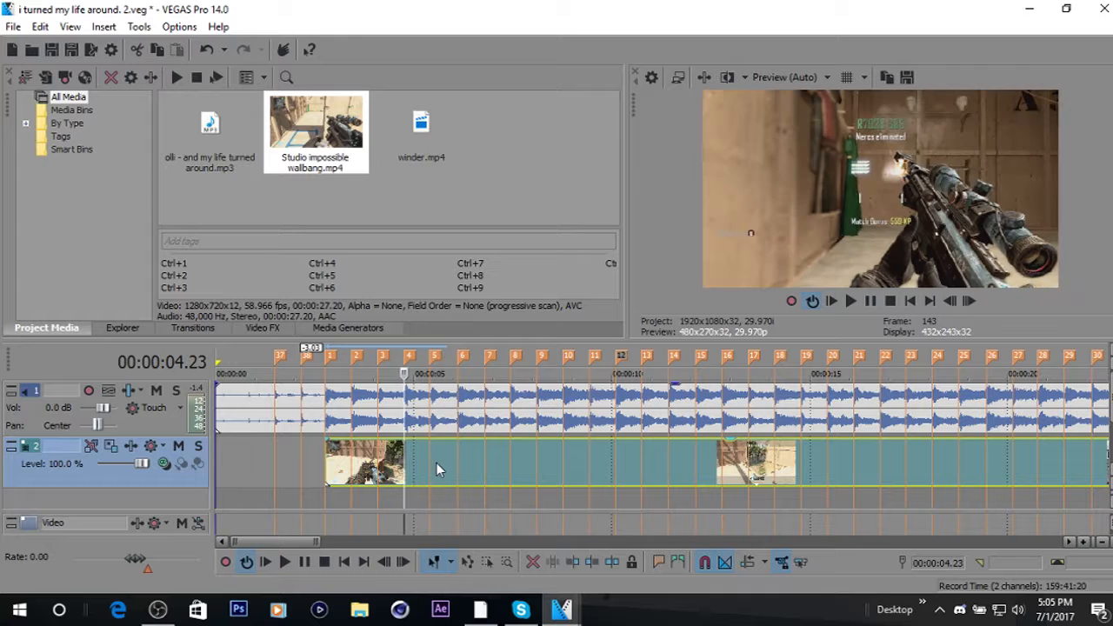
pyautogui.moveTo(437, 464); pyautogui.dragTo(453, 464)
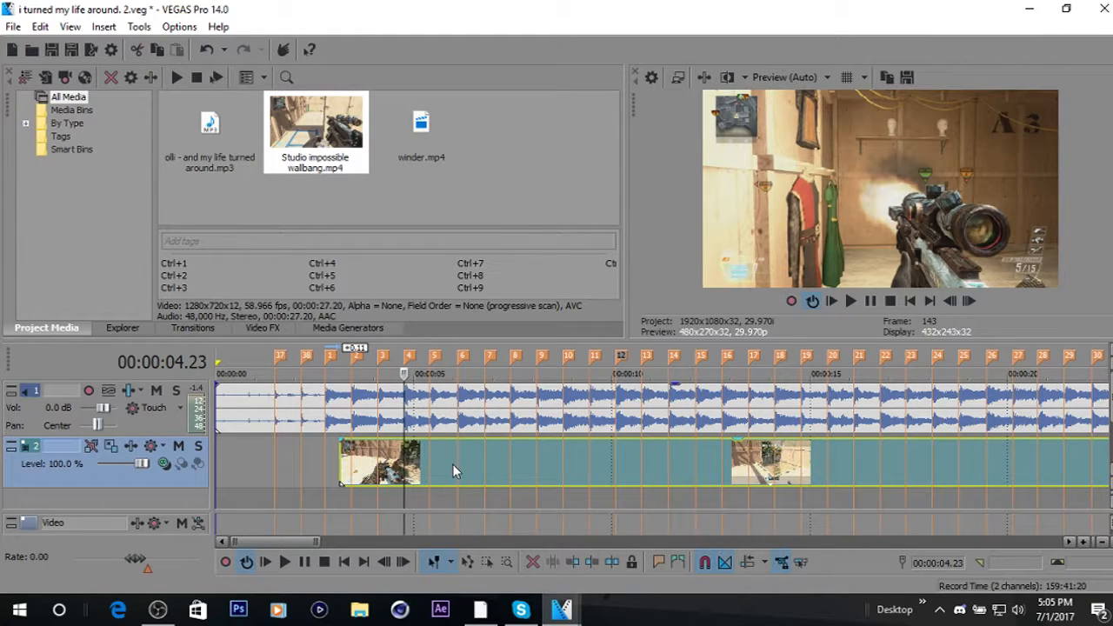
pyautogui.moveTo(341, 449); pyautogui.dragTo(323, 450)
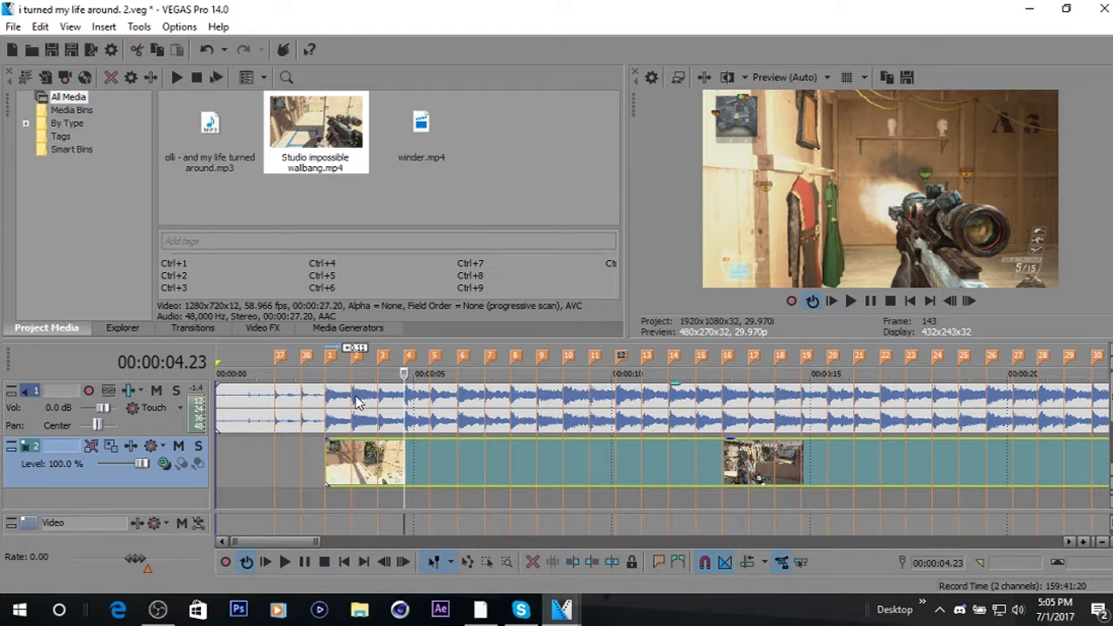
# Split the video clip at marker 4, at 00:00:04.23.
pyautogui.press('s')
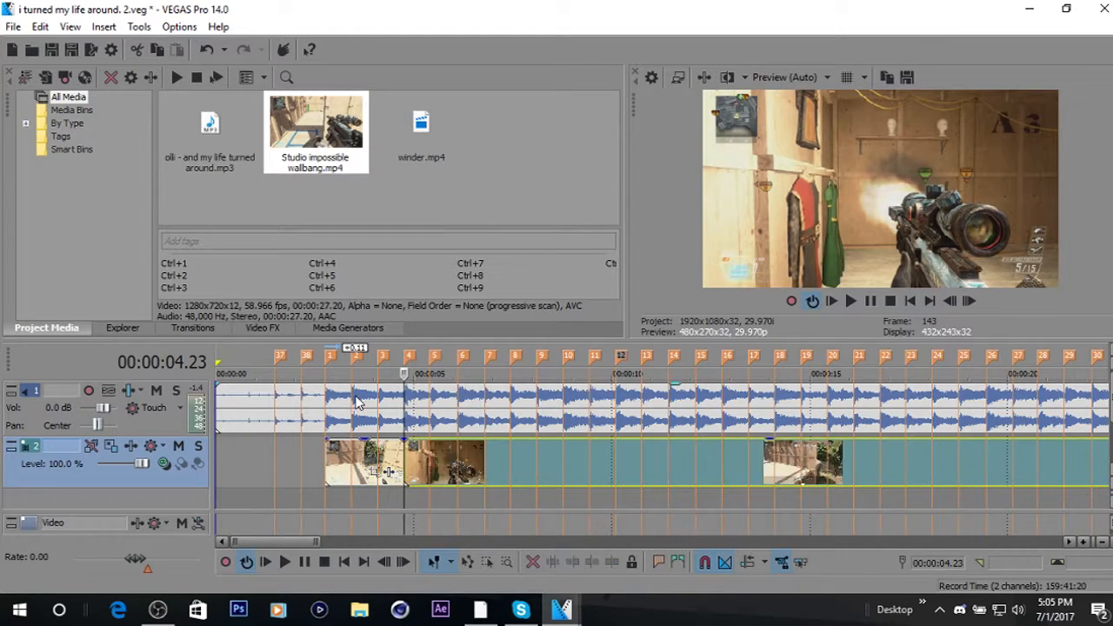
pyautogui.click(429, 463)
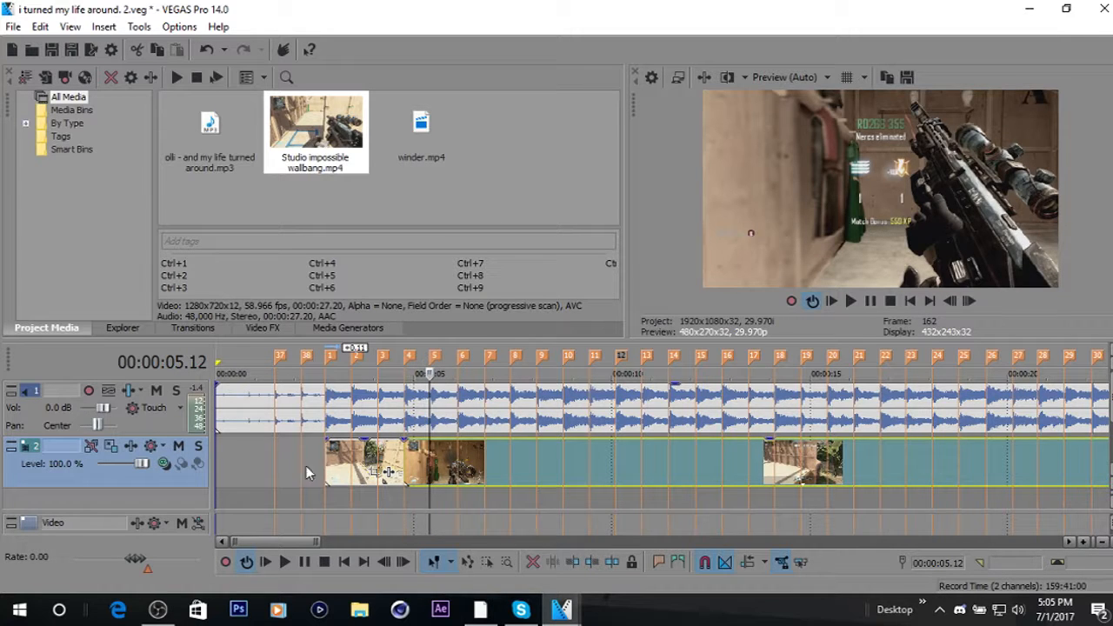
# Check the event properties of the first clip segment, between markers 1 and 4.
pyautogui.click(338, 466)
pyautogui.click(326, 466)
pyautogui.rightClick(341, 465)
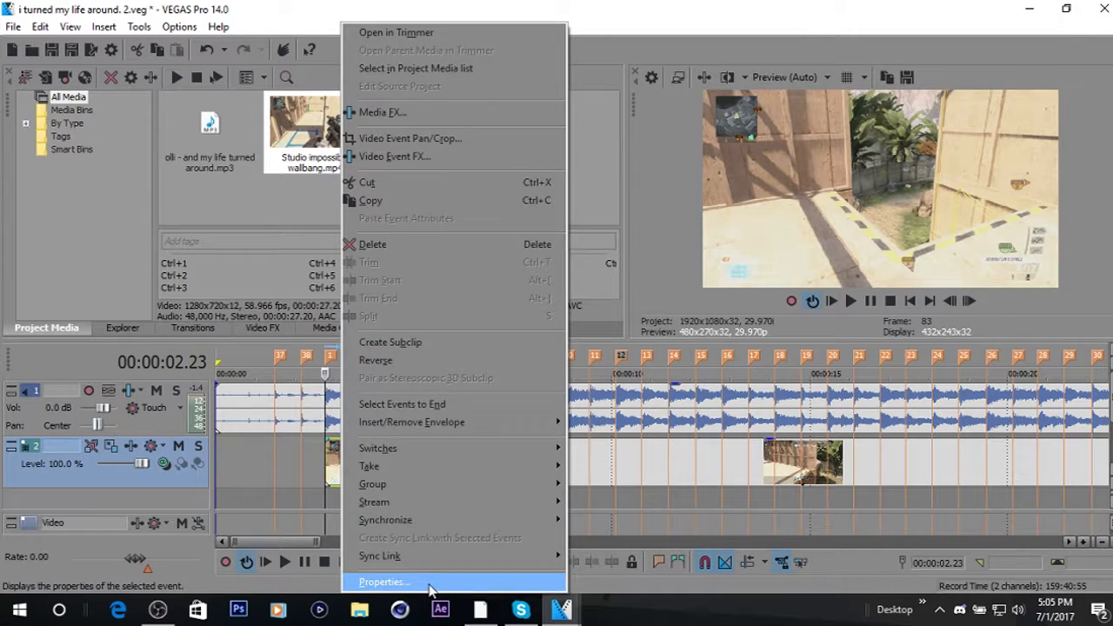
pyautogui.click(430, 583)
pyautogui.click(609, 503)
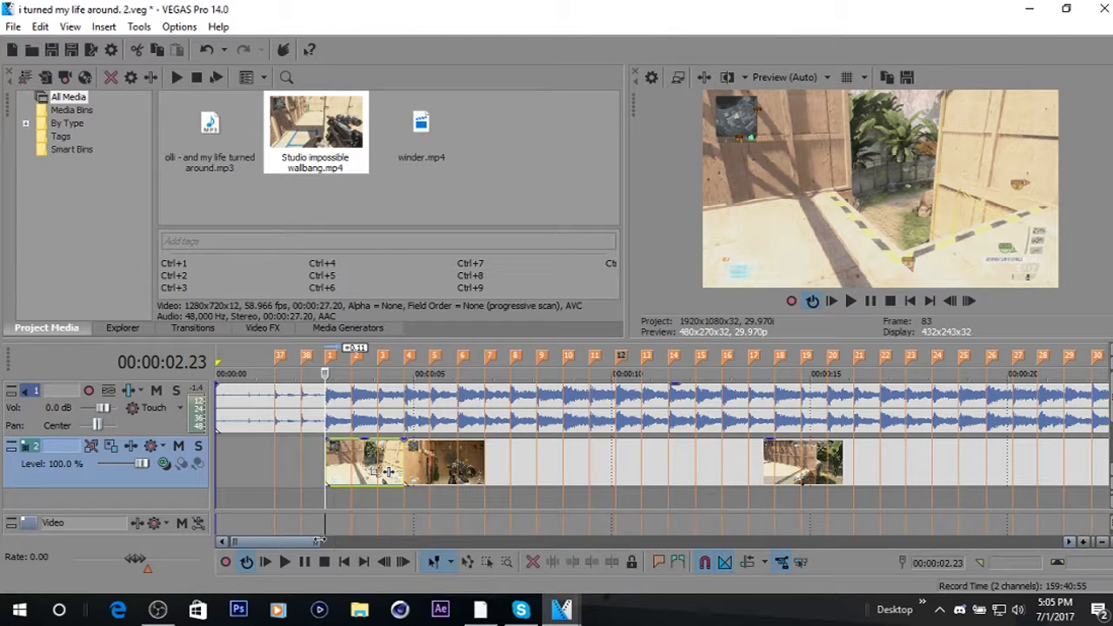
# Insert a velocity envelope on the clip segment between markers 1 and 4.
pyautogui.moveTo(318, 541); pyautogui.dragTo(261, 542)
pyautogui.rightClick(402, 477)
pyautogui.moveTo(609, 422)
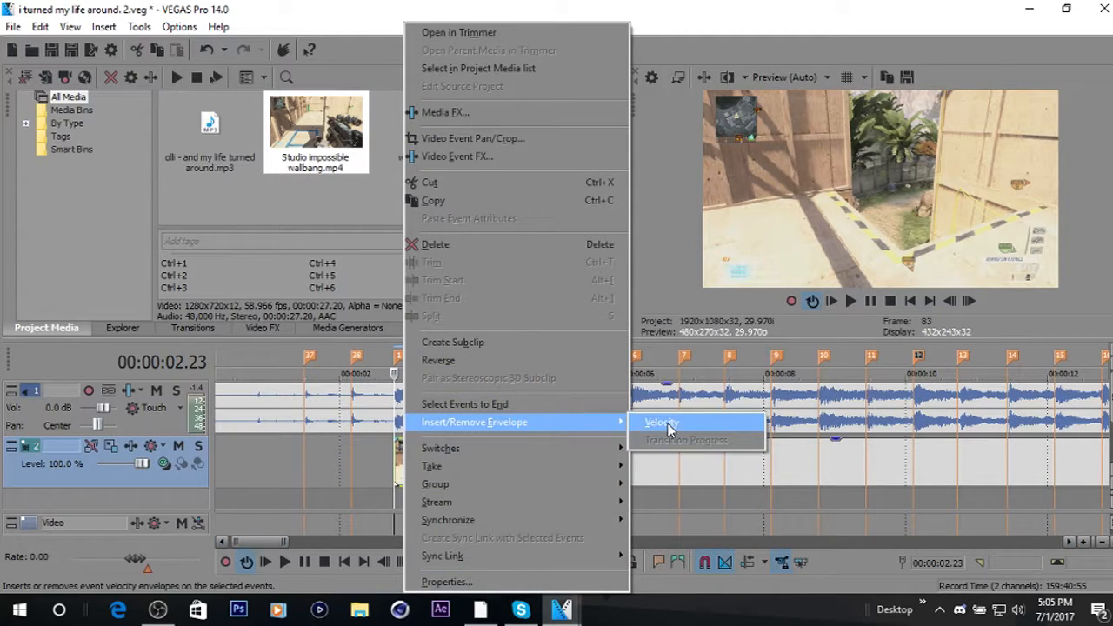
pyautogui.click(666, 427)
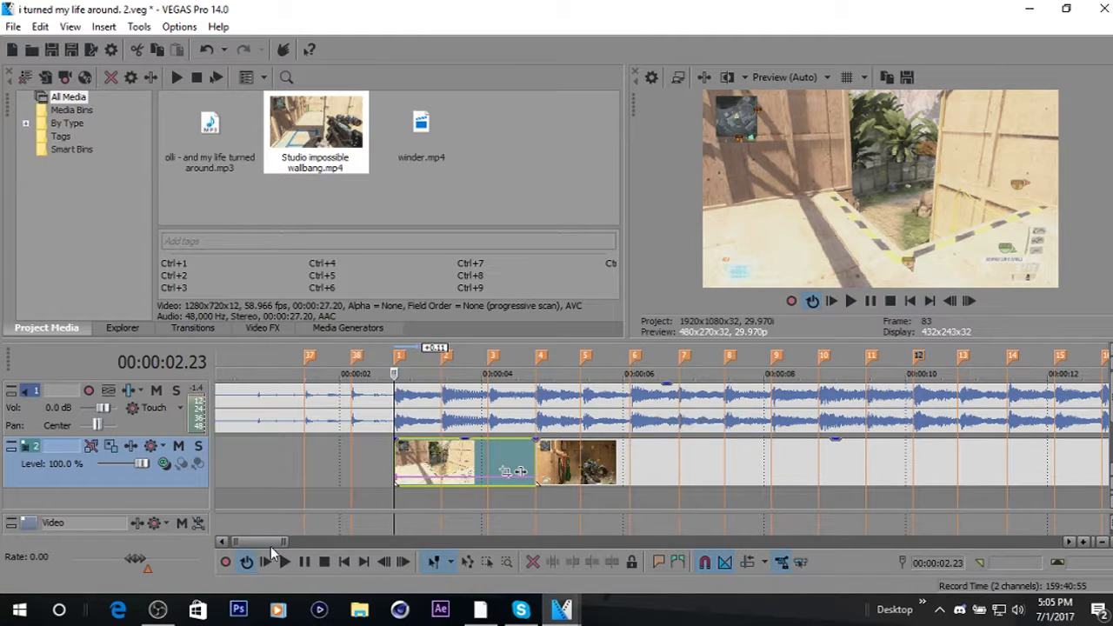
# Remove the velocity envelope from the first clip segment and insert it again.
pyautogui.rightClick(425, 473)
pyautogui.moveTo(540, 423)
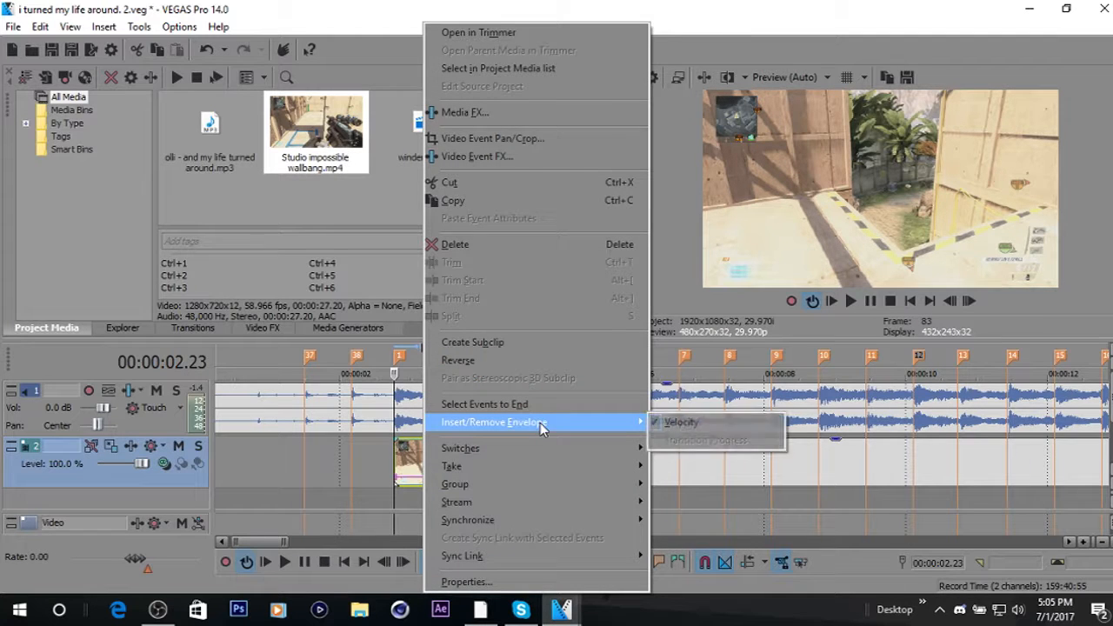
pyautogui.click(677, 424)
pyautogui.rightClick(444, 455)
pyautogui.moveTo(601, 423)
pyautogui.click(712, 428)
# Add a velocity envelope point at 00:00:03.00 on the first segment and set it to 50% forward velocity.
pyautogui.moveTo(281, 542); pyautogui.dragTo(253, 541)
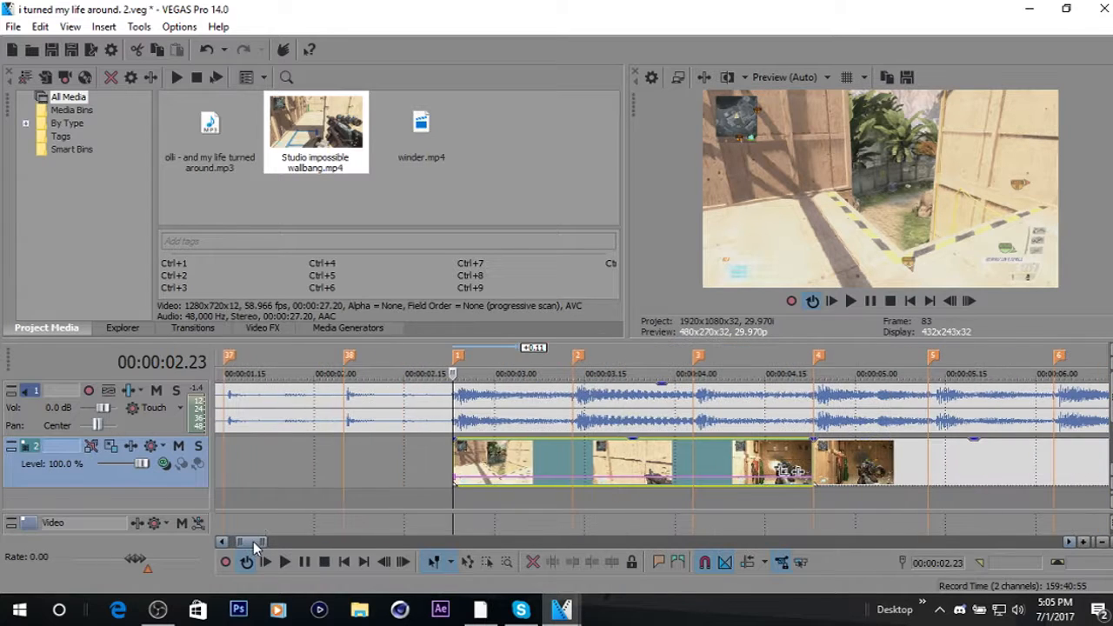
pyautogui.click(971, 303)
pyautogui.click(972, 303)
pyautogui.click(971, 303)
pyautogui.click(972, 304)
pyautogui.click(972, 303)
pyautogui.click(971, 302)
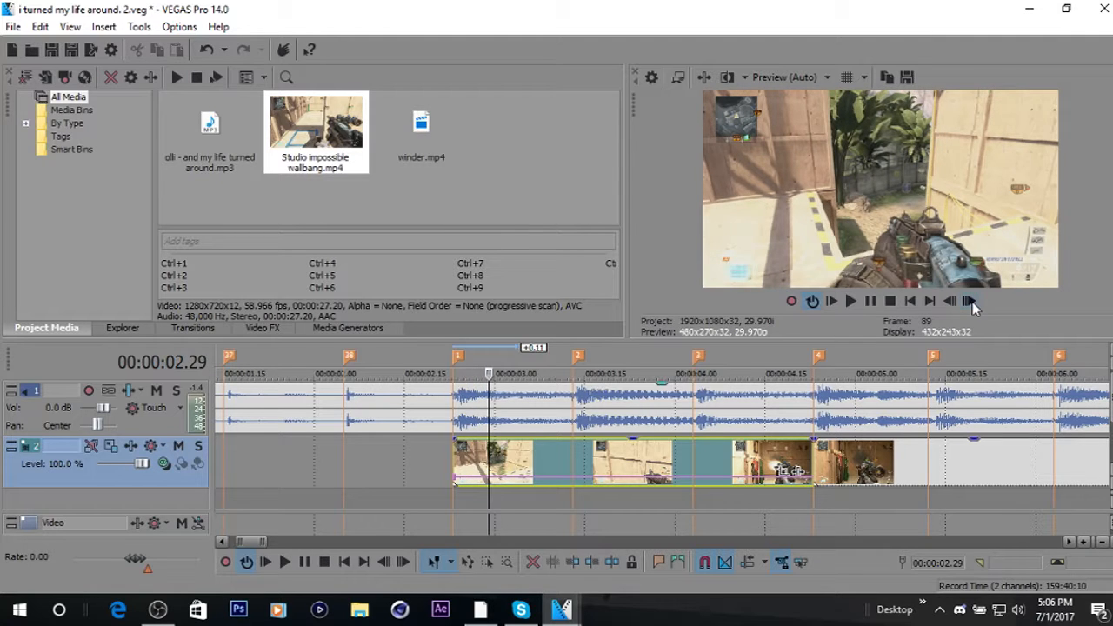
pyautogui.click(972, 303)
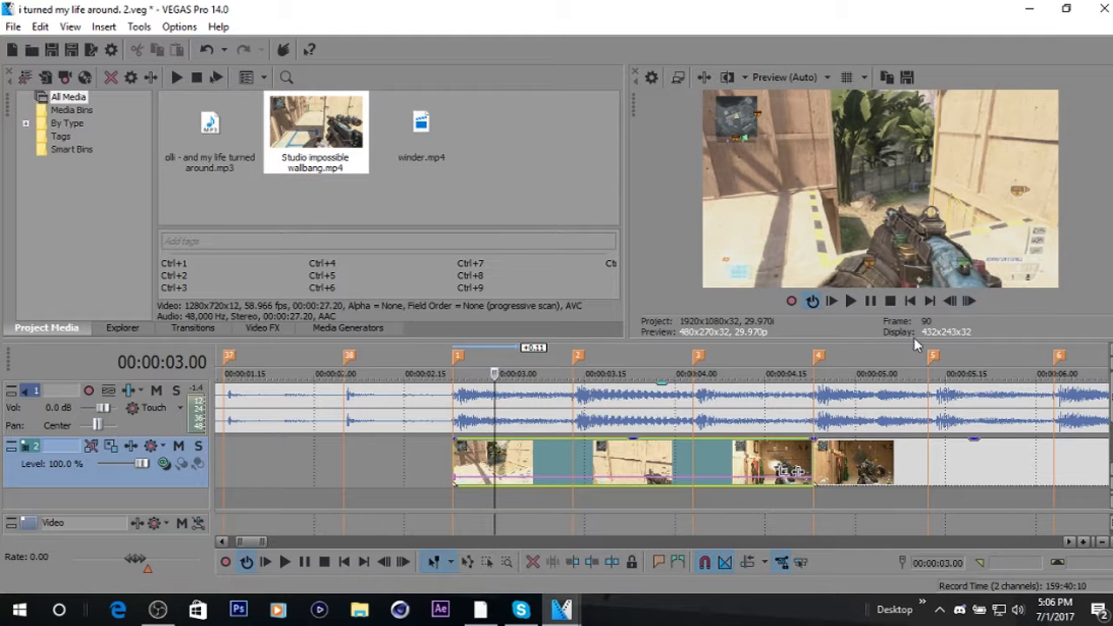
pyautogui.rightClick(491, 484)
pyautogui.click(566, 202)
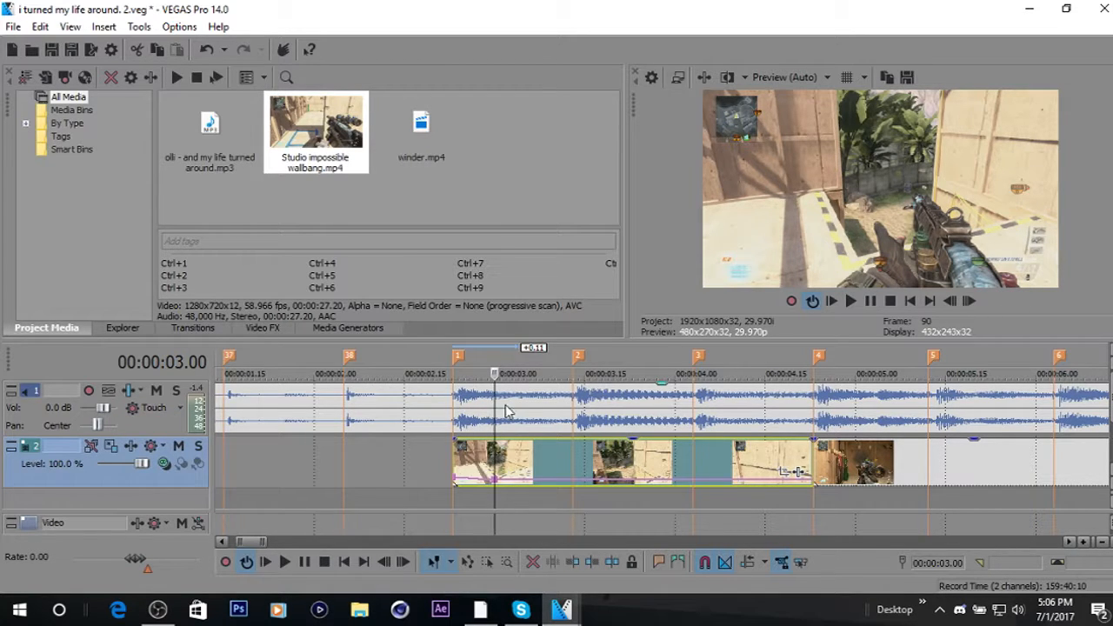
# Set the envelope's starting point to 300% forward velocity and apply a Fast Fade curve down to the second point.
pyautogui.rightClick(463, 484)
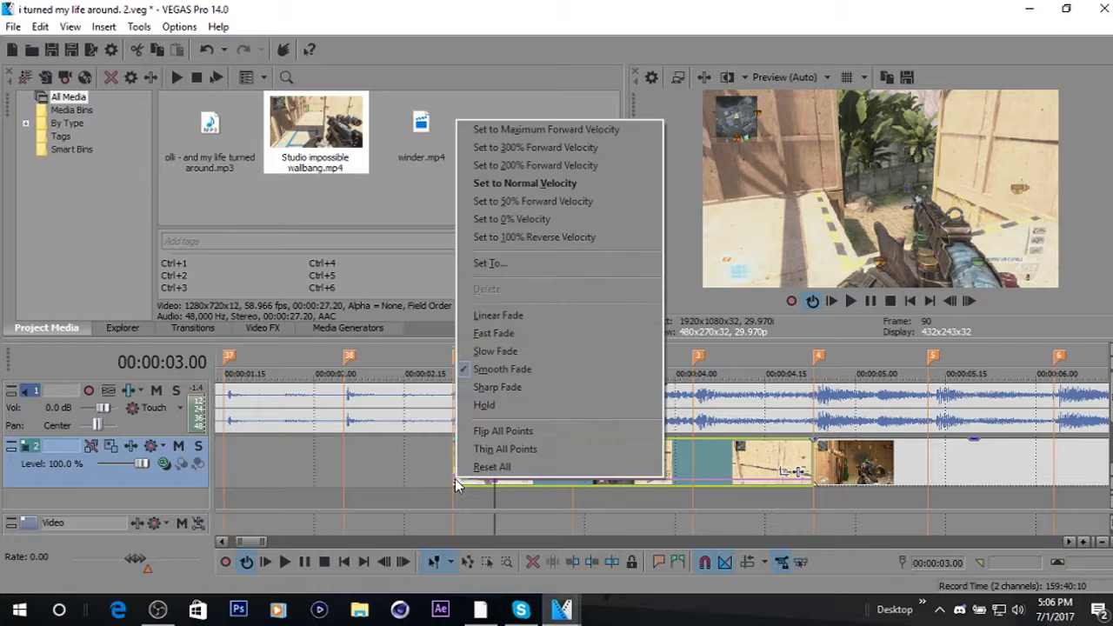
pyautogui.click(533, 146)
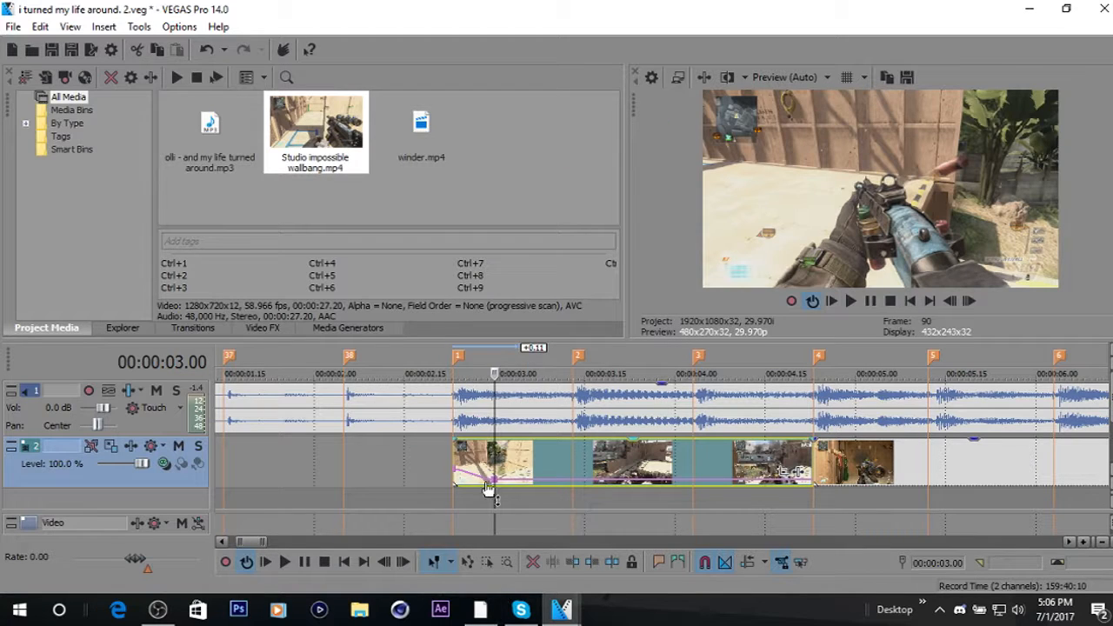
pyautogui.rightClick(492, 484)
pyautogui.click(522, 328)
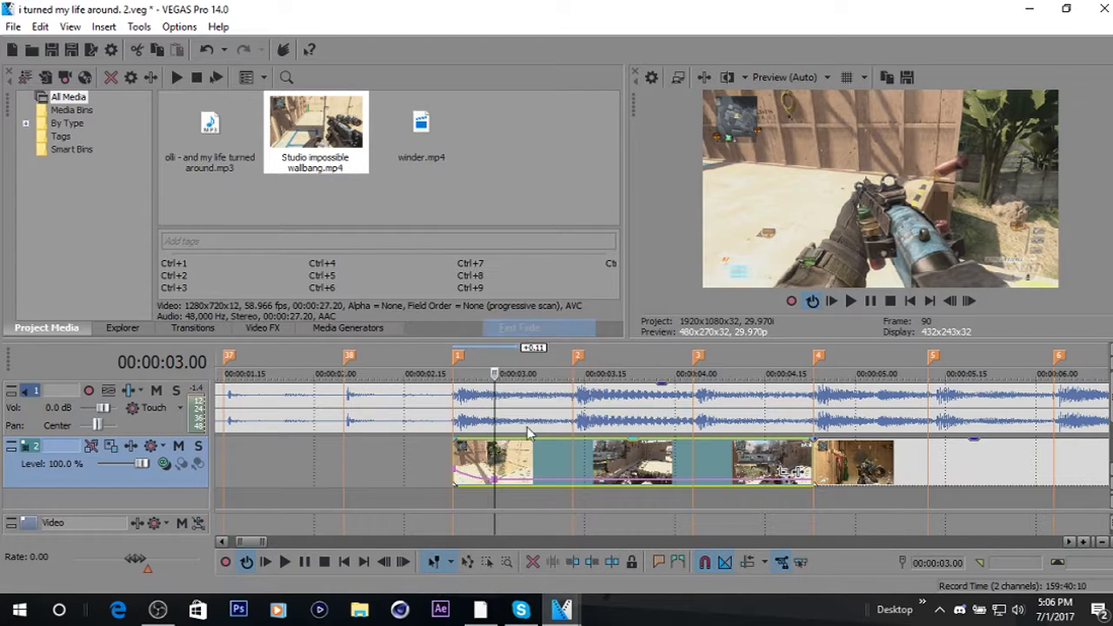
# Add a velocity envelope point at 00:00:03.06, seven frames before marker 2, and set it to 50% forward velocity.
pyautogui.click(572, 459)
pyautogui.click(950, 302)
pyautogui.click(951, 302)
pyautogui.click(950, 302)
pyautogui.click(951, 302)
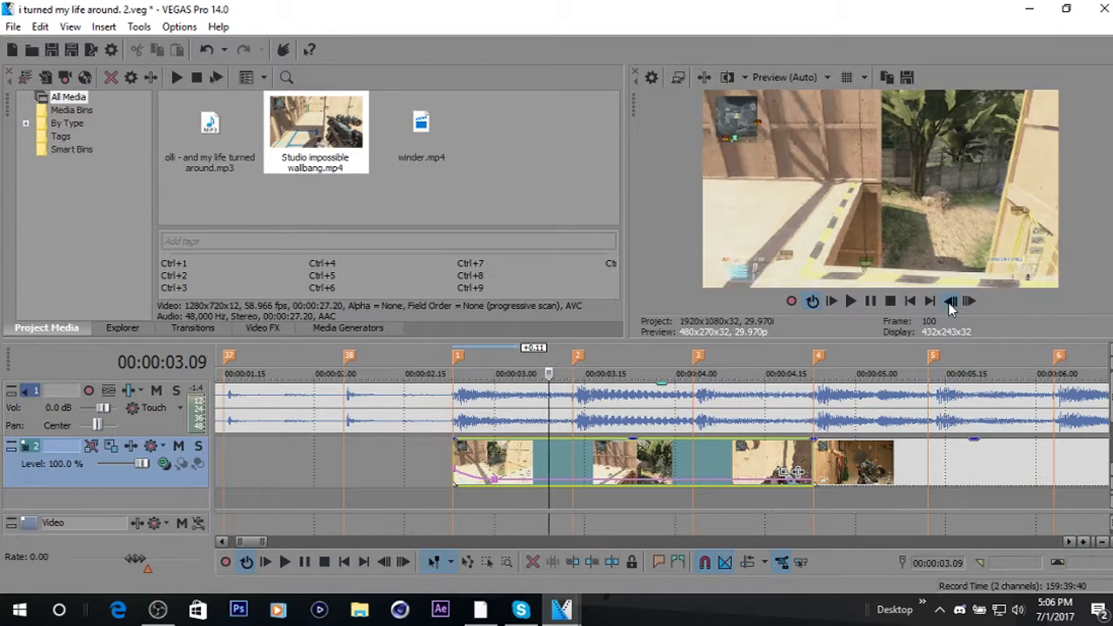
pyautogui.click(951, 302)
pyautogui.click(951, 302)
pyautogui.click(950, 301)
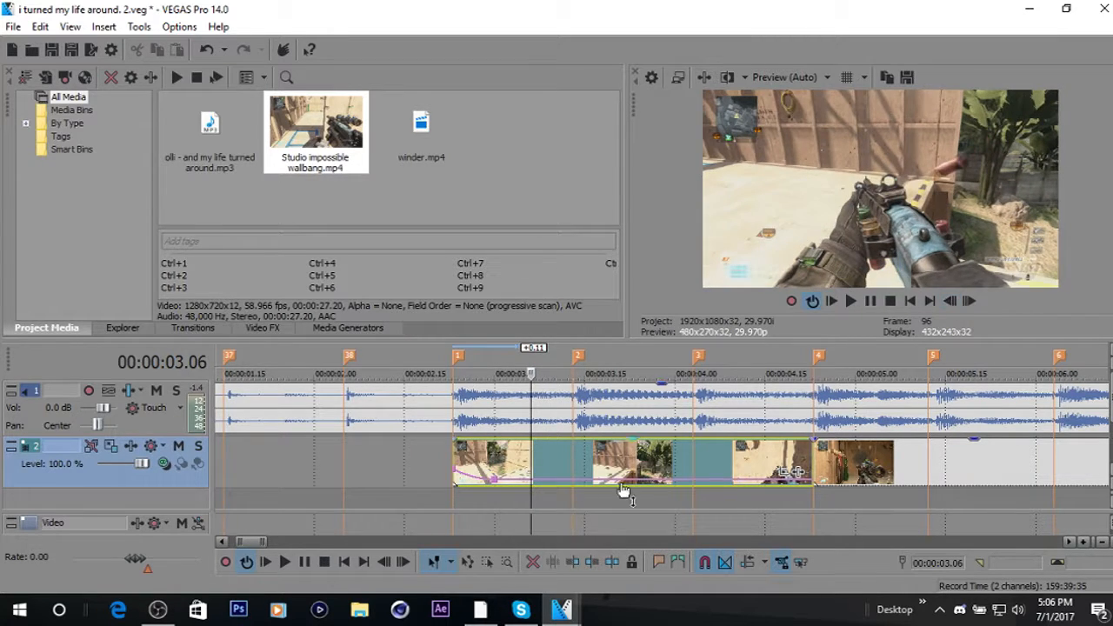
pyautogui.doubleClick(531, 480)
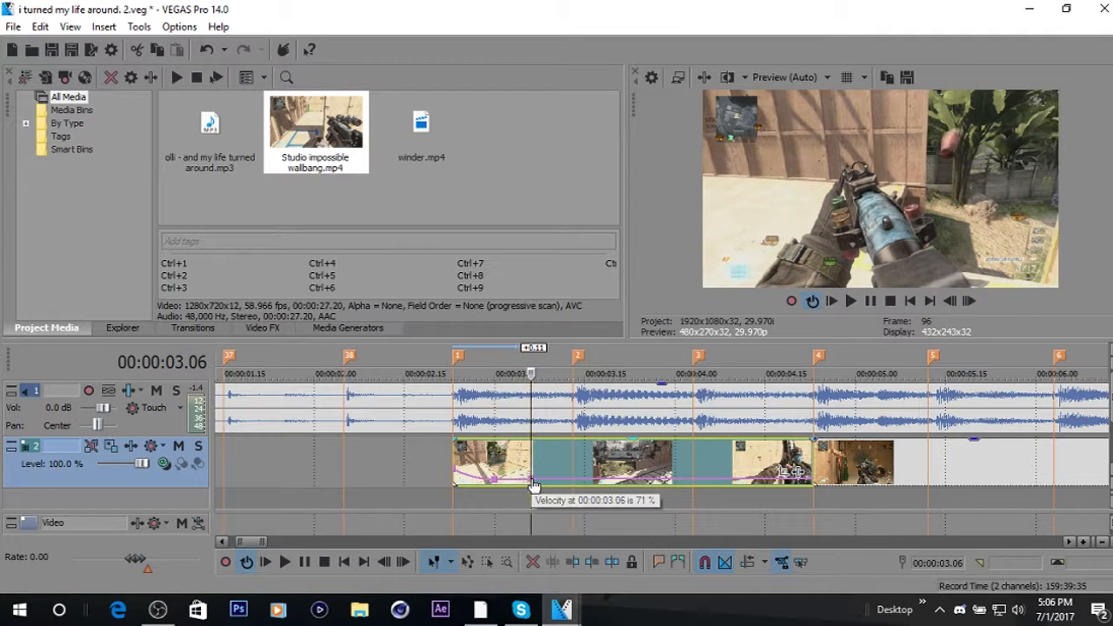
pyautogui.rightClick(534, 481)
pyautogui.click(582, 216)
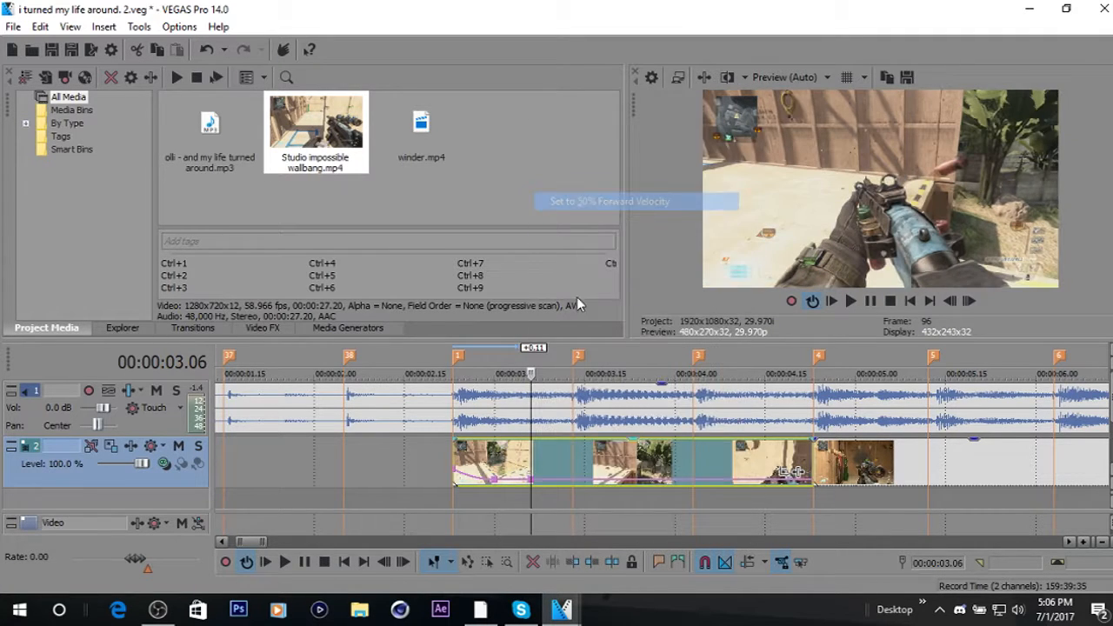
# Set the envelope point at marker 2 to 300% forward velocity and apply a Slow Fade curve rising to it.
pyautogui.rightClick(574, 481)
pyautogui.click(668, 144)
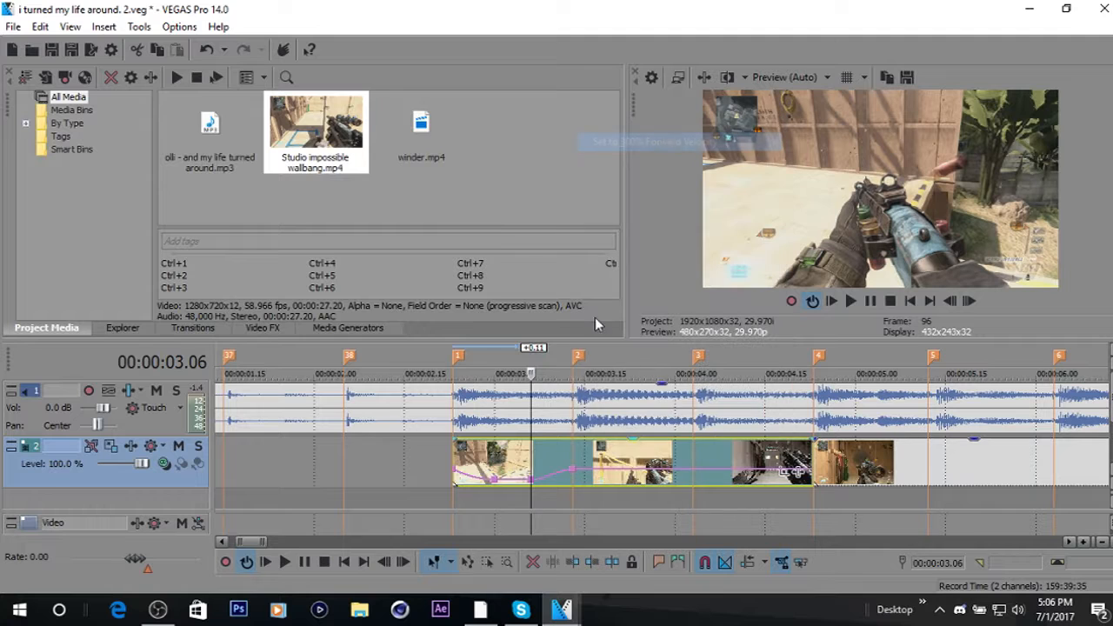
pyautogui.rightClick(553, 476)
pyautogui.click(597, 365)
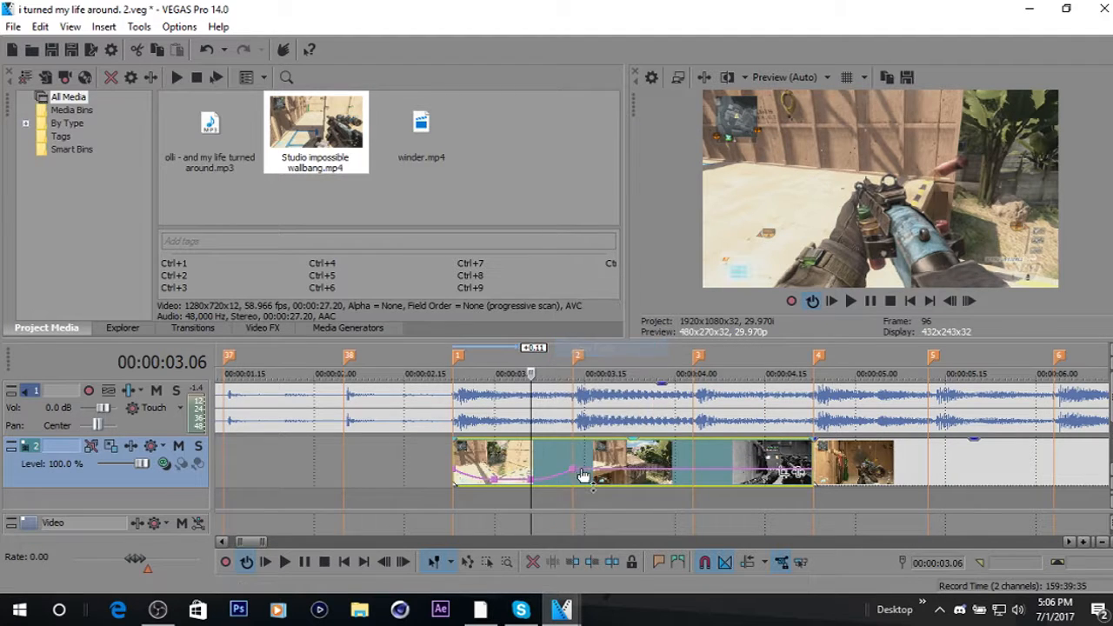
# Add an envelope point at 00:00:03.20, seven frames after marker 2, and set it to 50% forward velocity.
pyautogui.click(573, 459)
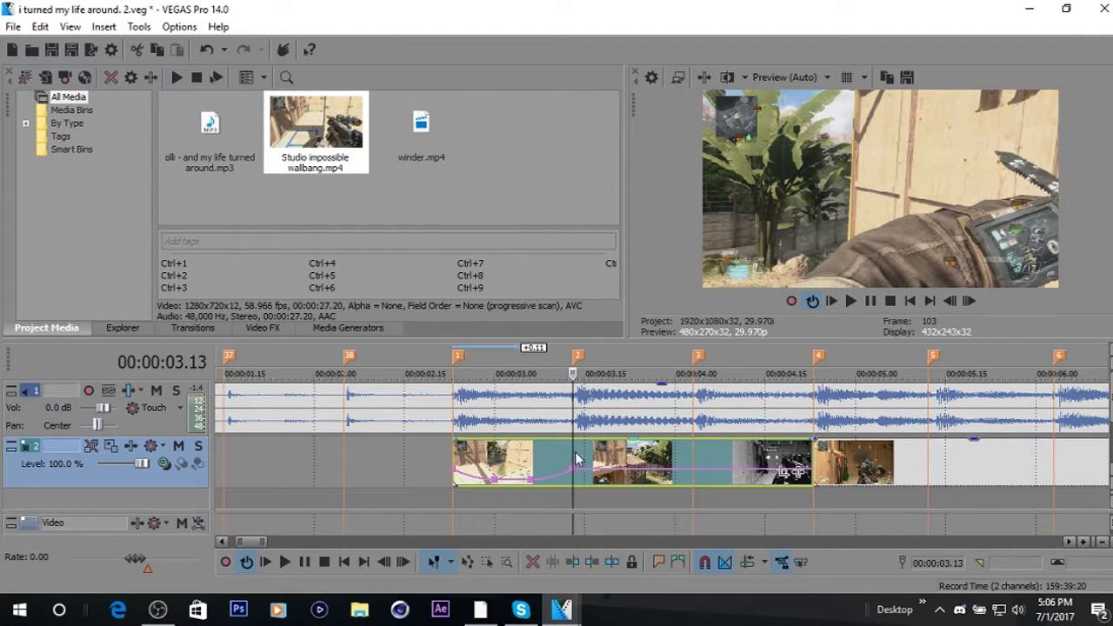
pyautogui.click(970, 303)
pyautogui.click(971, 303)
pyautogui.click(972, 303)
pyautogui.click(972, 304)
pyautogui.click(972, 305)
pyautogui.click(973, 304)
pyautogui.click(972, 304)
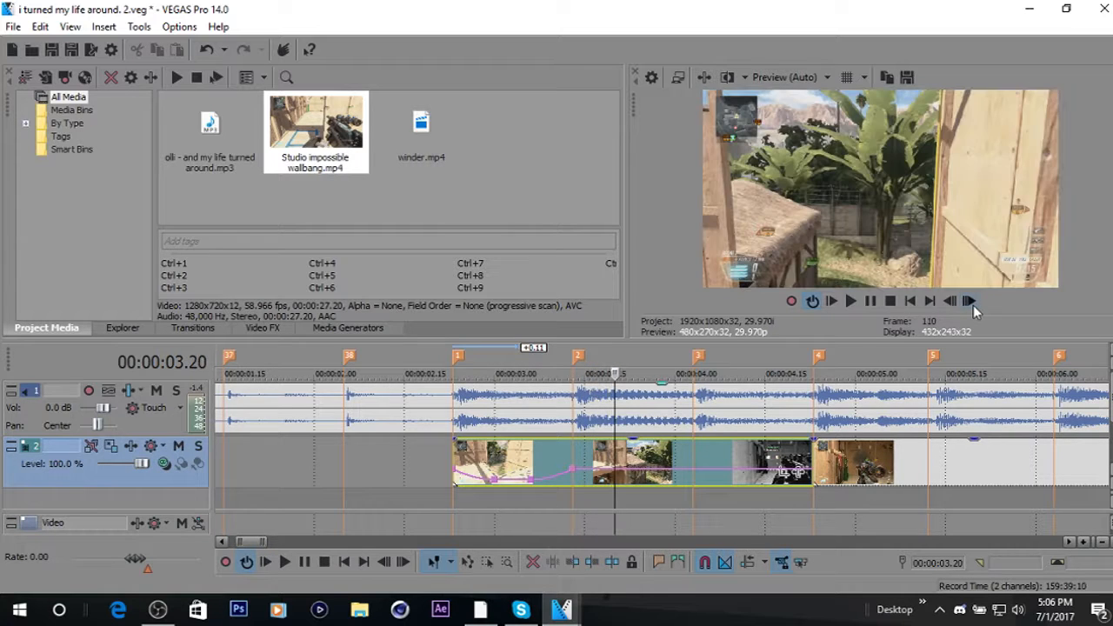
pyautogui.rightClick(615, 472)
pyautogui.click(681, 193)
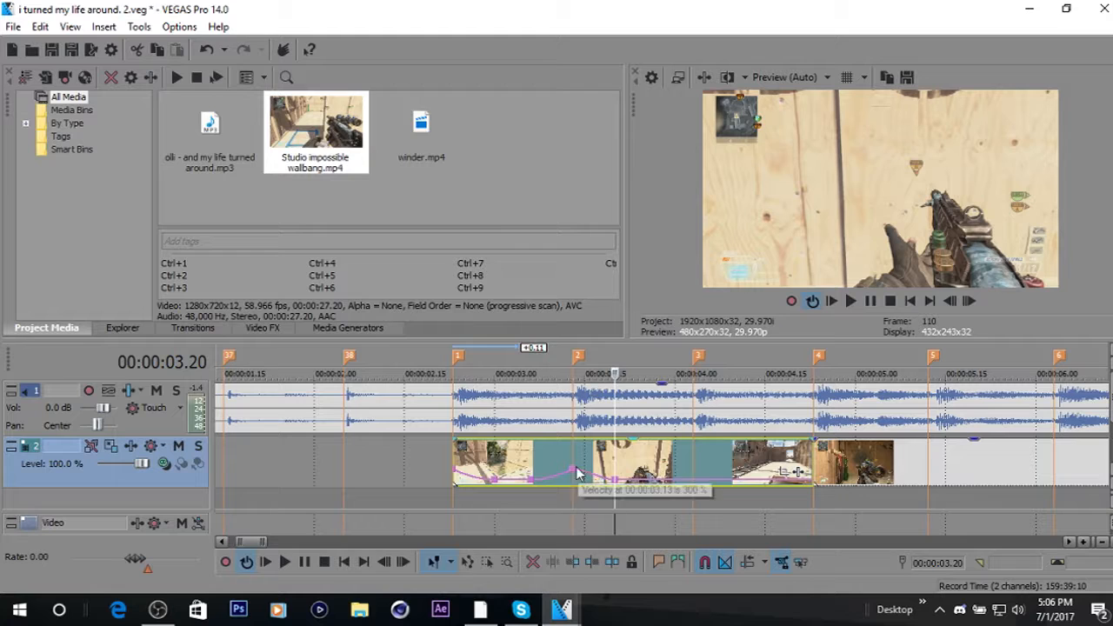
# Apply a Fast Fade curve to the envelope section falling from marker 2 to the point at 00:00:03.20.
pyautogui.moveTo(573, 471)
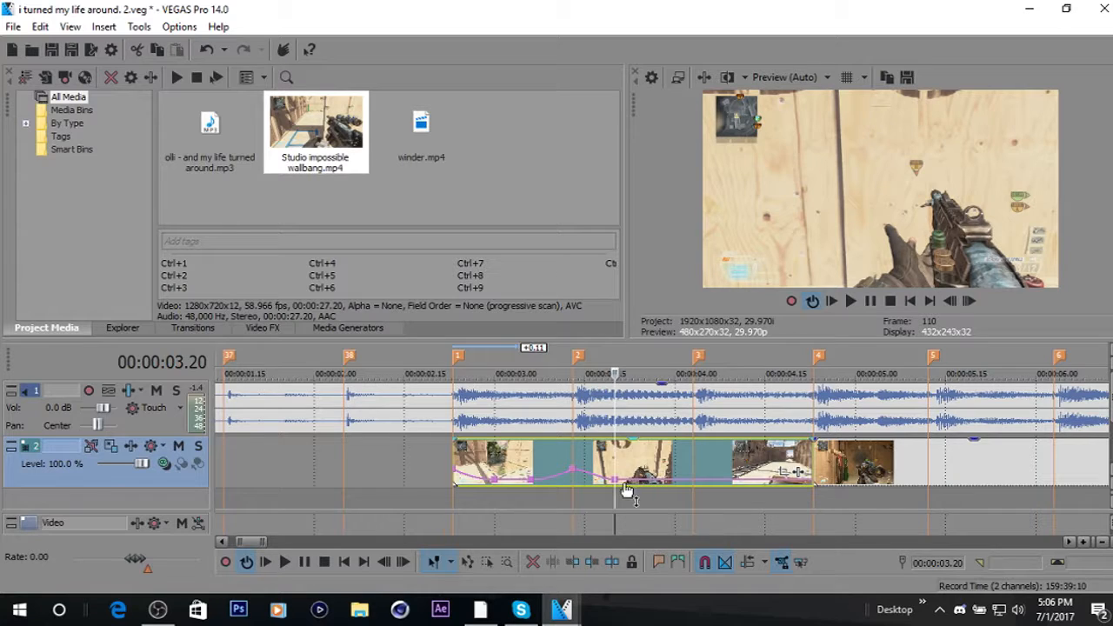
pyautogui.rightClick(617, 488)
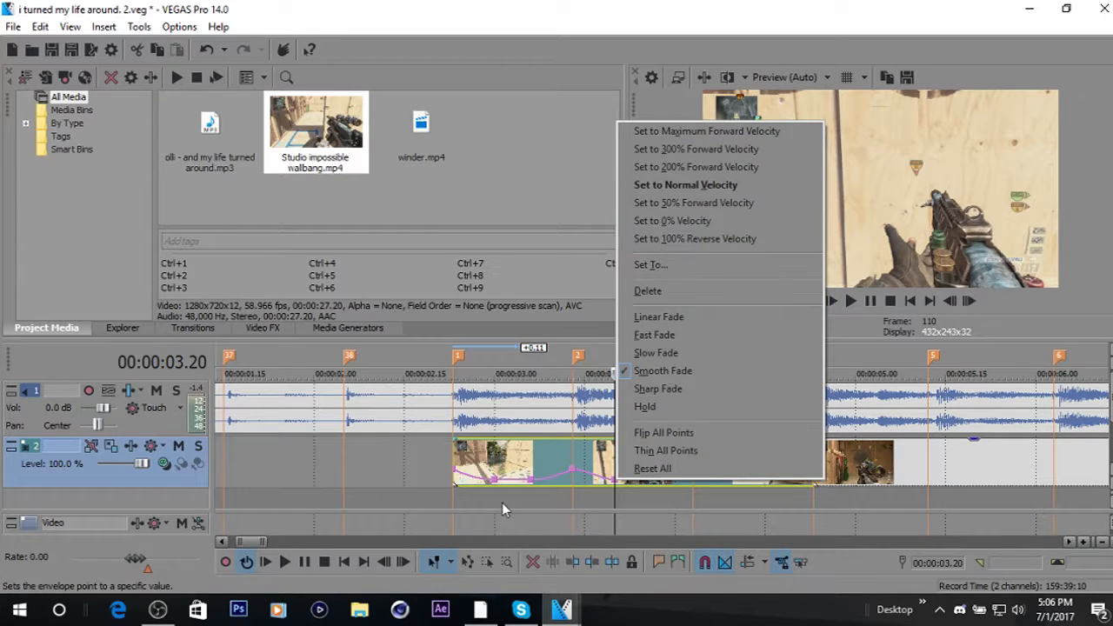
pyautogui.click(591, 485)
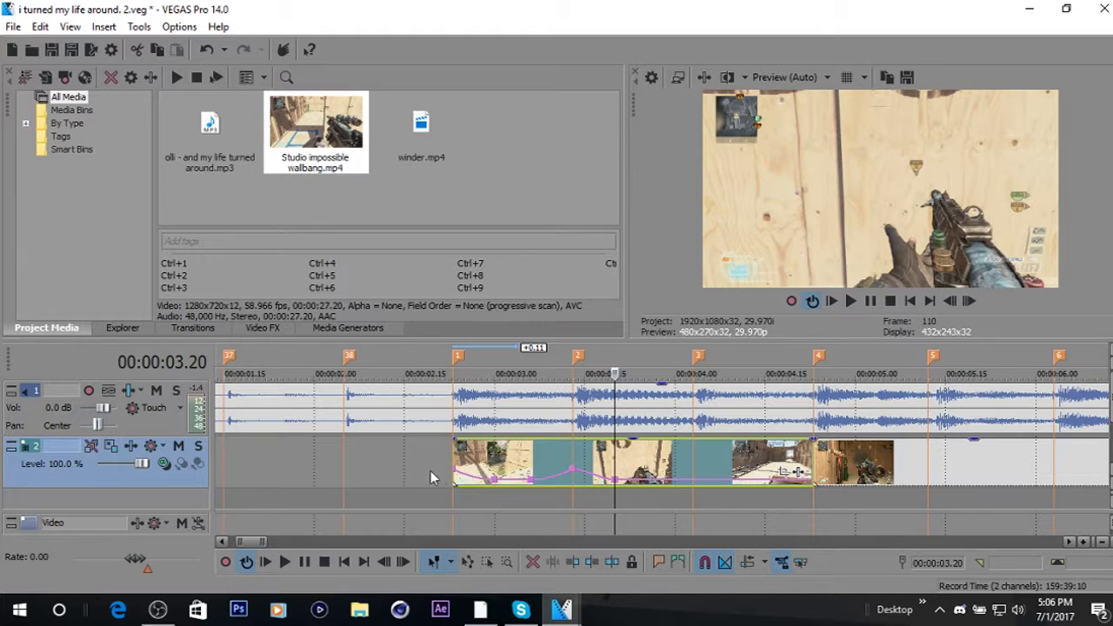
pyautogui.rightClick(595, 480)
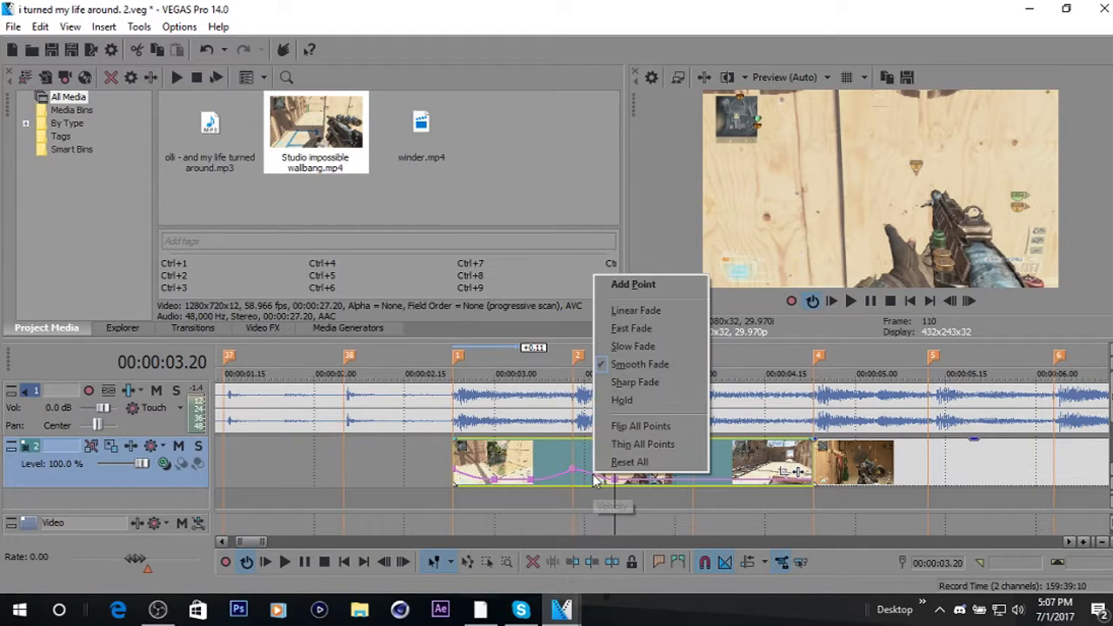
pyautogui.click(642, 329)
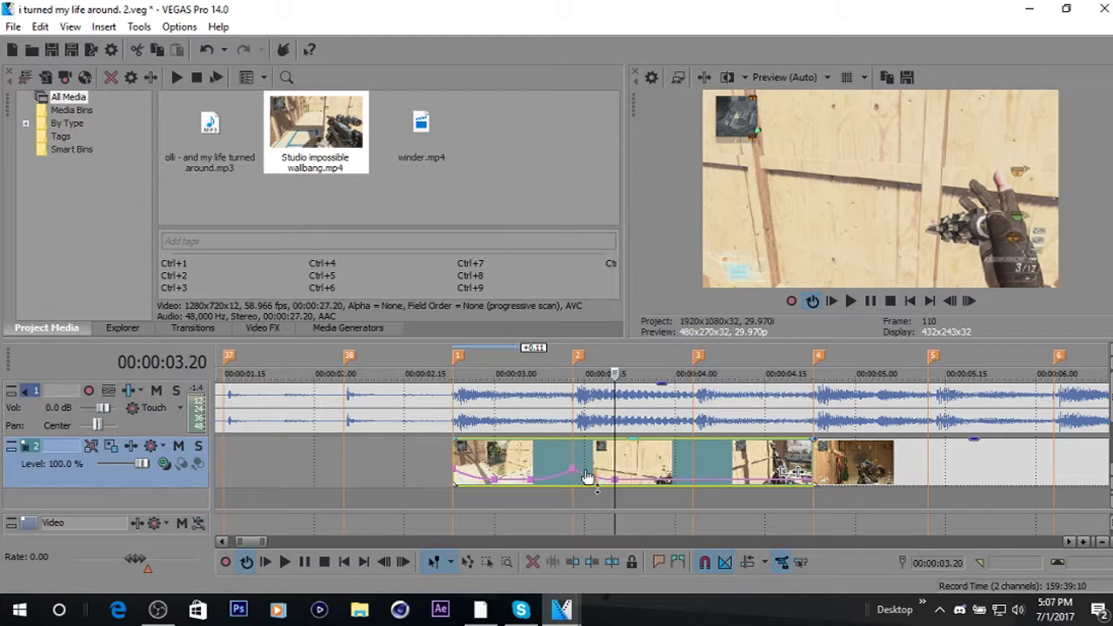
# Add an envelope point at 00:00:03.27, and set marker 3's point to 300% forward velocity with a Slow Fade curve rising to it.
pyautogui.click(655, 489)
pyautogui.rightClick(702, 483)
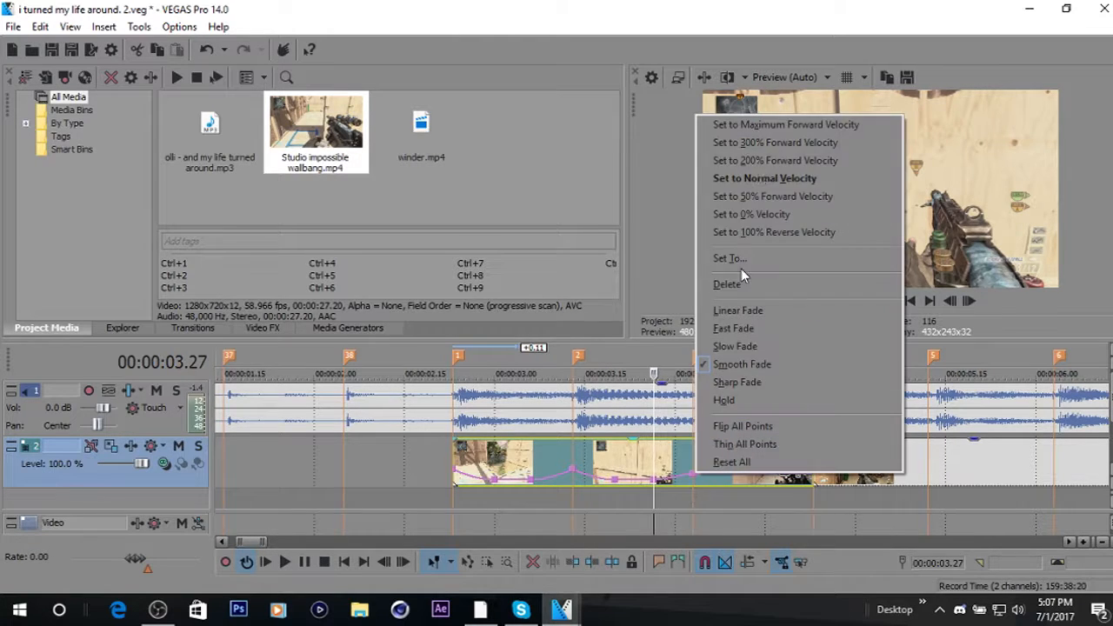
pyautogui.click(774, 144)
pyautogui.rightClick(686, 473)
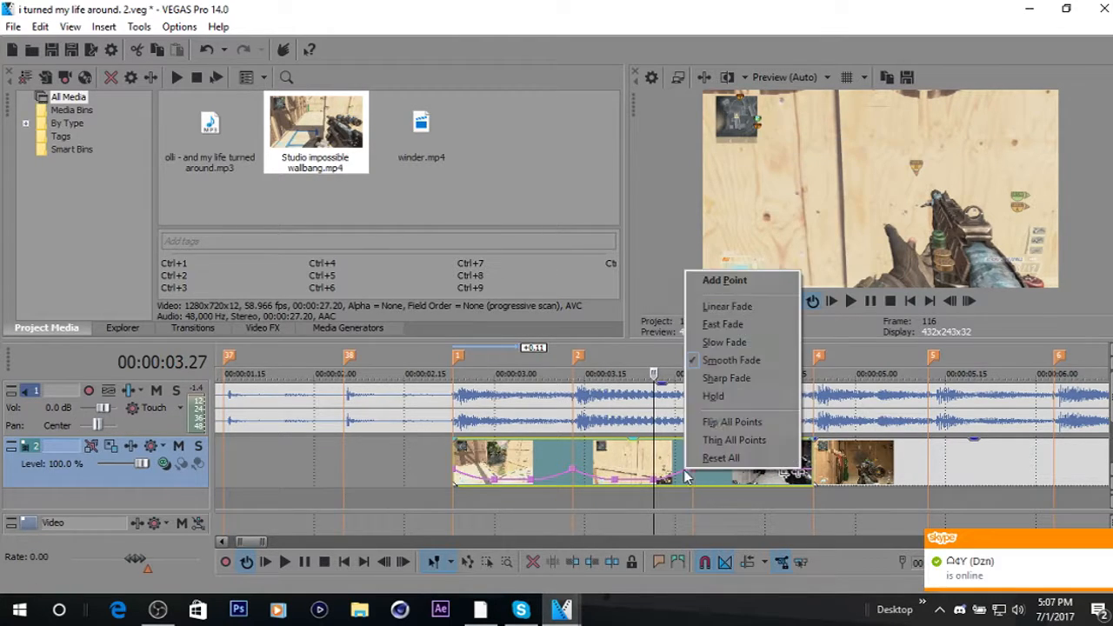
pyautogui.click(730, 342)
pyautogui.rightClick(674, 479)
pyautogui.click(713, 357)
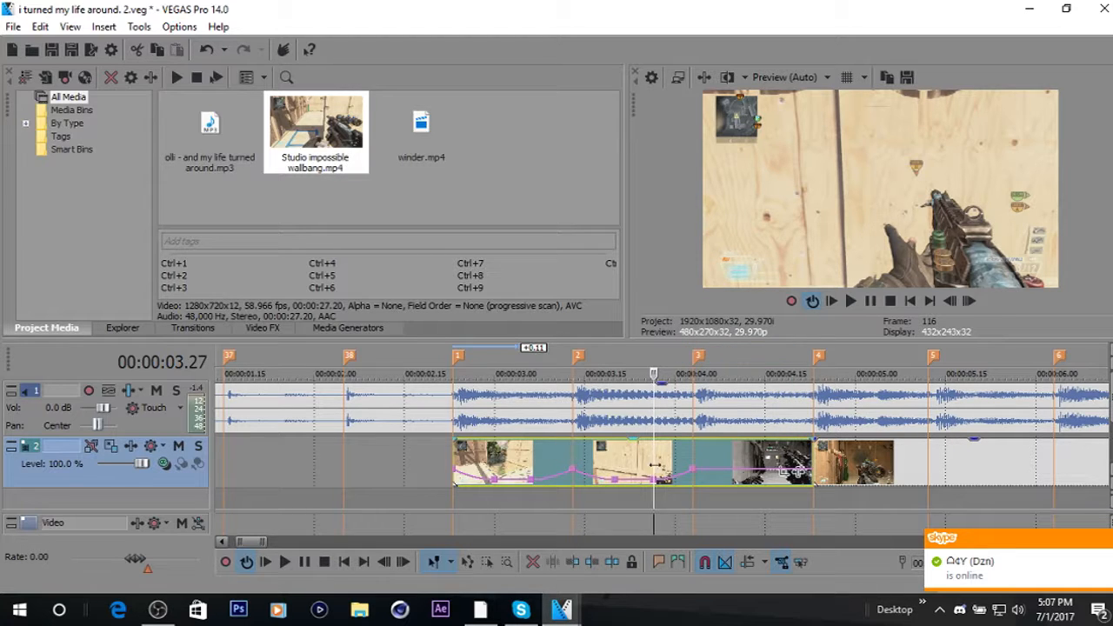
# Move the low envelope point before marker 3 to 00:00:03.26 and set it to 50% forward velocity.
pyautogui.click(693, 456)
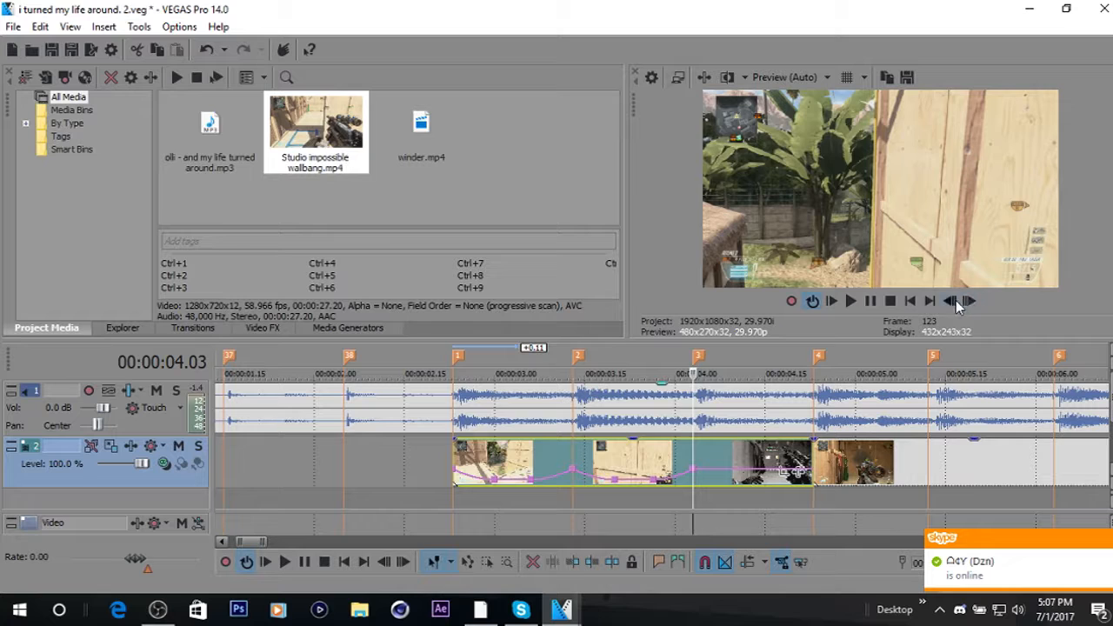
pyautogui.click(955, 305)
pyautogui.click(955, 304)
pyautogui.click(955, 304)
pyautogui.click(955, 305)
pyautogui.click(955, 305)
pyautogui.click(955, 305)
pyautogui.click(955, 304)
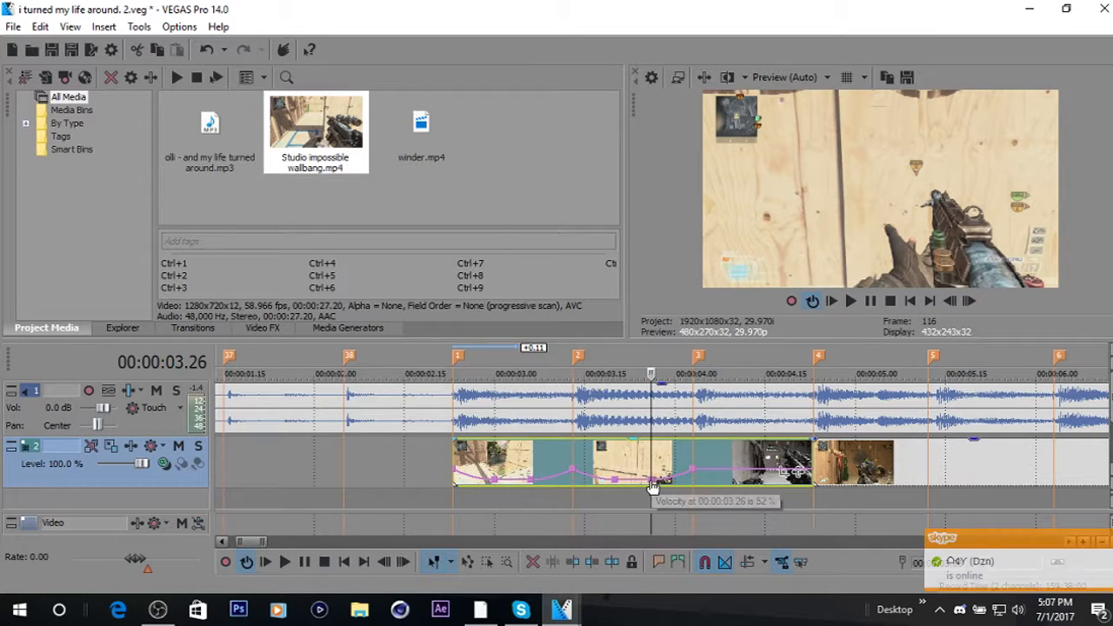
pyautogui.rightClick(650, 480)
pyautogui.click(681, 221)
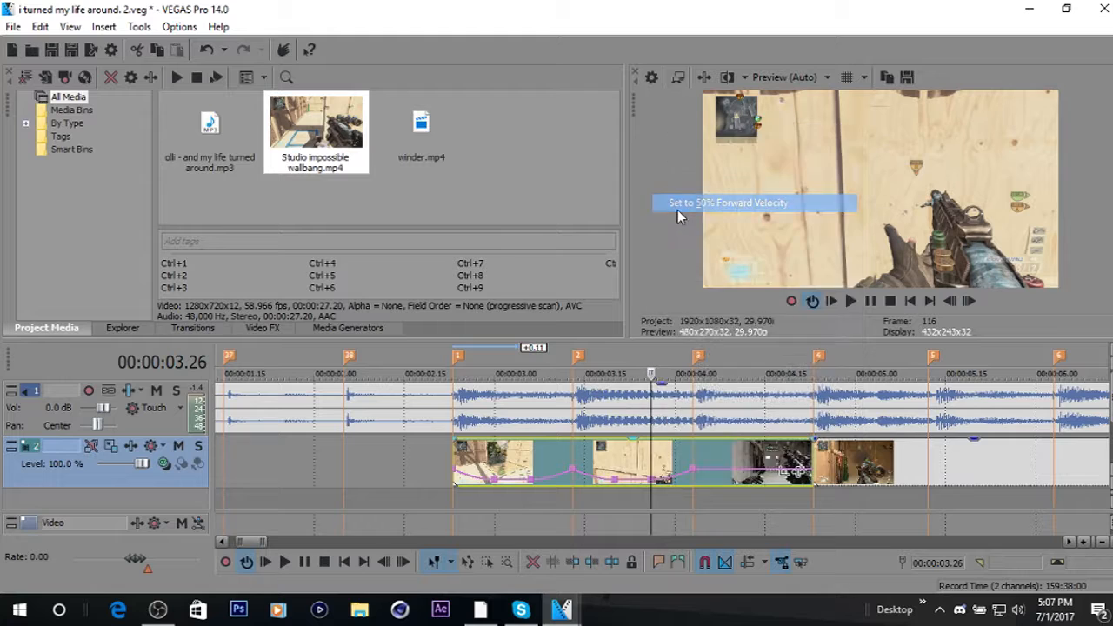
# Add a 50% forward velocity point at 00:00:04.10, seven frames after marker 3, with a Fast Fade curve falling to it.
pyautogui.click(694, 461)
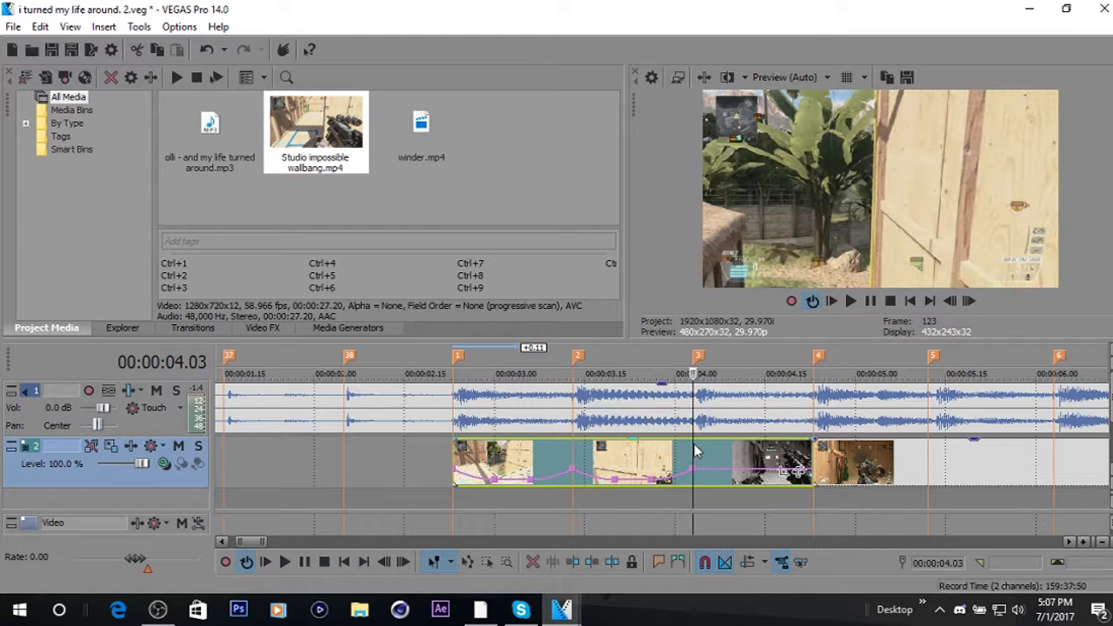
pyautogui.click(969, 302)
pyautogui.click(969, 302)
pyautogui.click(969, 302)
pyautogui.click(969, 302)
pyautogui.click(969, 302)
pyautogui.click(969, 302)
pyautogui.click(969, 302)
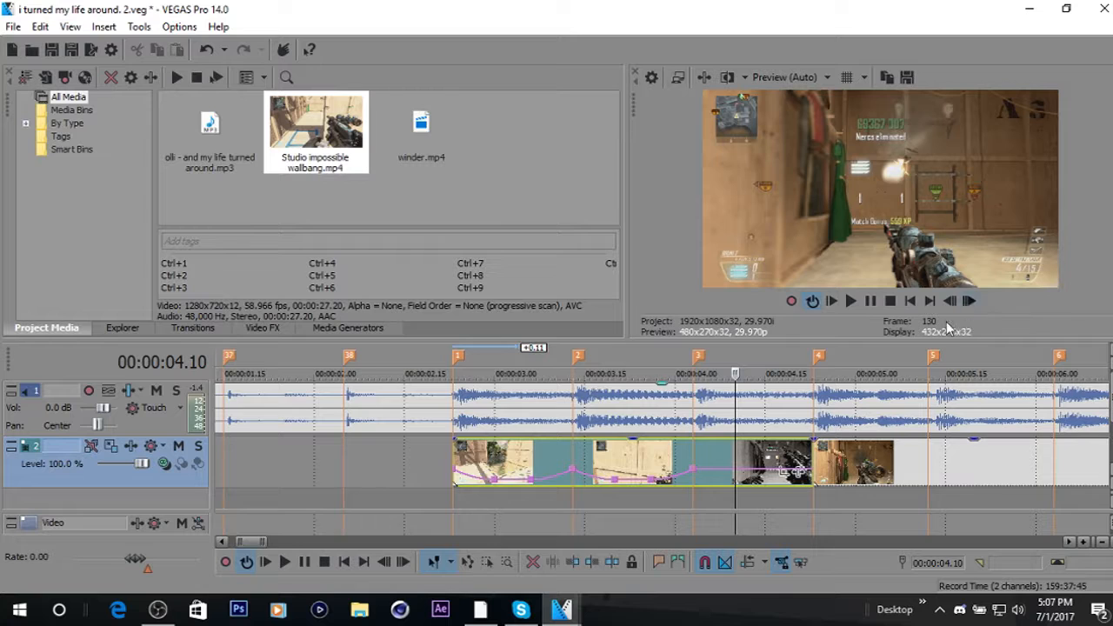
pyautogui.doubleClick(735, 470)
pyautogui.rightClick(736, 468)
pyautogui.click(835, 190)
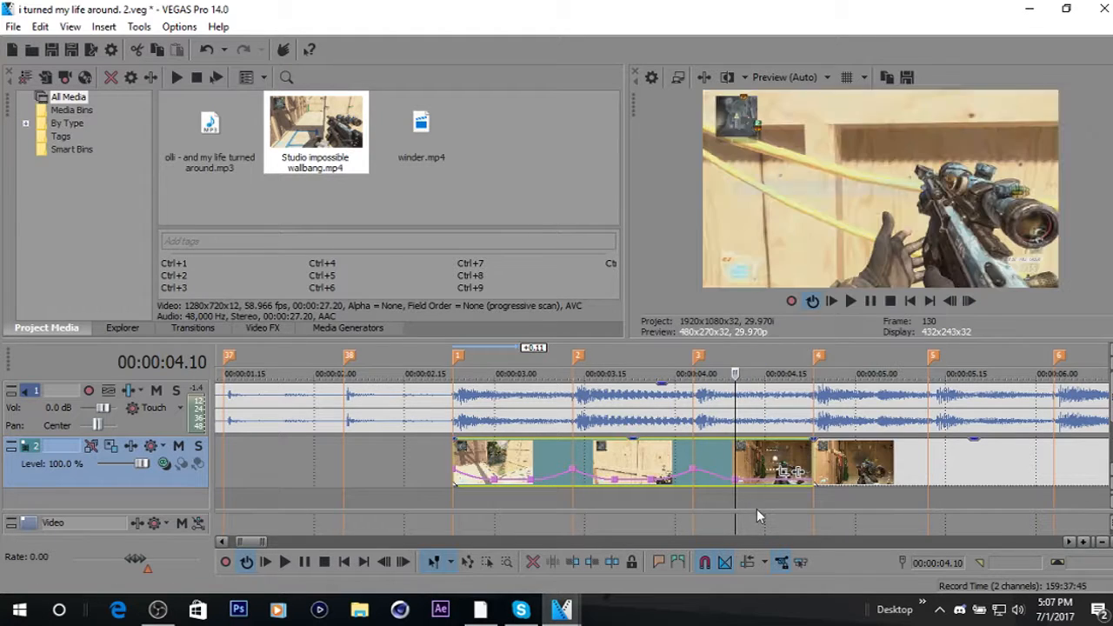
pyautogui.rightClick(713, 477)
pyautogui.click(761, 334)
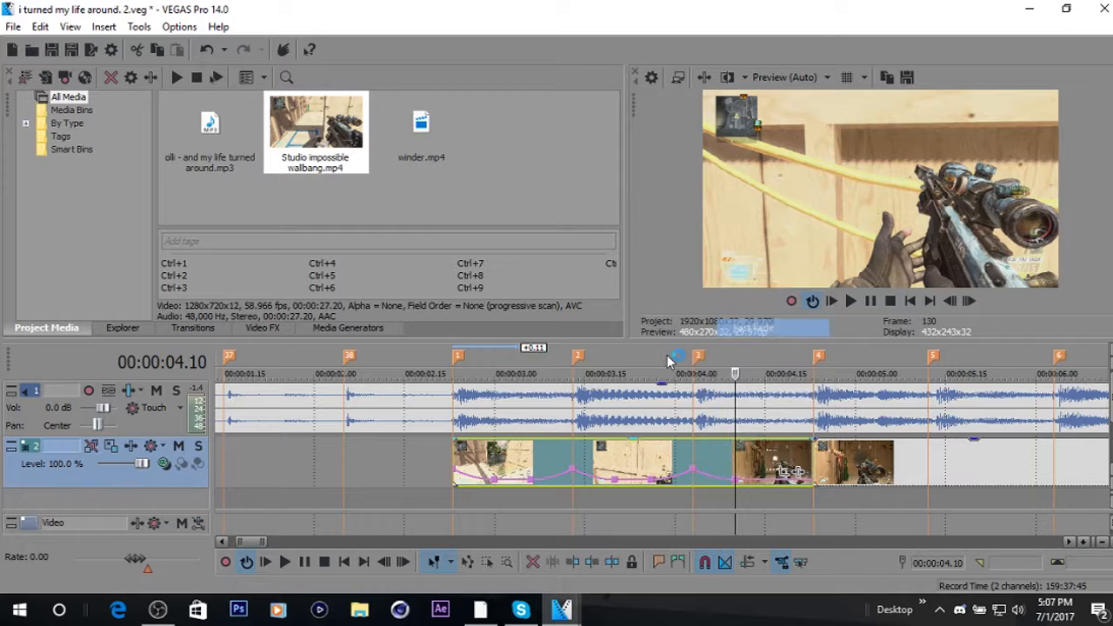
# Add an envelope point near 00:00:04.17, and set marker 4's point to 300% forward velocity with a Slow Fade curve rising to it.
pyautogui.doubleClick(780, 480)
pyautogui.rightClick(809, 471)
pyautogui.click(846, 135)
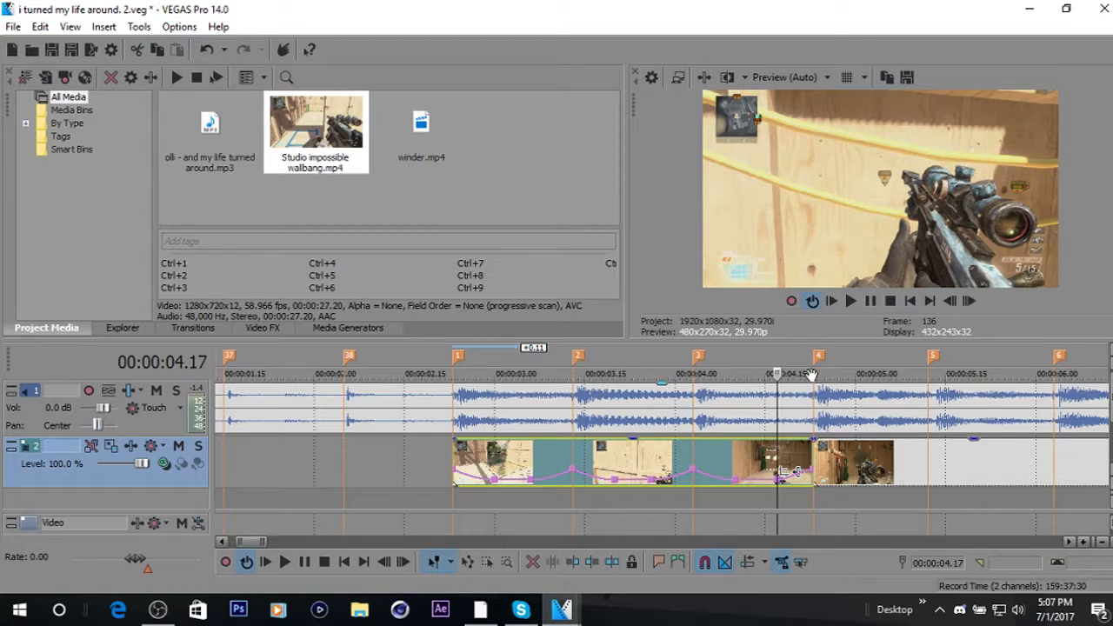
pyautogui.rightClick(790, 483)
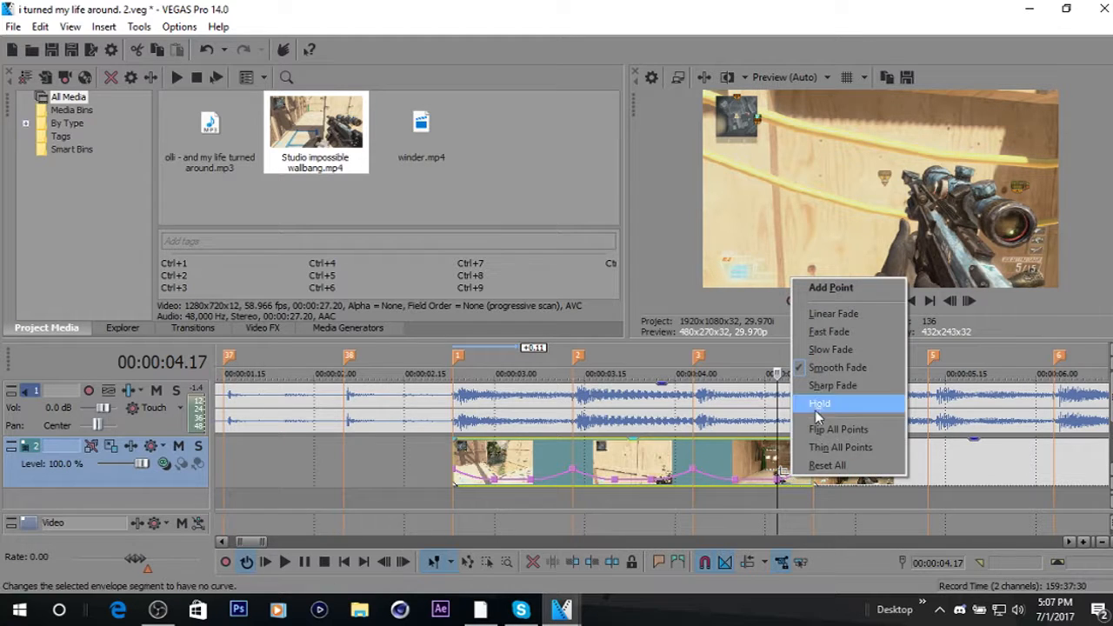
pyautogui.click(831, 348)
# Move the low envelope point before marker 4 to 00:00:04.16 and set it to 50% forward velocity.
pyautogui.click(809, 459)
pyautogui.click(950, 301)
pyautogui.click(950, 301)
pyautogui.click(950, 301)
pyautogui.click(950, 301)
pyautogui.click(950, 301)
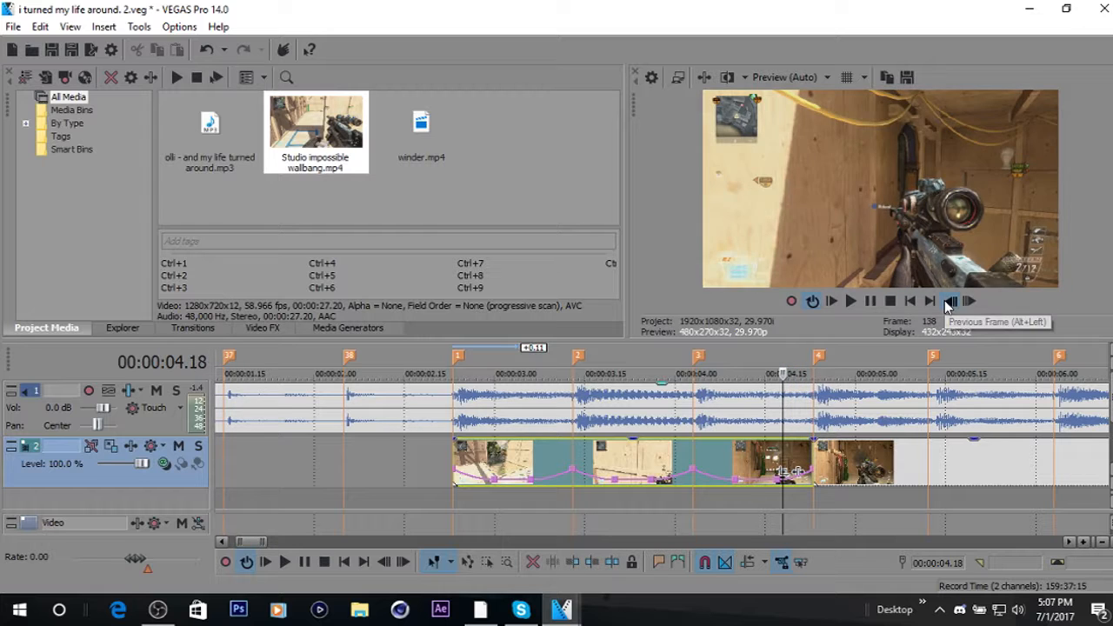
pyautogui.click(950, 301)
pyautogui.click(950, 301)
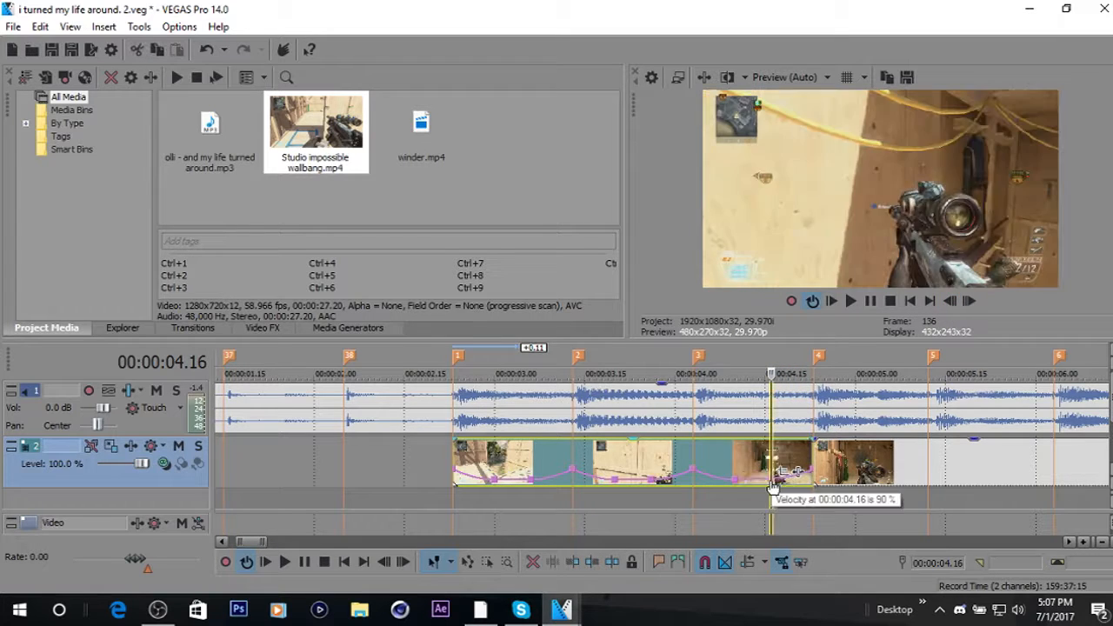
pyautogui.rightClick(773, 481)
pyautogui.click(870, 217)
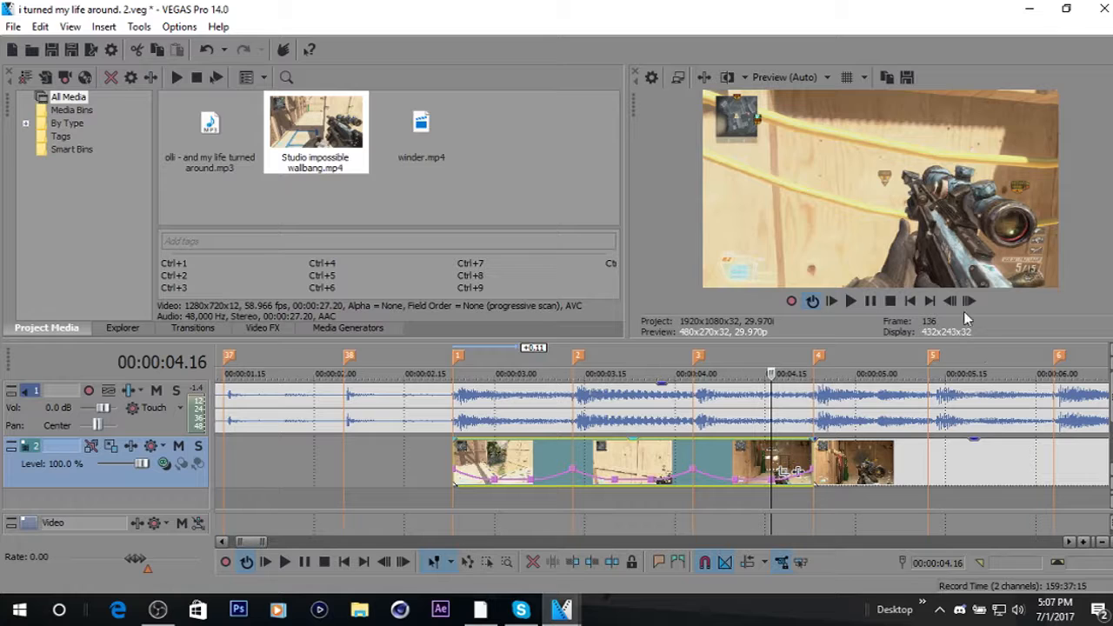
# Trim and shift the first clip segment about three frames toward marker 4, and extend its start back to marker 1.
pyautogui.click(969, 301)
pyautogui.click(969, 301)
pyautogui.click(969, 301)
pyautogui.click(969, 301)
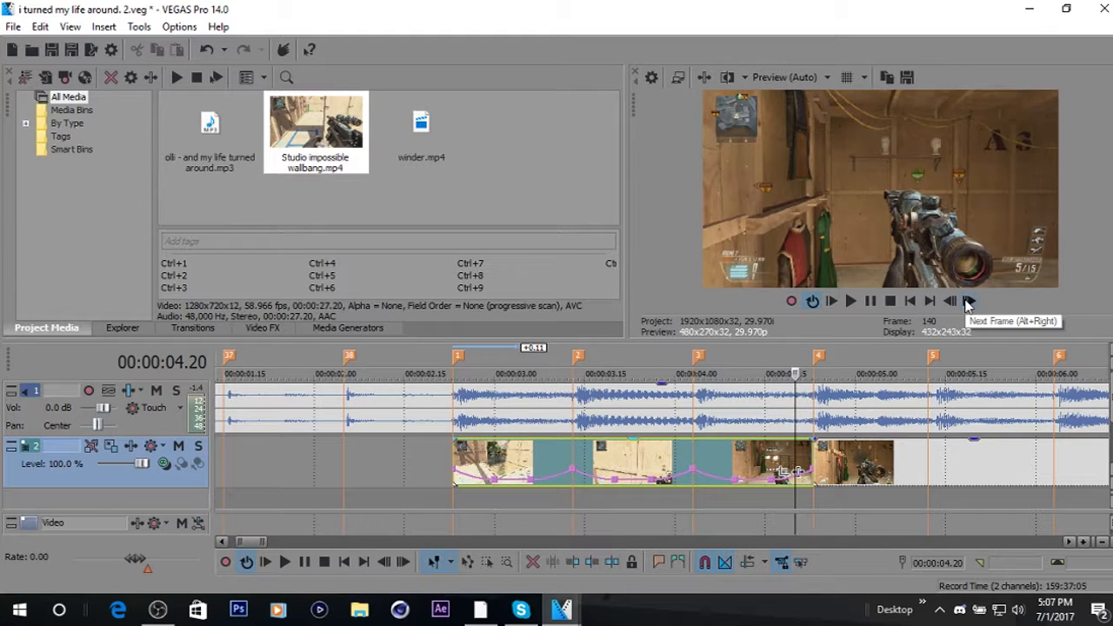
pyautogui.click(969, 301)
pyautogui.click(969, 301)
pyautogui.click(969, 301)
pyautogui.click(969, 301)
pyautogui.click(969, 301)
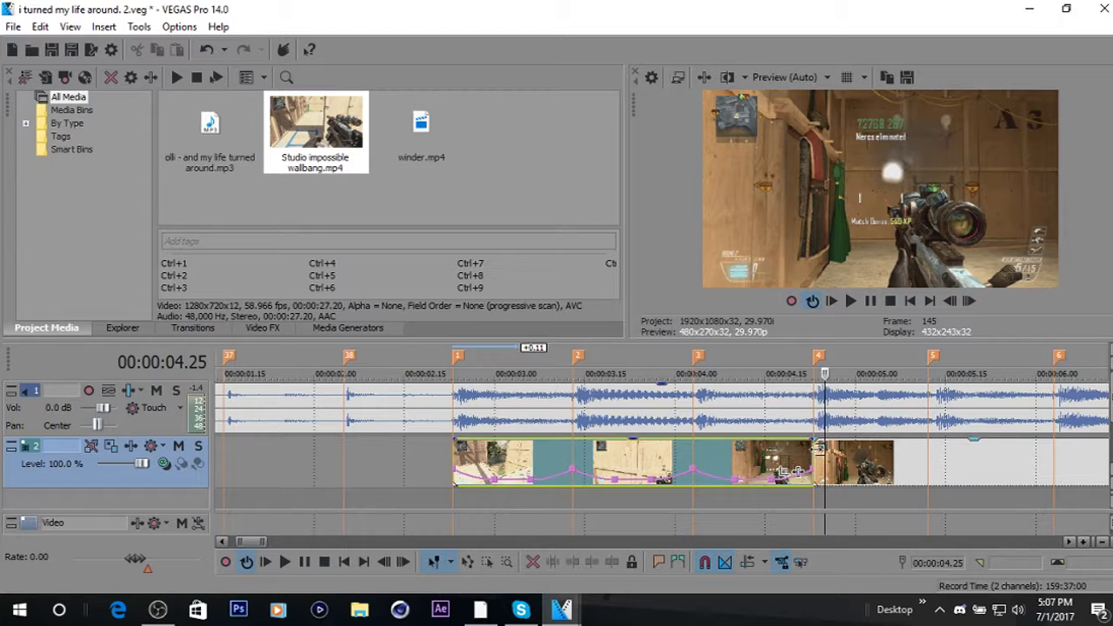
pyautogui.moveTo(809, 445); pyautogui.dragTo(753, 455)
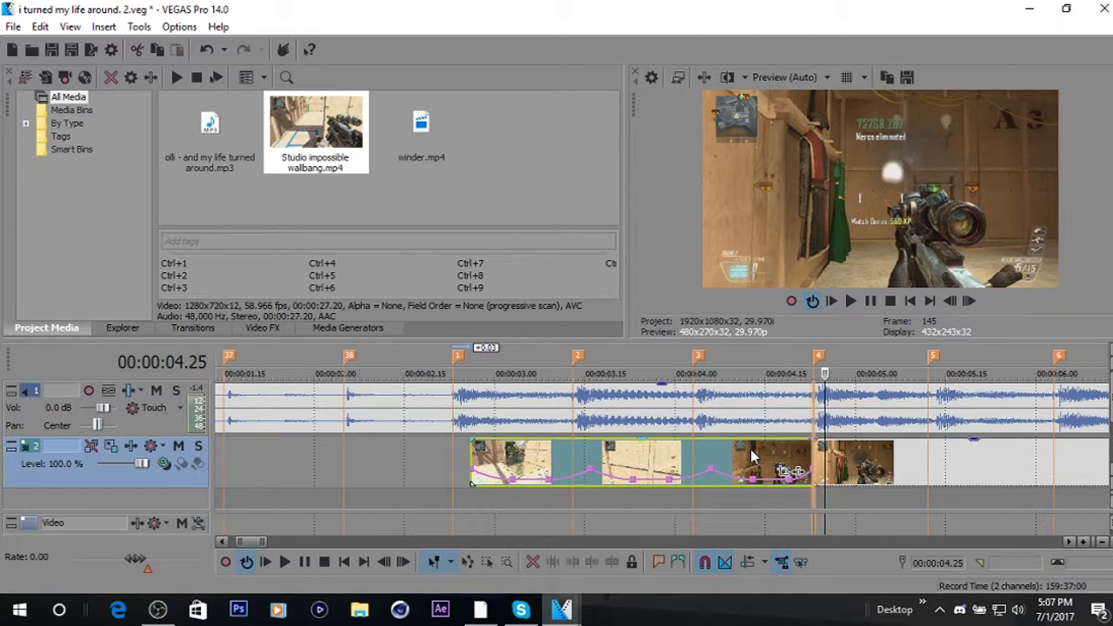
pyautogui.moveTo(471, 455); pyautogui.dragTo(456, 454)
# Step frame by frame around marker 4 to check the shot's timing at the cut between the two segments.
pyautogui.click(951, 303)
pyautogui.click(952, 303)
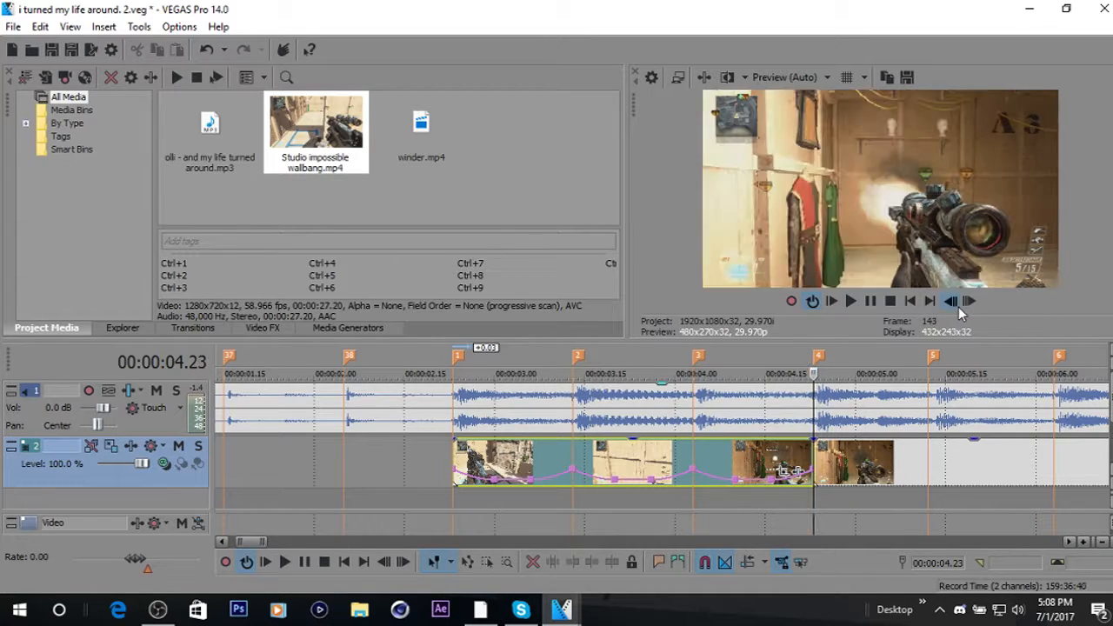
pyautogui.click(952, 302)
pyautogui.click(969, 303)
pyautogui.click(969, 302)
pyautogui.click(969, 302)
pyautogui.click(969, 302)
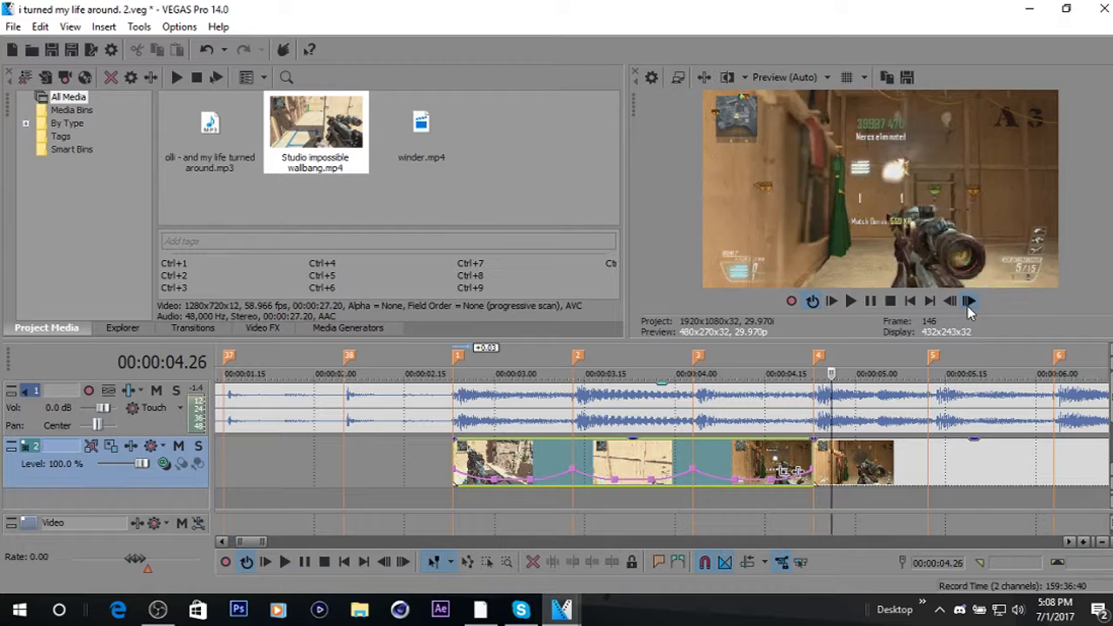
pyautogui.click(969, 303)
pyautogui.click(969, 303)
# Insert a velocity envelope on the clip segment starting at marker 4, and confirm its event properties with resample disabled.
pyautogui.click(928, 455)
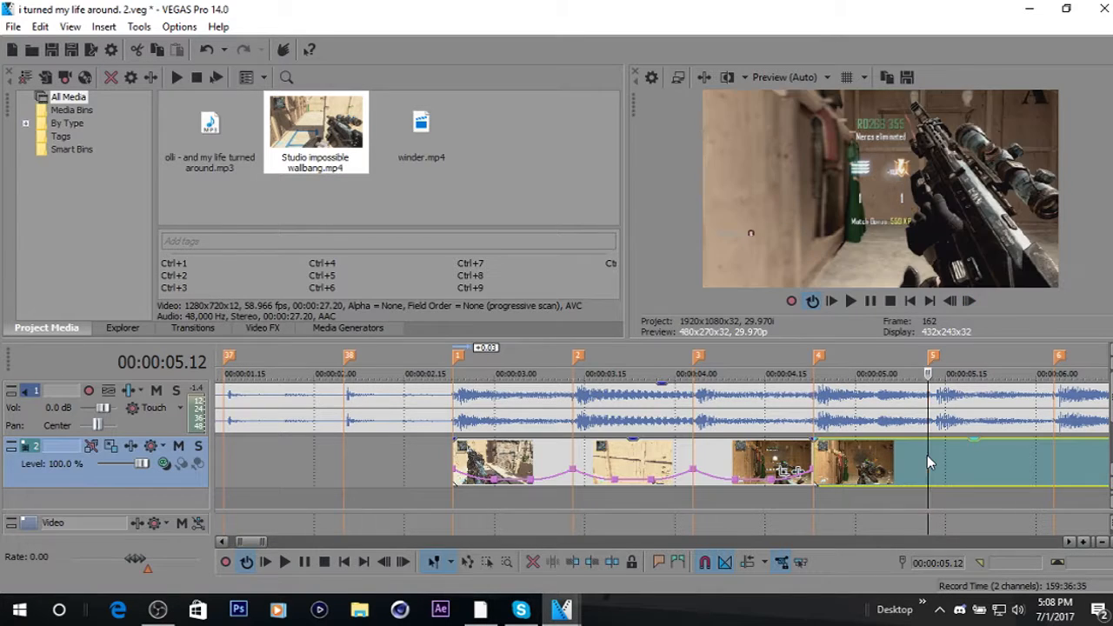
pyautogui.click(817, 448)
pyautogui.rightClick(818, 448)
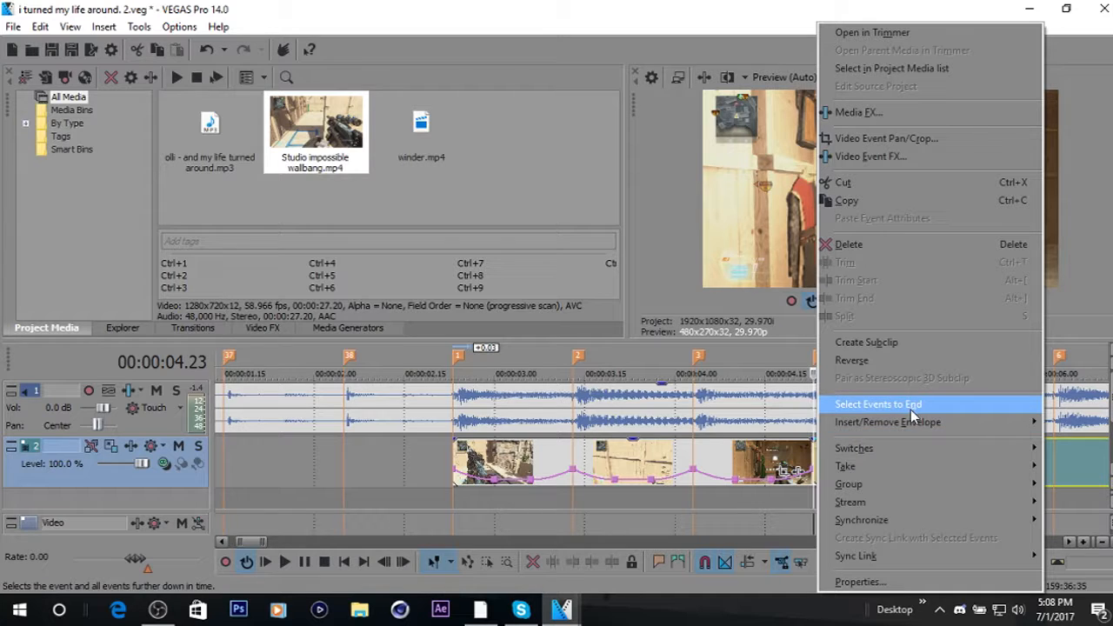
pyautogui.moveTo(911, 421)
pyautogui.click(805, 424)
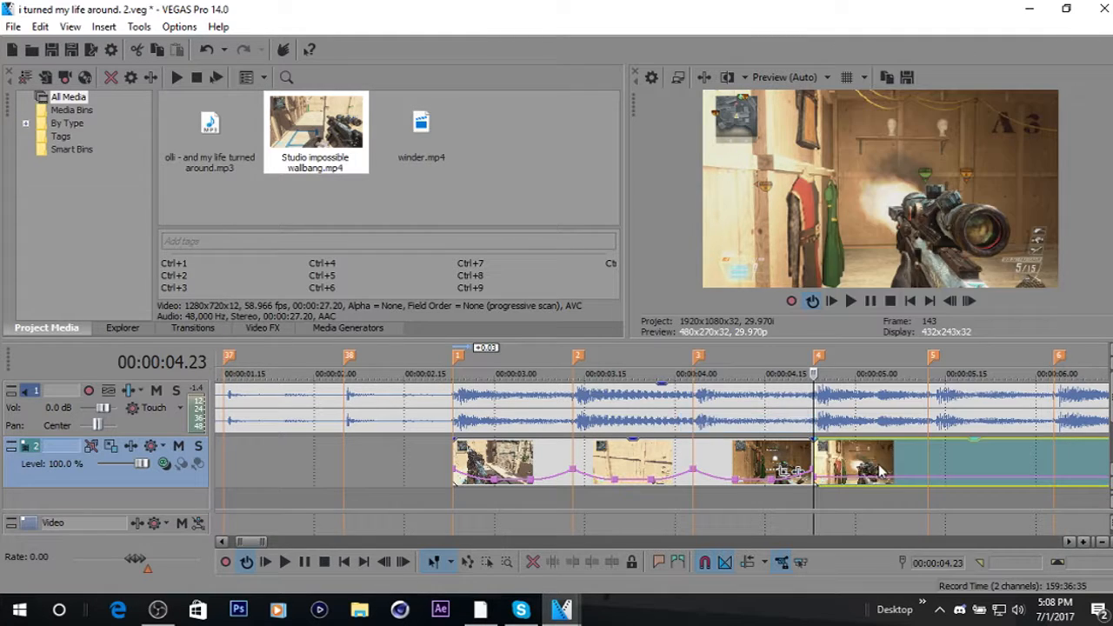
pyautogui.rightClick(881, 471)
pyautogui.click(911, 582)
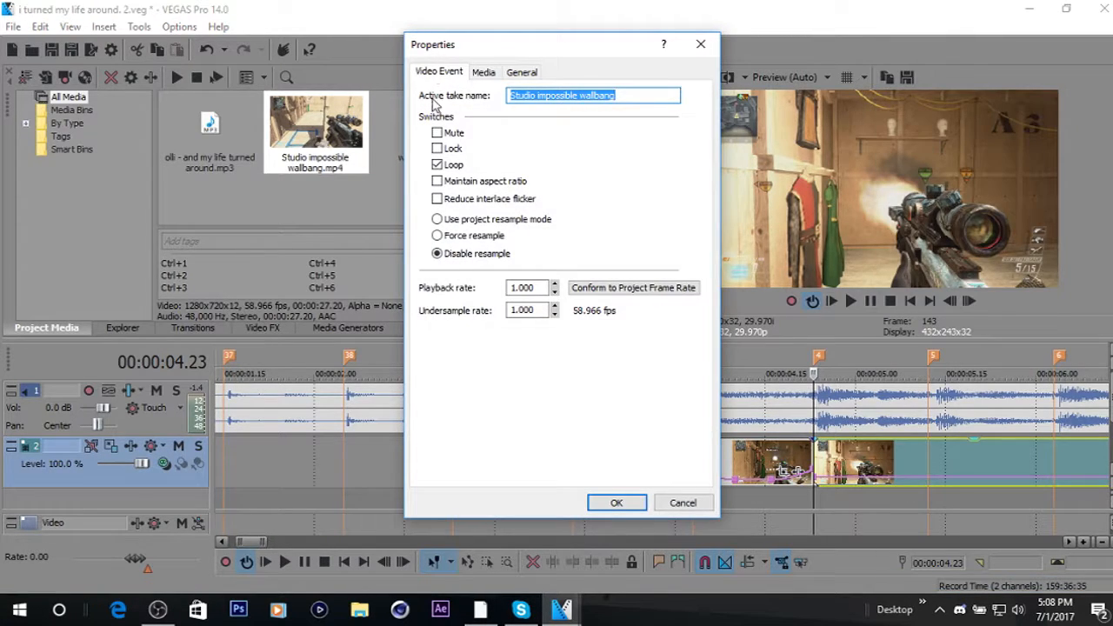
pyautogui.click(618, 503)
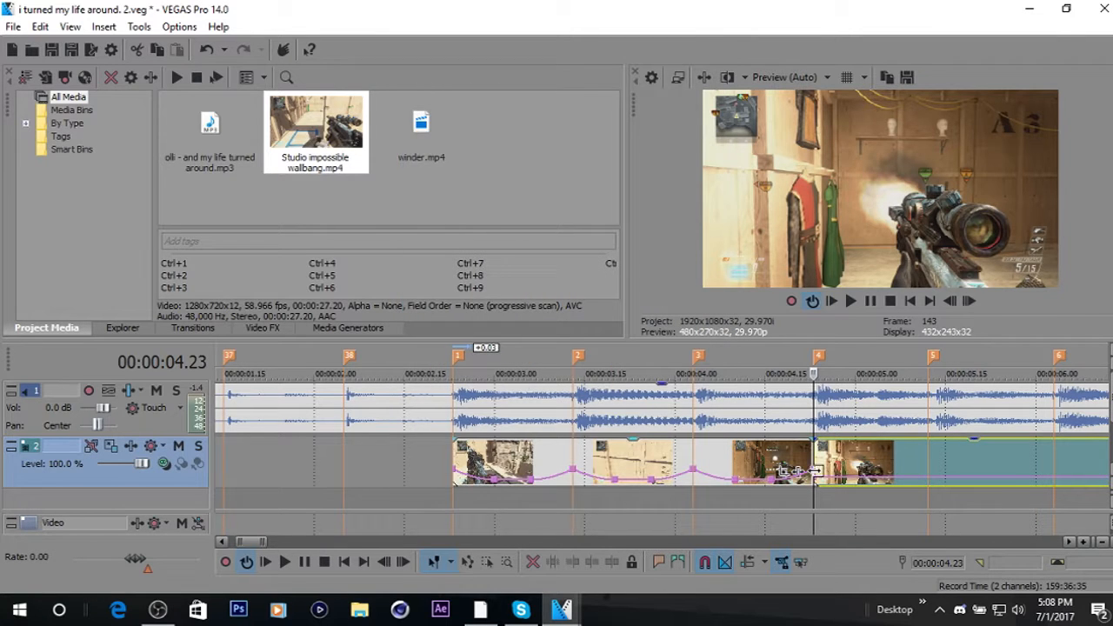
# Add an envelope point at 00:00:05.00 on the segment after marker 4 and set it to 50% forward velocity.
pyautogui.click(972, 308)
pyautogui.click(971, 308)
pyautogui.click(971, 307)
pyautogui.click(972, 308)
pyautogui.click(972, 308)
pyautogui.click(972, 308)
pyautogui.click(972, 308)
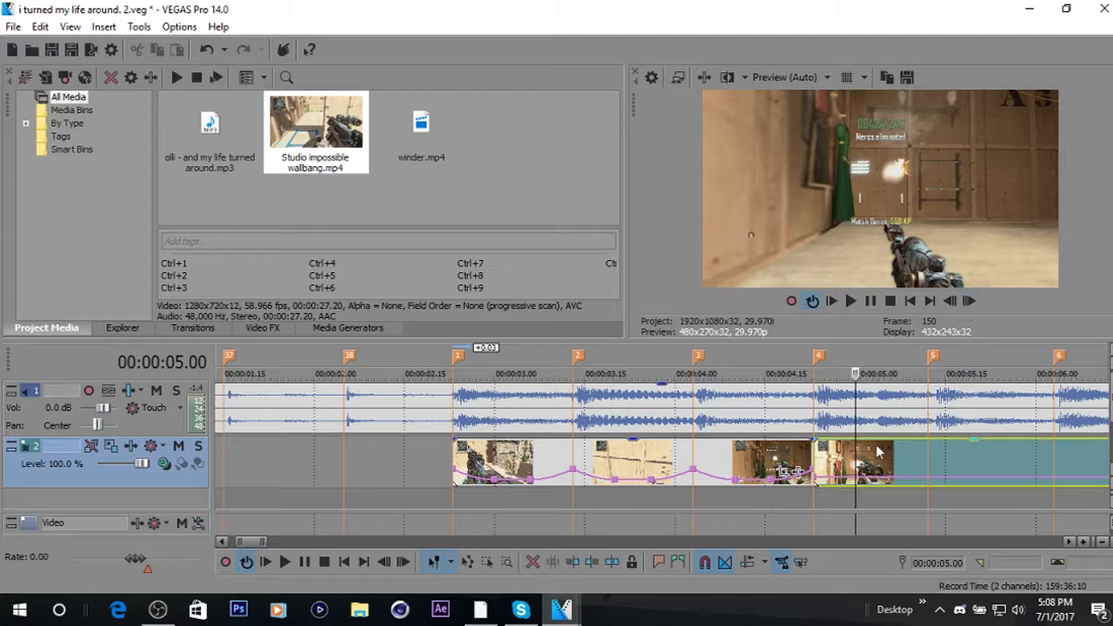
pyautogui.rightClick(857, 474)
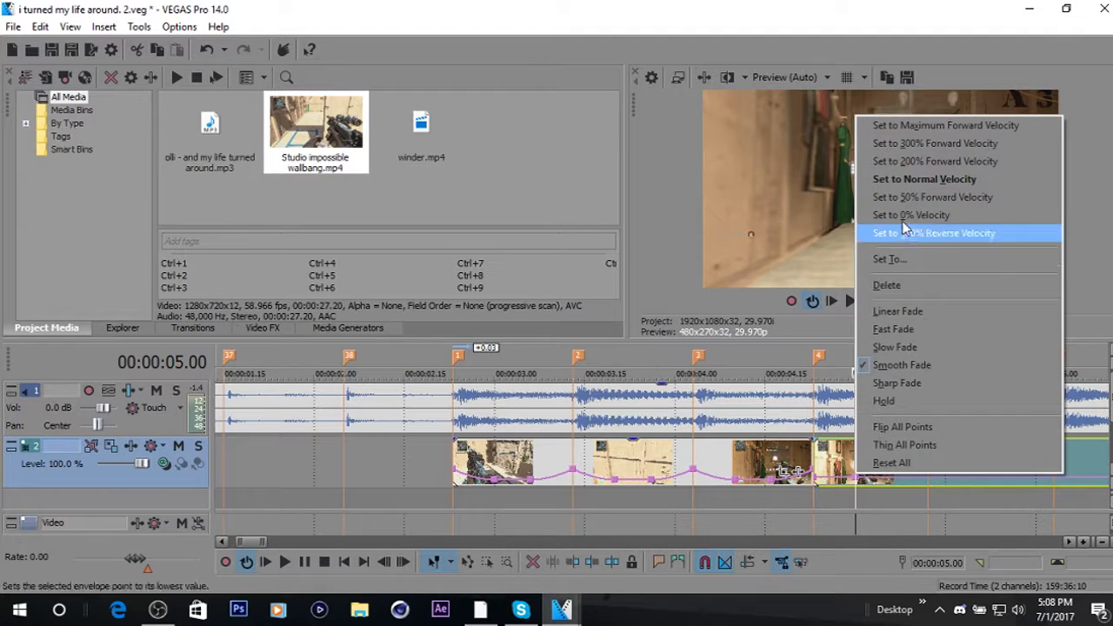
pyautogui.click(897, 203)
# Set the segment's starting envelope point at marker 4 to 300% forward velocity, with a Fast Fade curve falling from it.
pyautogui.rightClick(818, 474)
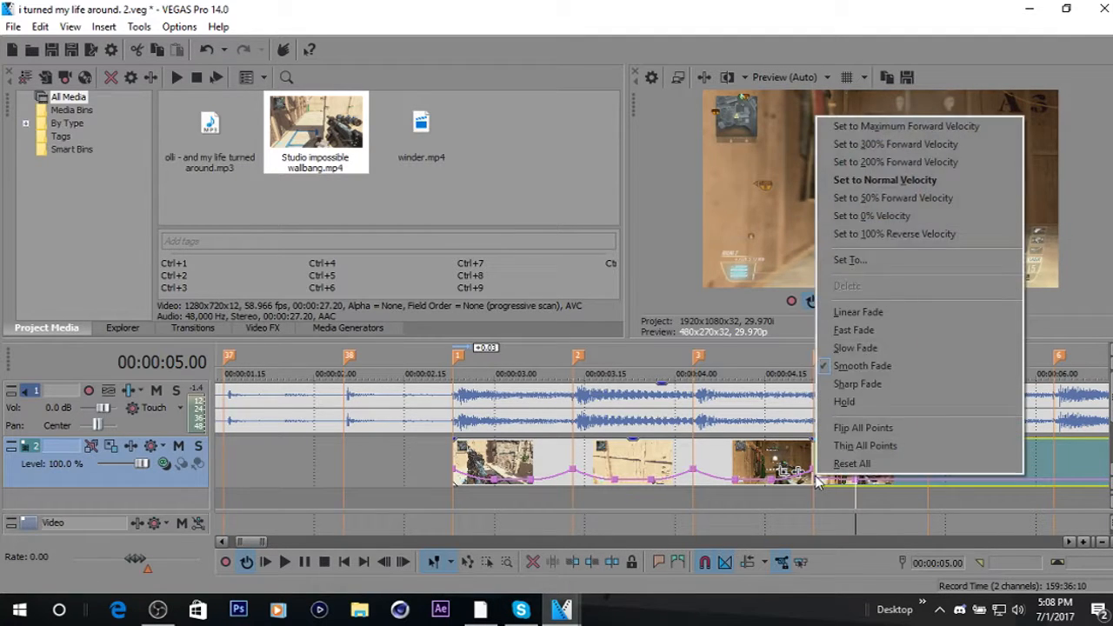
pyautogui.click(879, 145)
pyautogui.rightClick(842, 481)
pyautogui.click(868, 334)
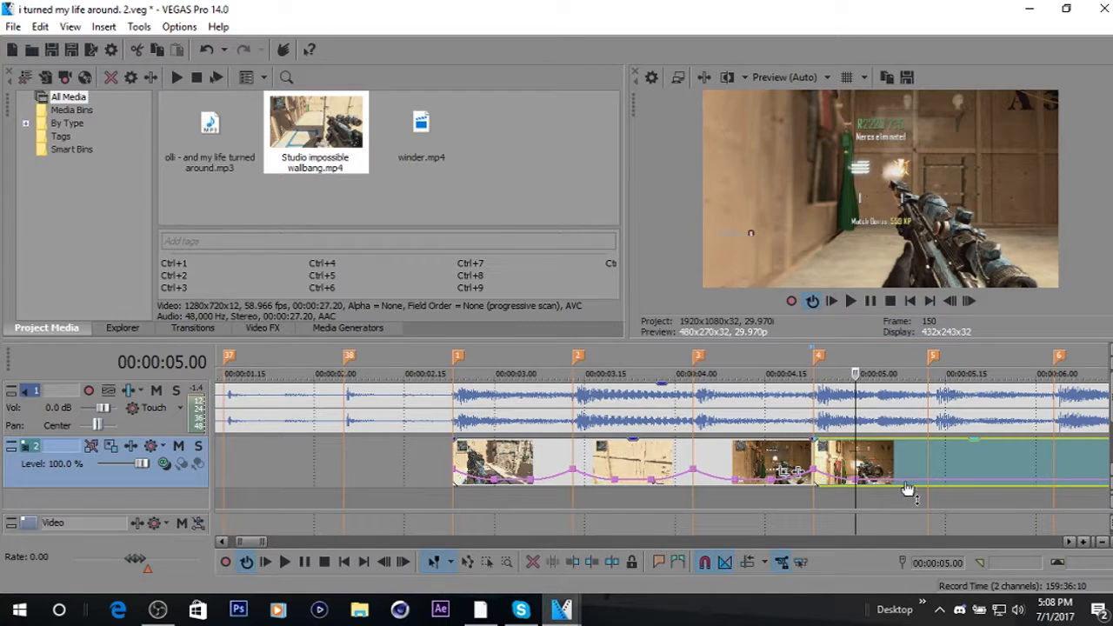
# Add a second low envelope point at 00:00:05.05, seven frames before marker 5, and set it to 50% forward velocity.
pyautogui.click(945, 461)
pyautogui.click(950, 301)
pyautogui.click(950, 301)
pyautogui.click(950, 301)
pyautogui.click(949, 302)
pyautogui.click(949, 302)
pyautogui.click(949, 302)
pyautogui.click(949, 302)
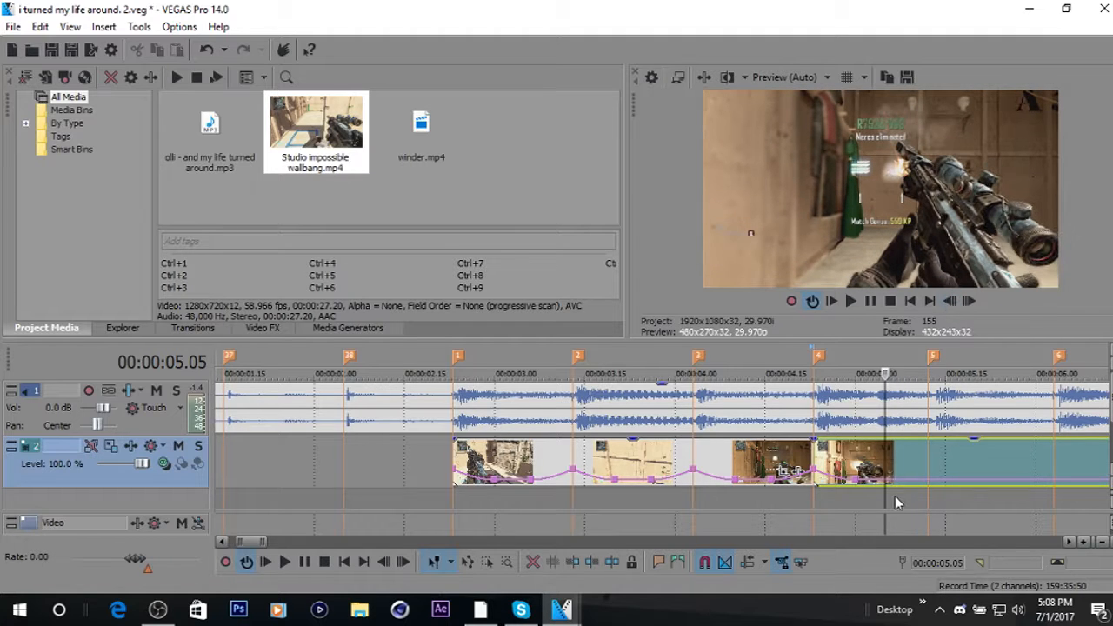
pyautogui.rightClick(881, 482)
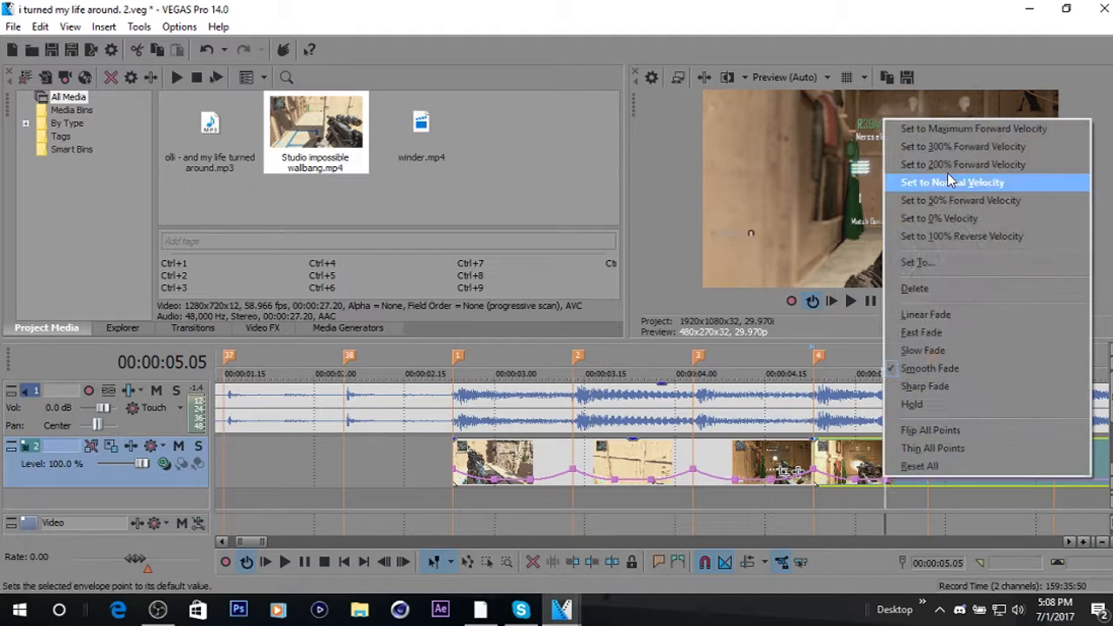
pyautogui.click(940, 205)
# Apply a Slow Fade curve to the rise toward marker 5 and set marker 5's envelope point to 300% forward velocity.
pyautogui.rightClick(926, 471)
pyautogui.click(956, 349)
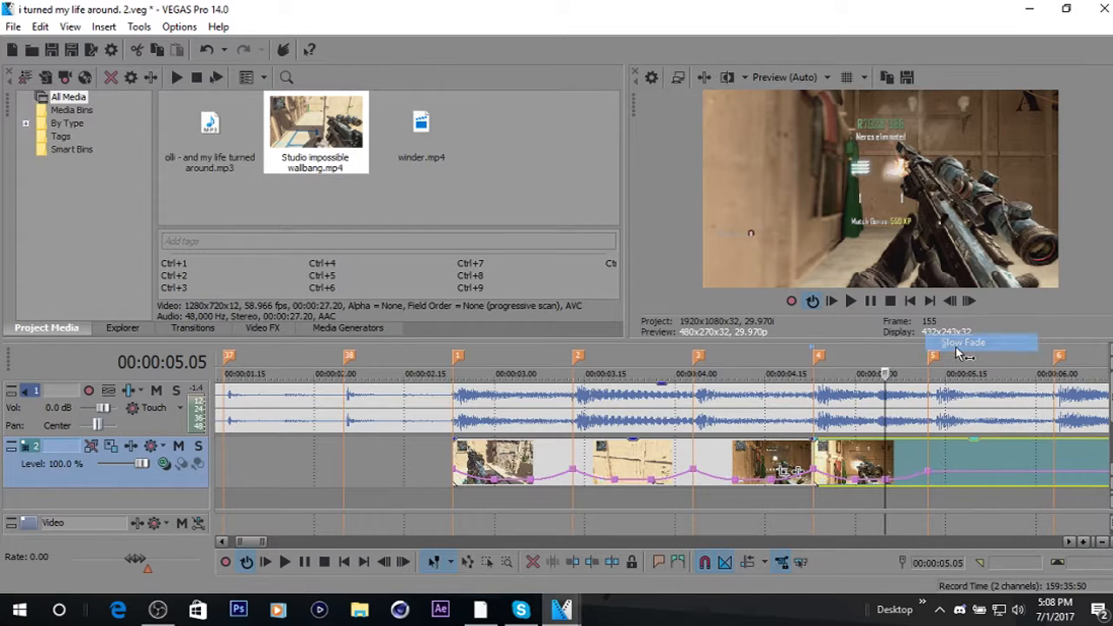
pyautogui.rightClick(926, 468)
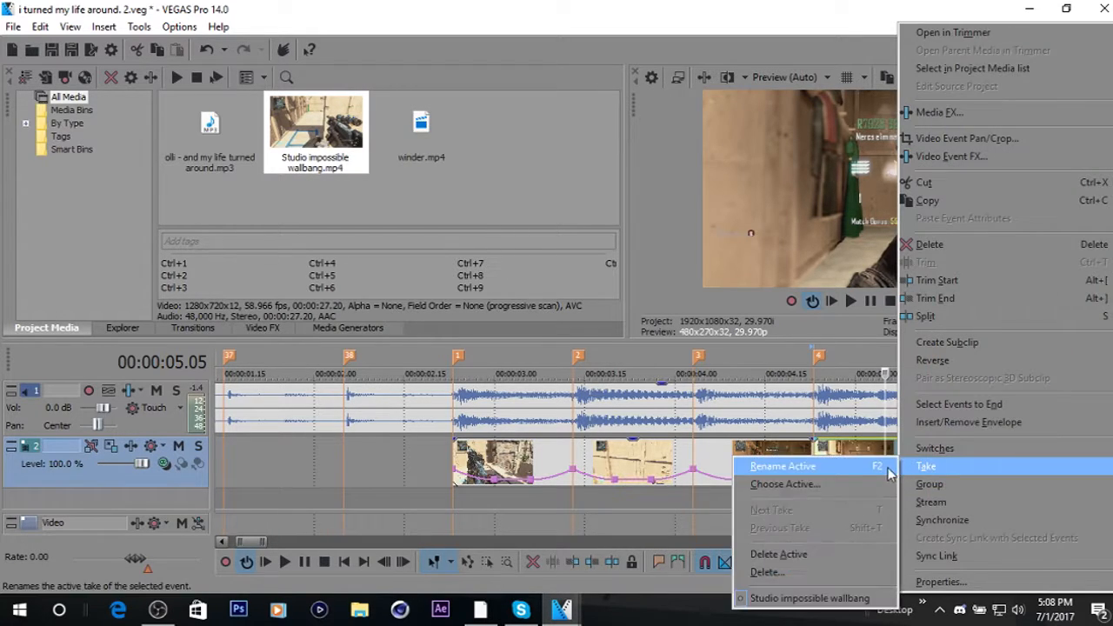
pyautogui.click(892, 466)
pyautogui.press('Escape')
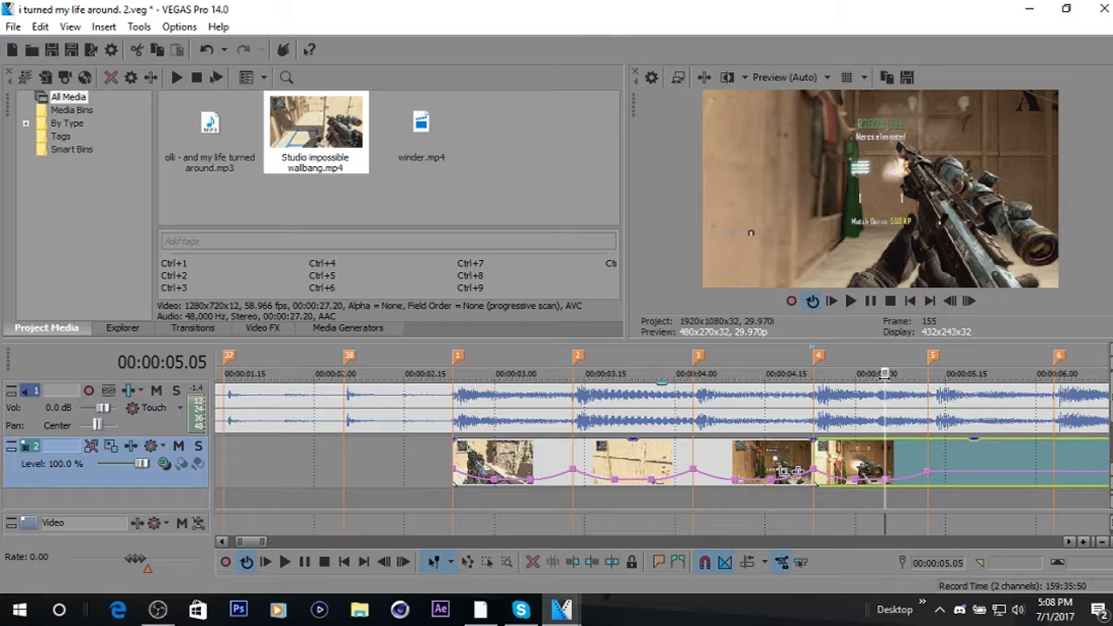
pyautogui.rightClick(926, 472)
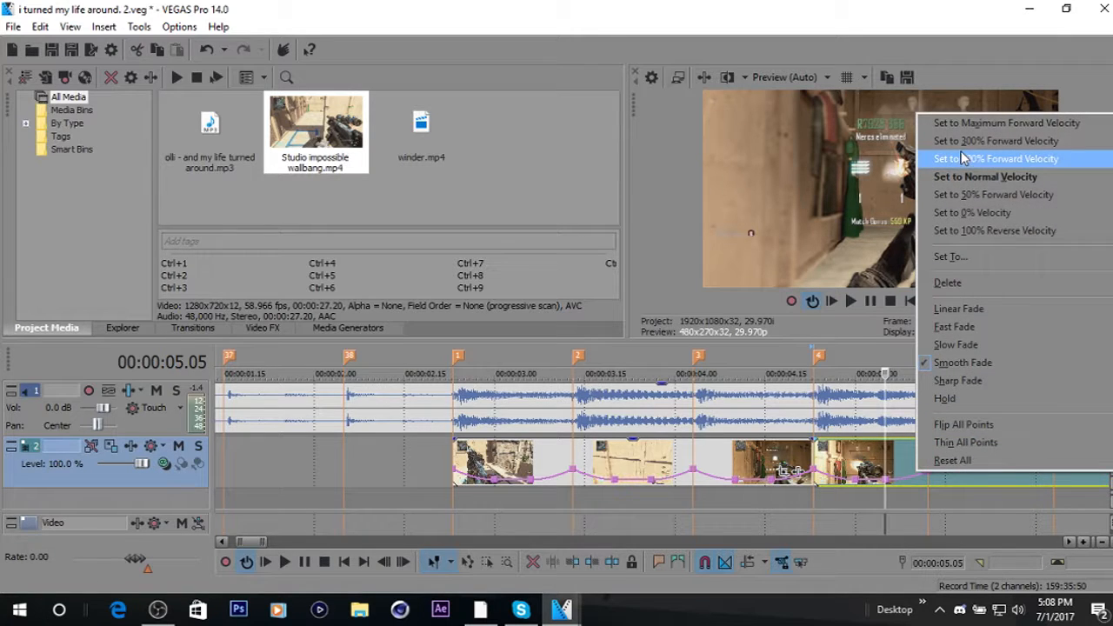
pyautogui.click(961, 163)
# Split the clip at marker 5 and select the new segment between markers 4 and 5.
pyautogui.click(921, 457)
pyautogui.click(925, 457)
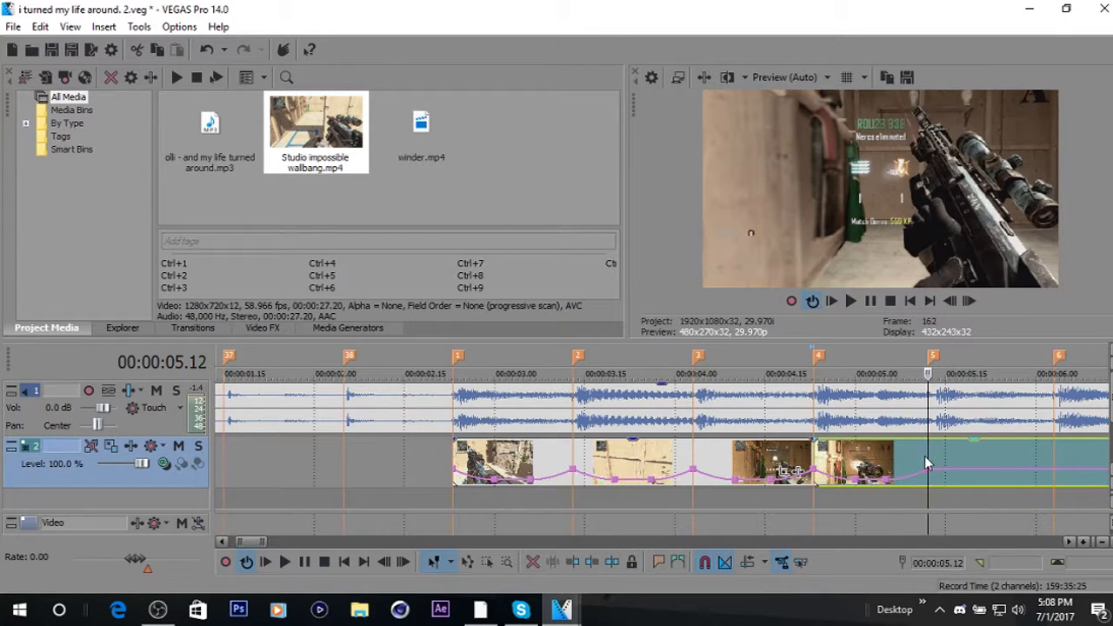
pyautogui.click(818, 452)
pyautogui.click(815, 451)
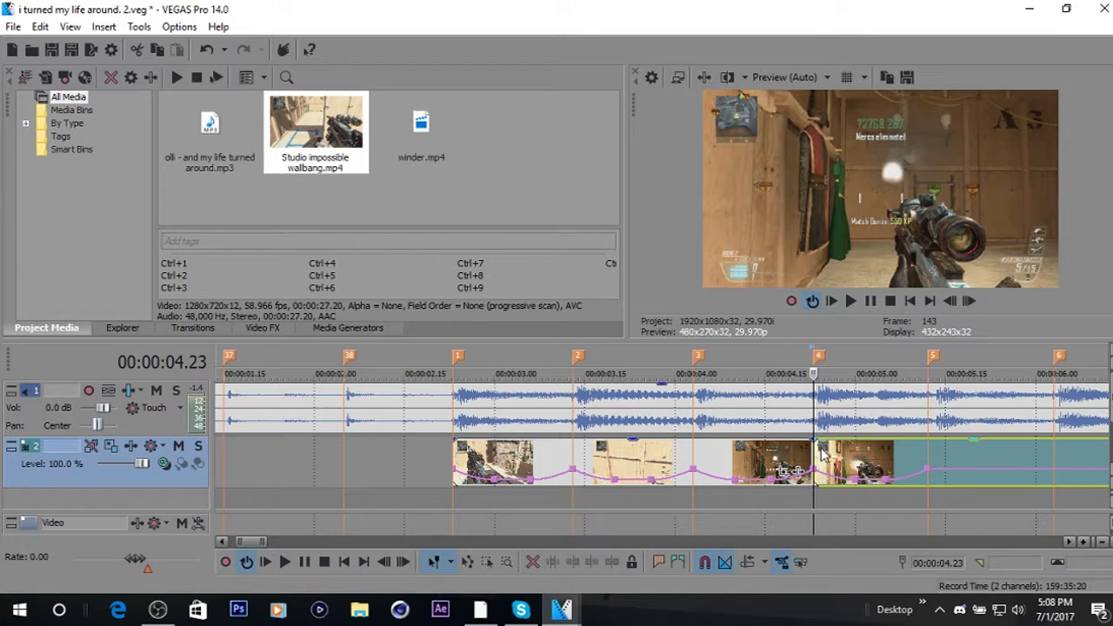
pyautogui.click(931, 458)
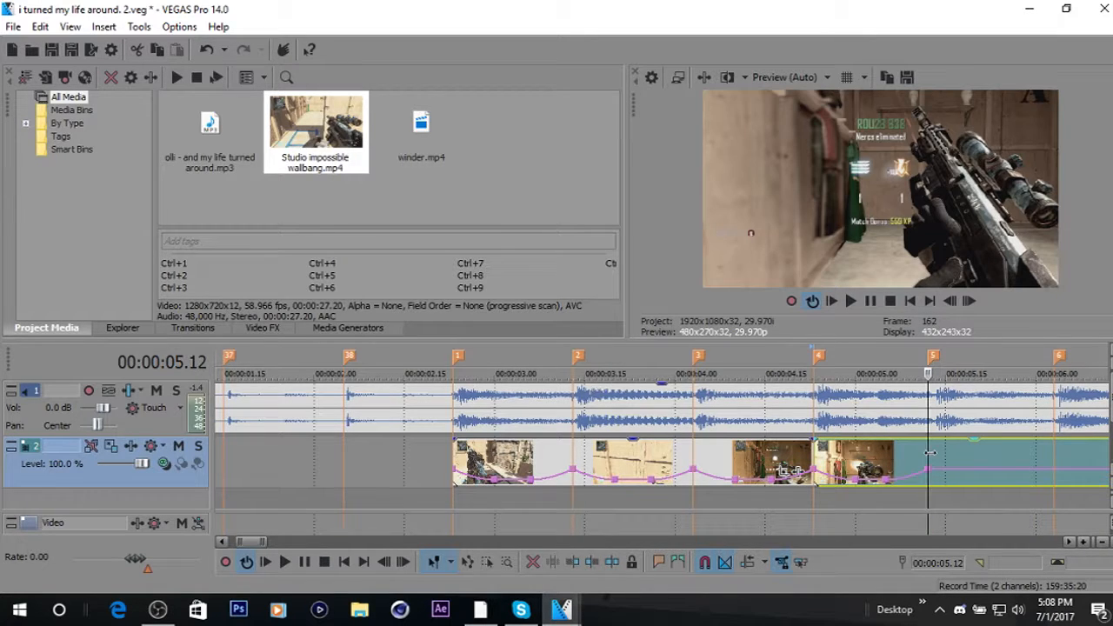
pyautogui.press('s')
pyautogui.click(829, 456)
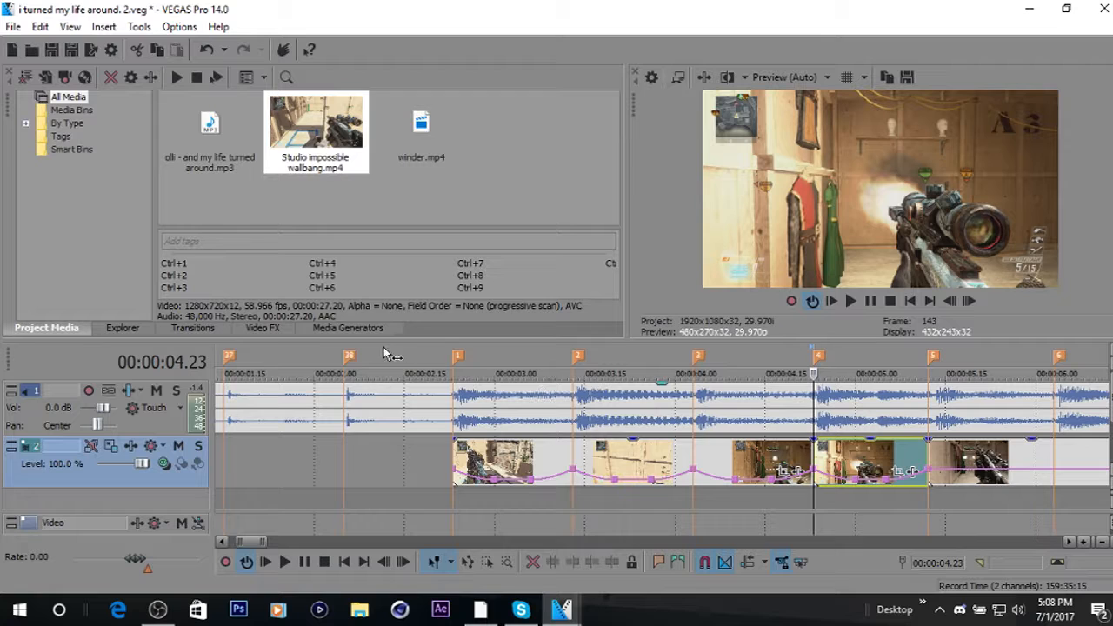
# Apply the TwixtorPRO effect with the "best twixtor" preset to the segment between markers 4 and 5.
pyautogui.click(263, 328)
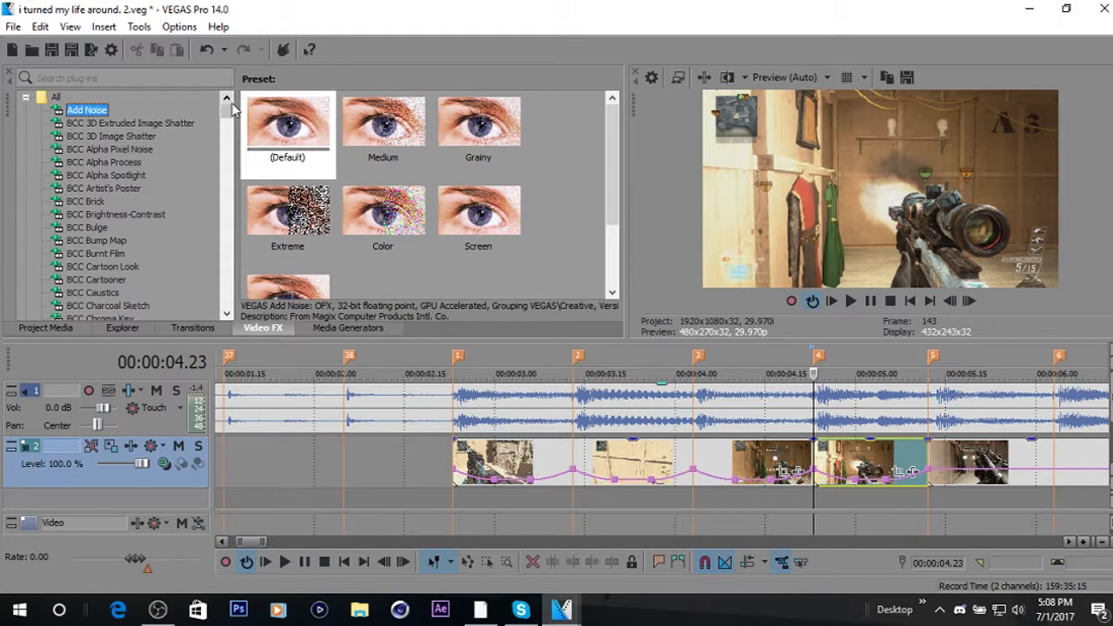
pyautogui.moveTo(233, 108); pyautogui.dragTo(246, 292)
pyautogui.click(96, 227)
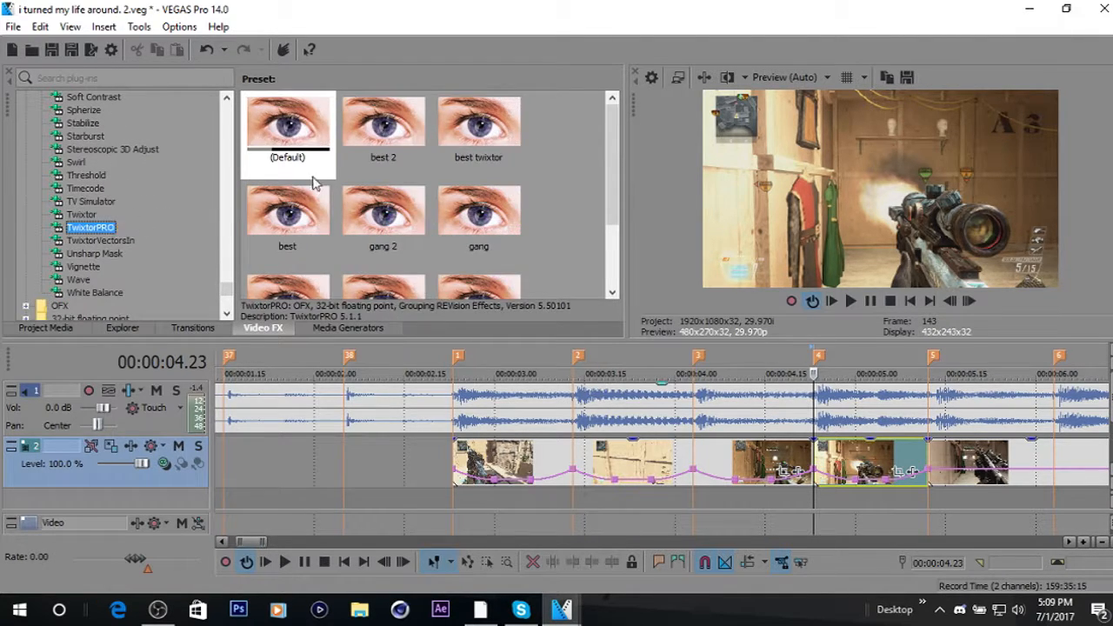
pyautogui.click(495, 152)
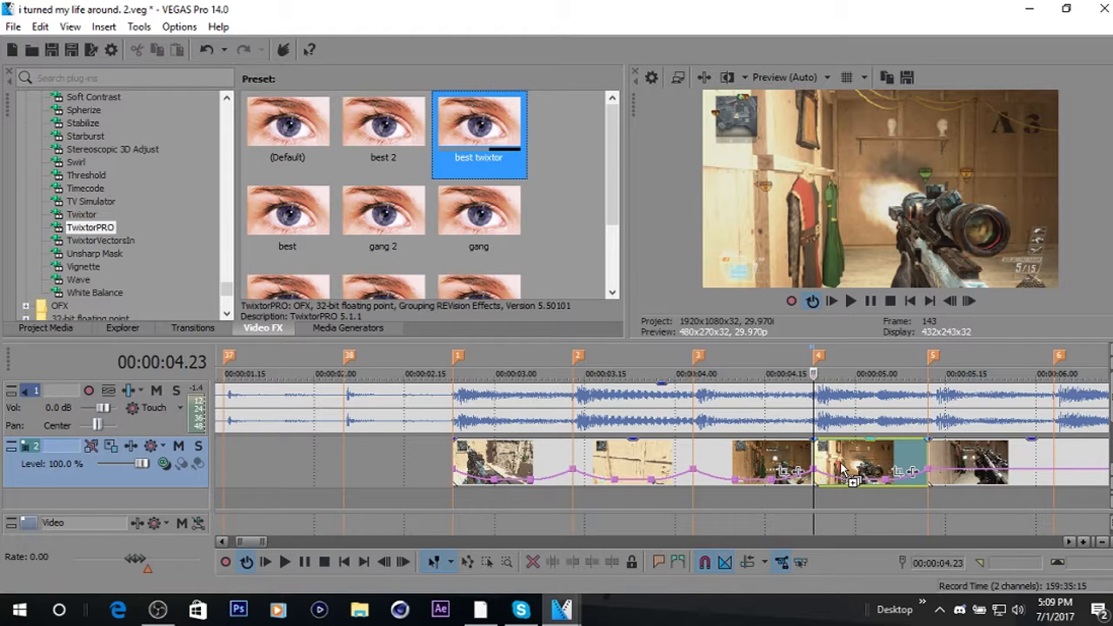
pyautogui.moveTo(842, 469); pyautogui.dragTo(842, 470)
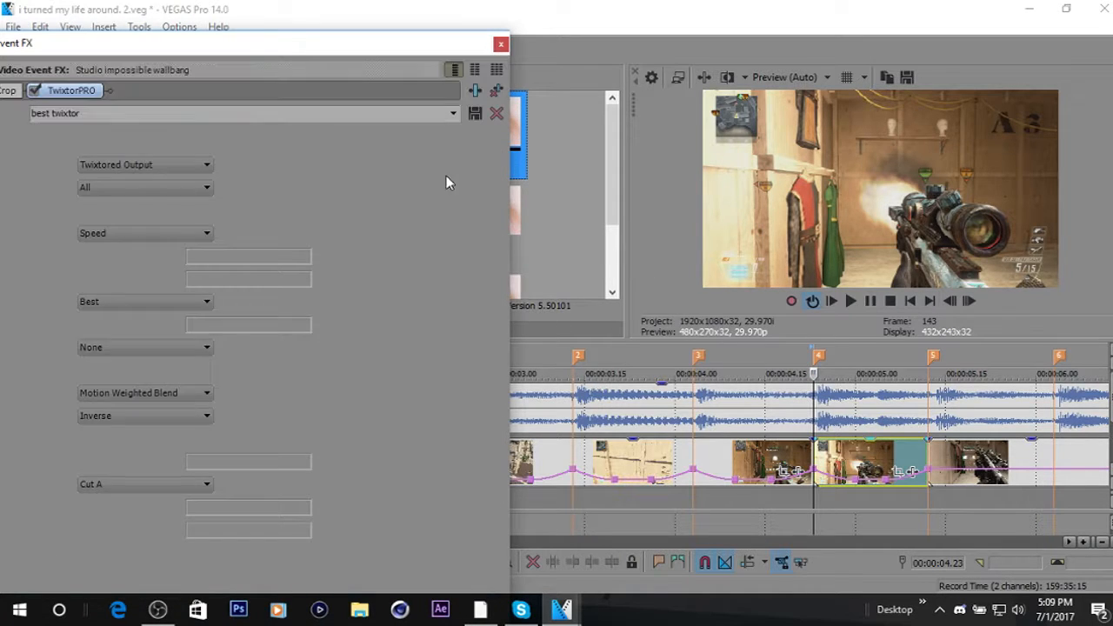
pyautogui.moveTo(369, 50); pyautogui.dragTo(487, 27)
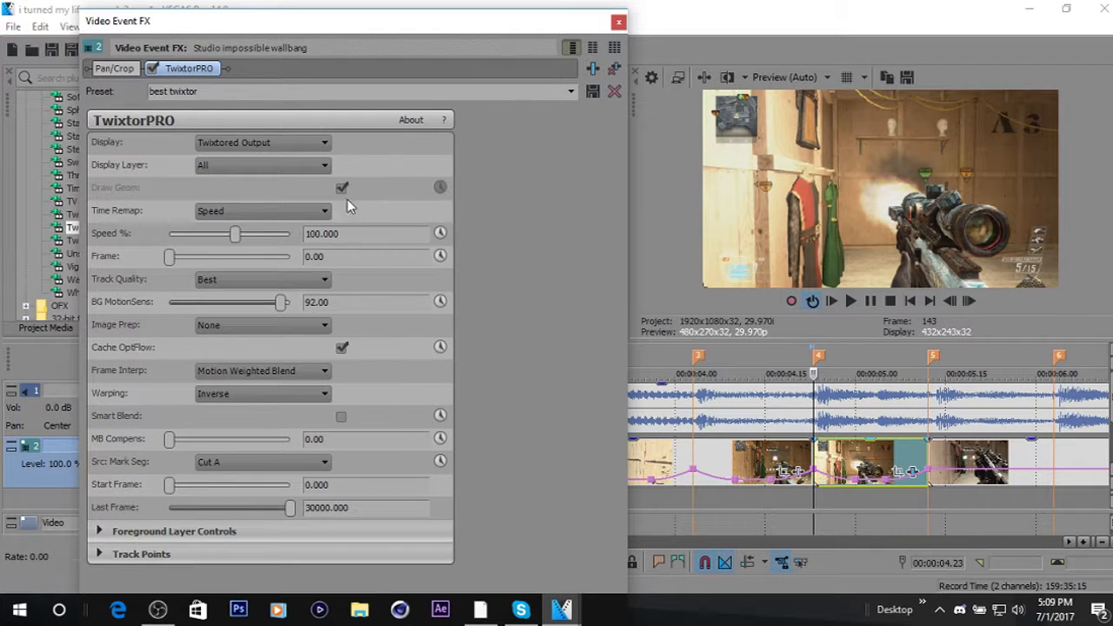
# Set TwixtorPRO's Speed % to 500 at the segment's start and enable keyframe animation for it.
pyautogui.doubleClick(367, 241)
pyautogui.press('BackSpace')
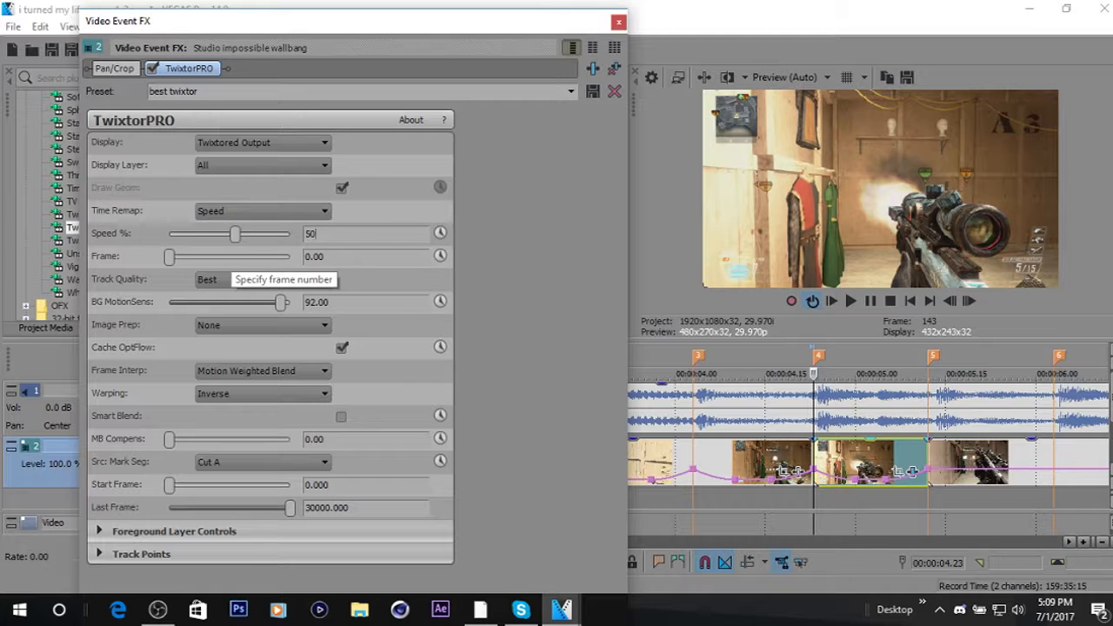
pyautogui.click(444, 231)
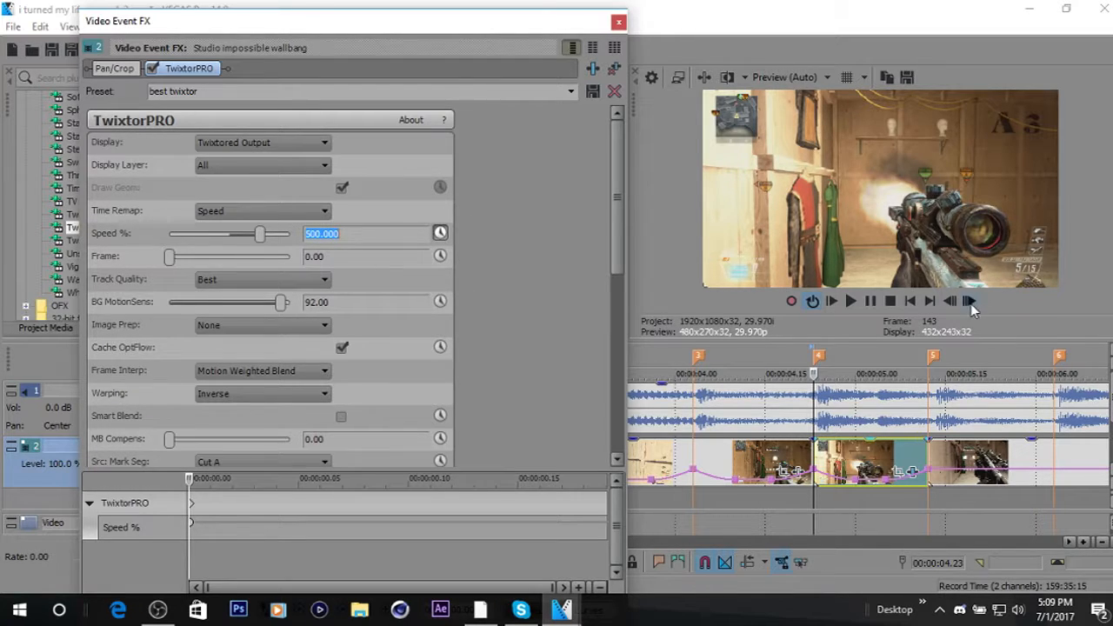
# Add a Speed % keyframe of 10 five frames after marker 4, at 00:00:04.28.
pyautogui.click(970, 301)
pyautogui.click(970, 301)
pyautogui.click(970, 301)
pyautogui.click(969, 300)
pyautogui.click(969, 301)
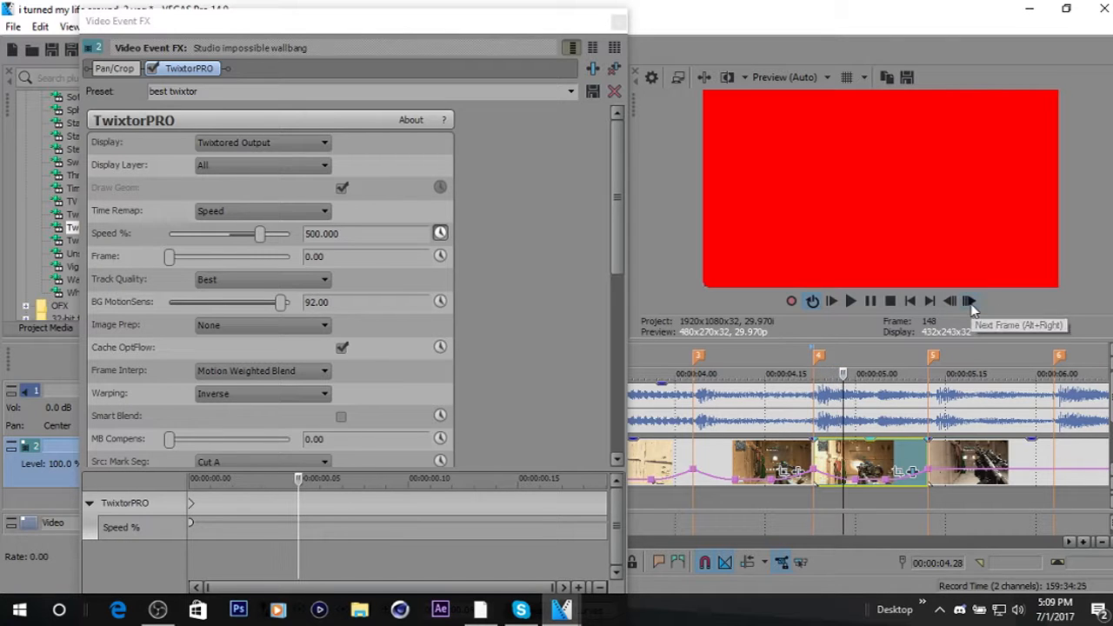
pyautogui.click(389, 236)
pyautogui.write('10')
pyautogui.press('Return')
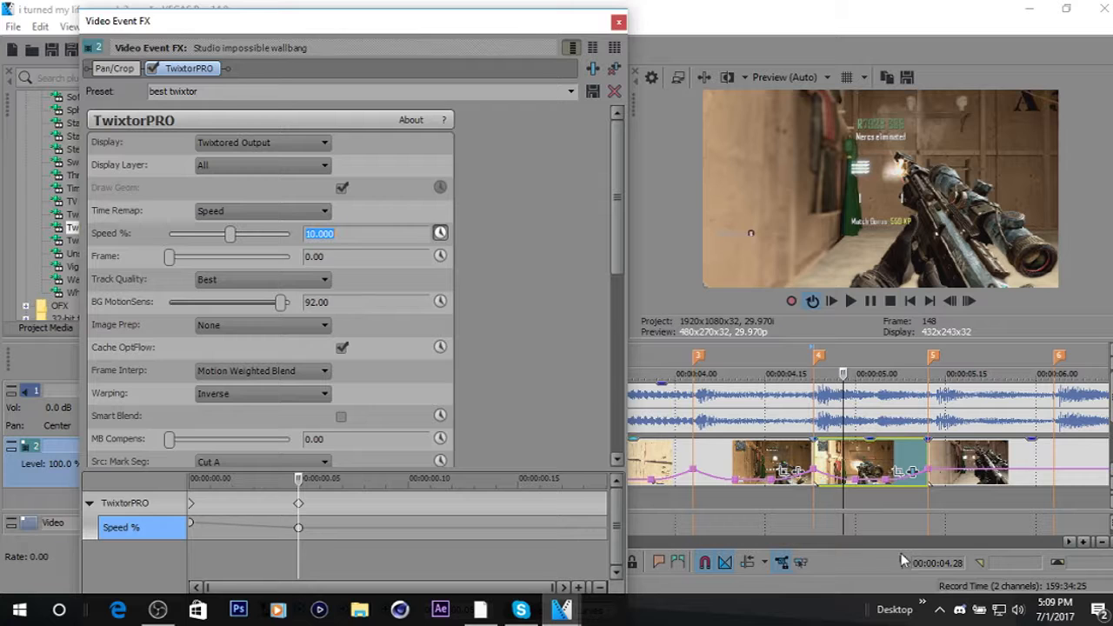
# Add another Speed % keyframe at 00:00:05.07, five frames before marker 5, keeping the value at 10.
pyautogui.click(924, 464)
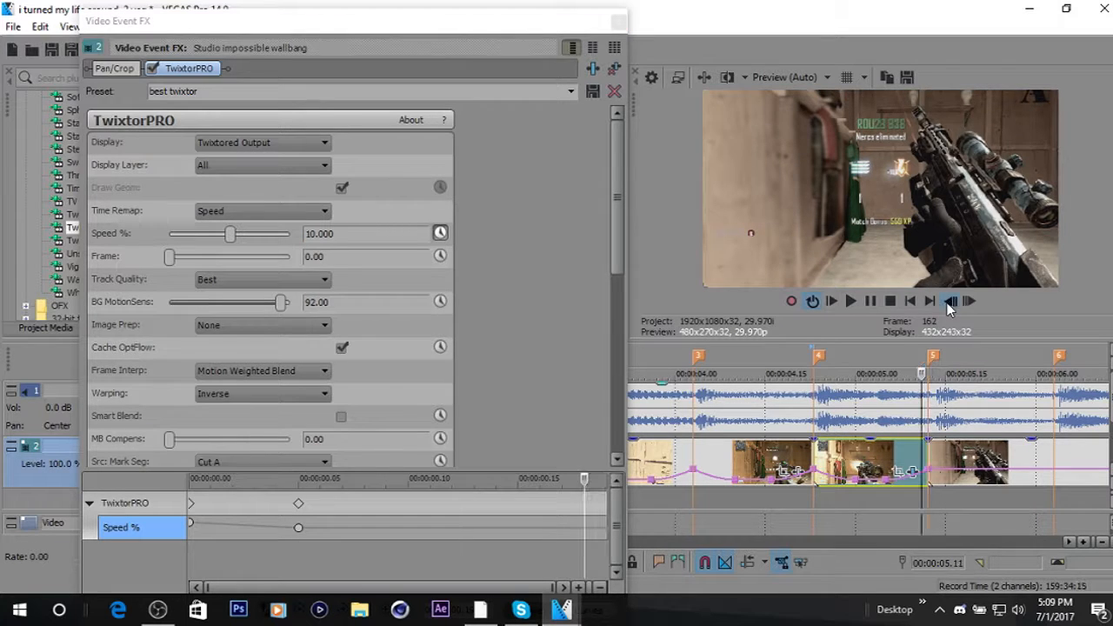
pyautogui.click(950, 301)
pyautogui.click(950, 301)
pyautogui.click(950, 301)
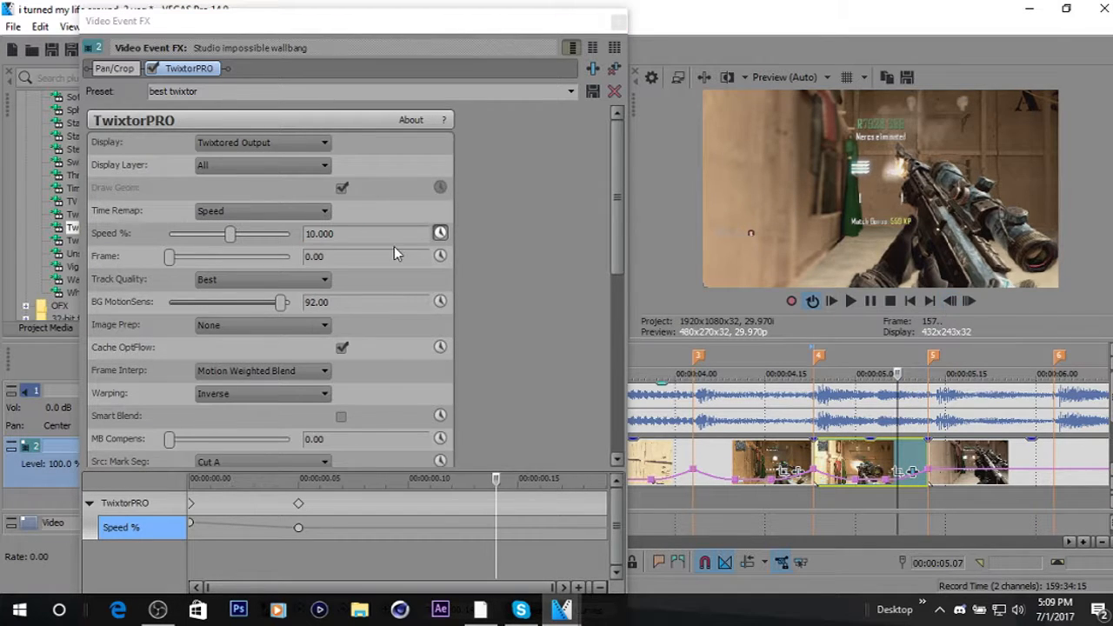
pyautogui.moveTo(515, 11)
pyautogui.mouseDown()
pyautogui.moveTo(513, 49)
pyautogui.moveTo(510, 29)
pyautogui.mouseUp()
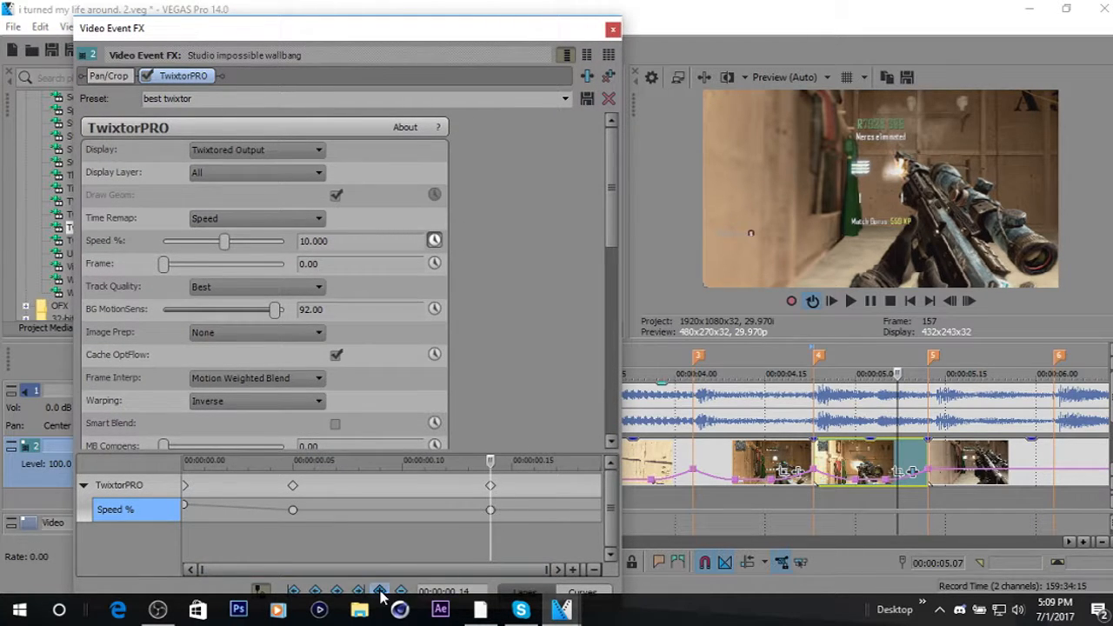
# Add a Speed % keyframe of 500 near marker 5 and shift it to the very end of the segment.
pyautogui.click(595, 485)
pyautogui.doubleClick(379, 245)
pyautogui.write('500')
pyautogui.press('Return')
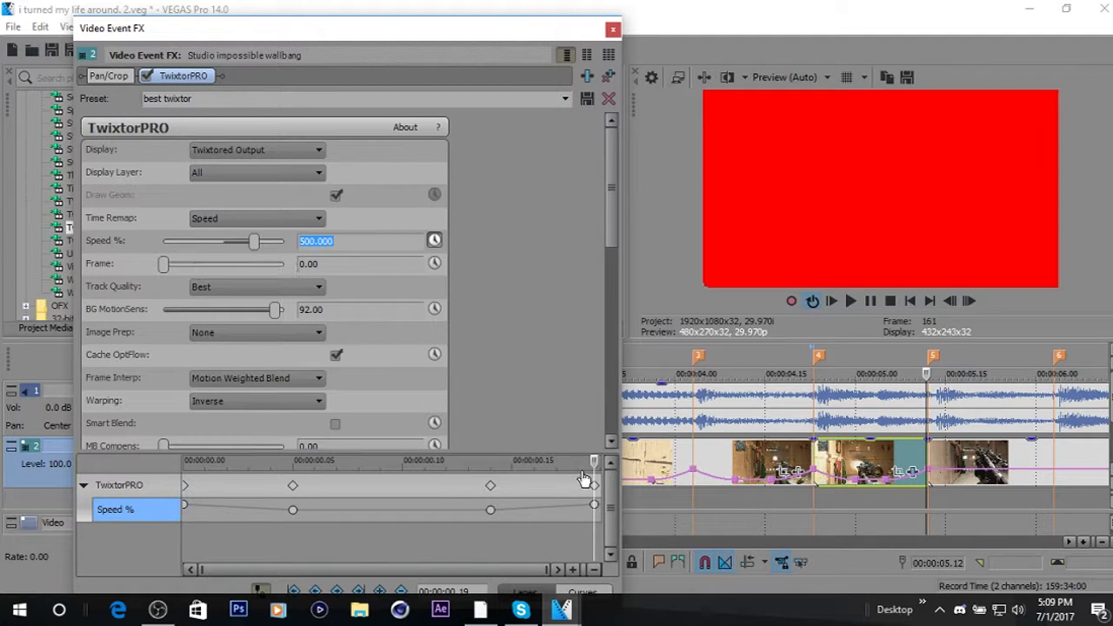
pyautogui.moveTo(600, 487); pyautogui.dragTo(654, 493)
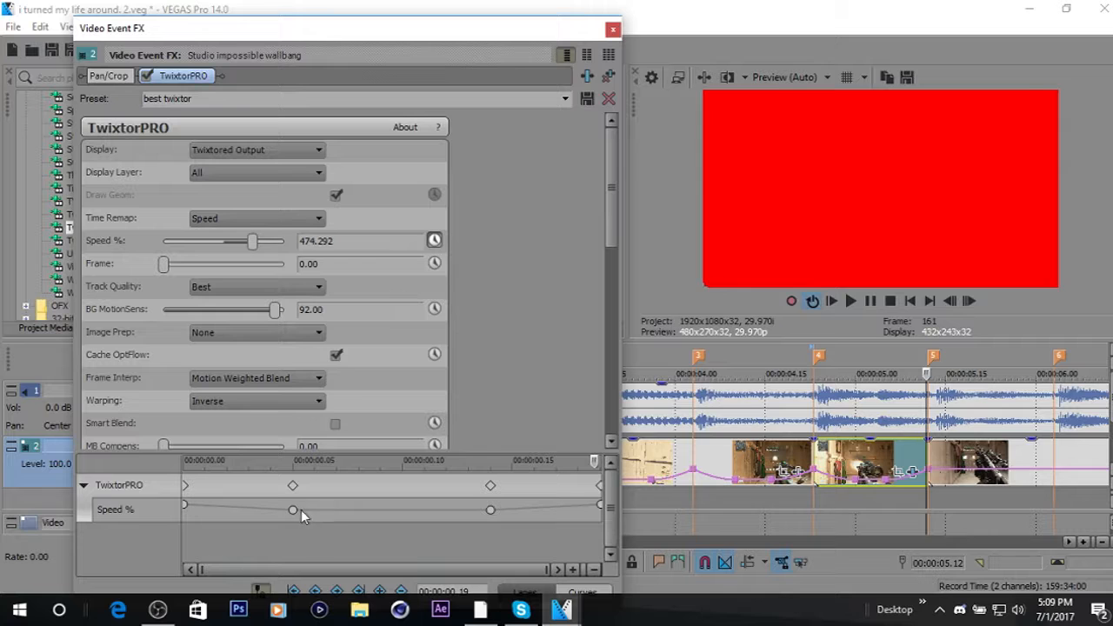
# Set the first Speed % keyframe's interpolation to Fast Fade and select the third keyframe at 00:00:00.14.
pyautogui.click(297, 509)
pyautogui.rightClick(186, 506)
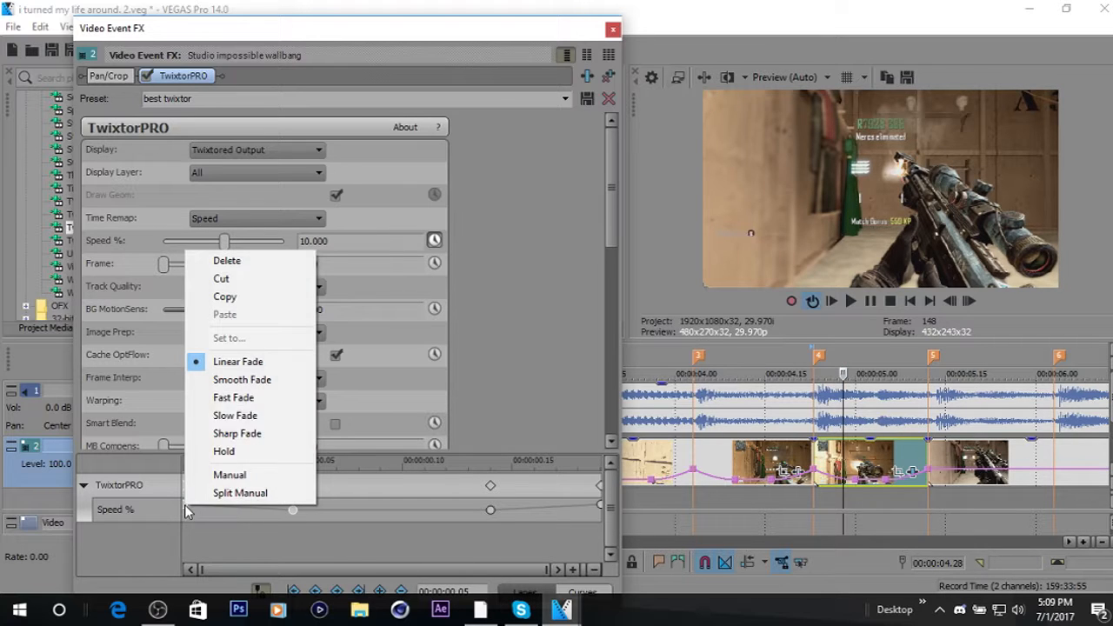
pyautogui.click(243, 397)
pyautogui.click(491, 510)
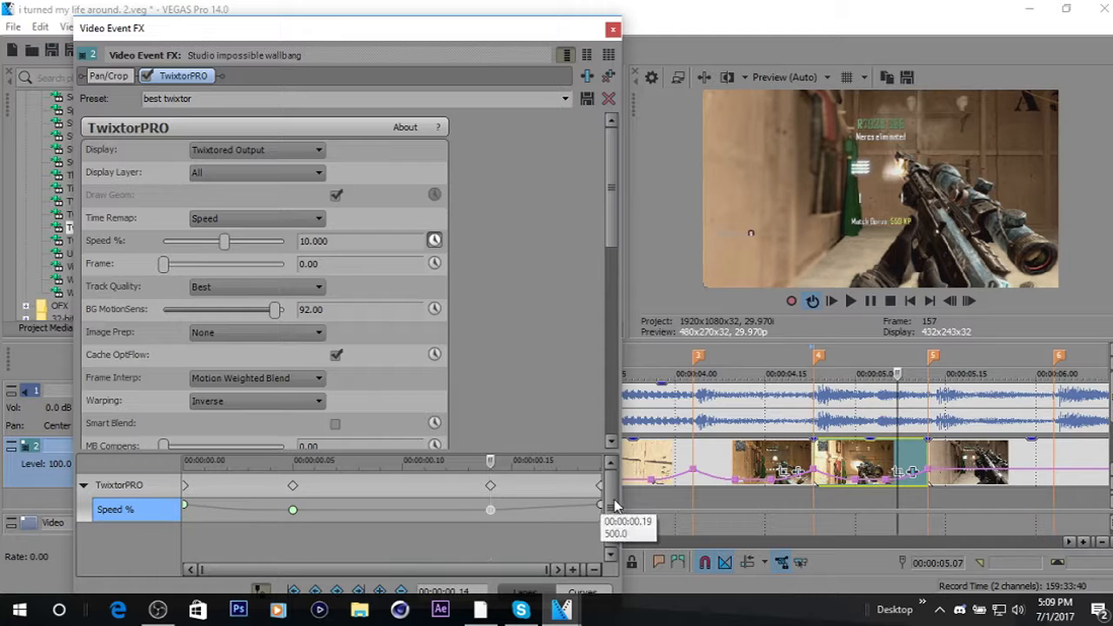
# Set the final Speed % keyframe's interpolation to Fast Fade and close the clip's effect settings.
pyautogui.rightClick(600, 506)
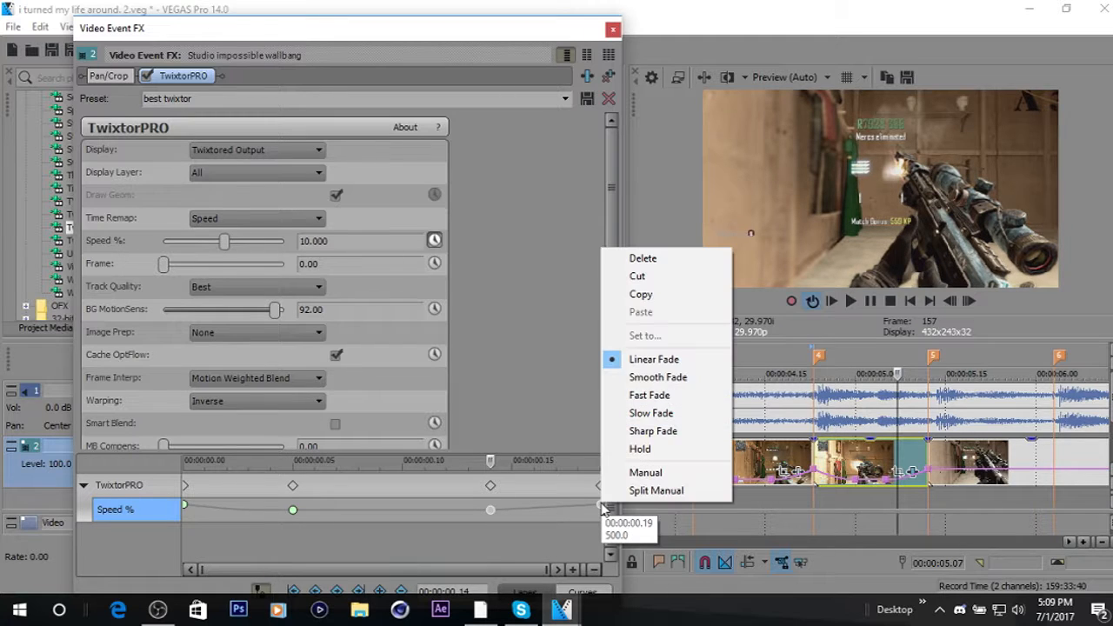
pyautogui.click(668, 396)
pyautogui.click(613, 29)
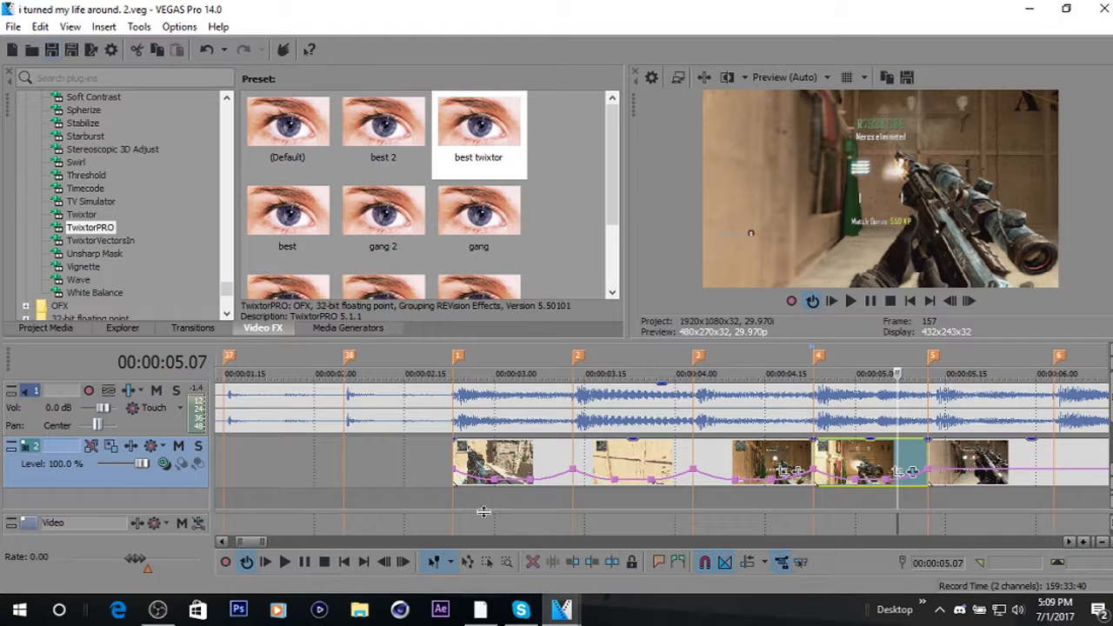
# Select the span from marker 1 to marker 5 as the loop region and play it back.
pyautogui.moveTo(457, 502); pyautogui.dragTo(928, 513)
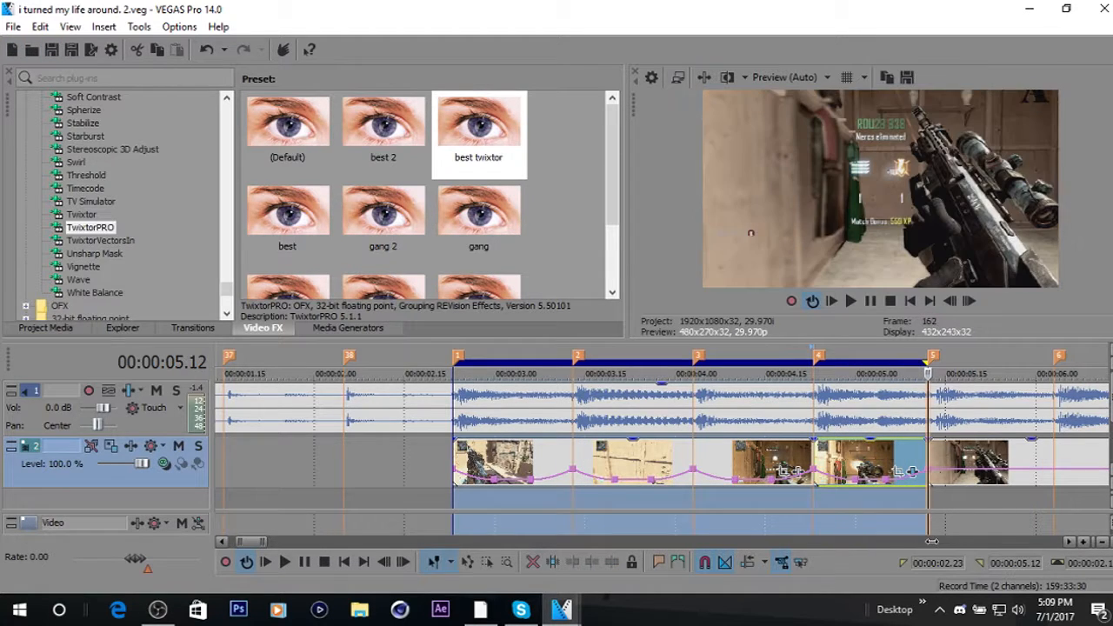
pyautogui.press('space')
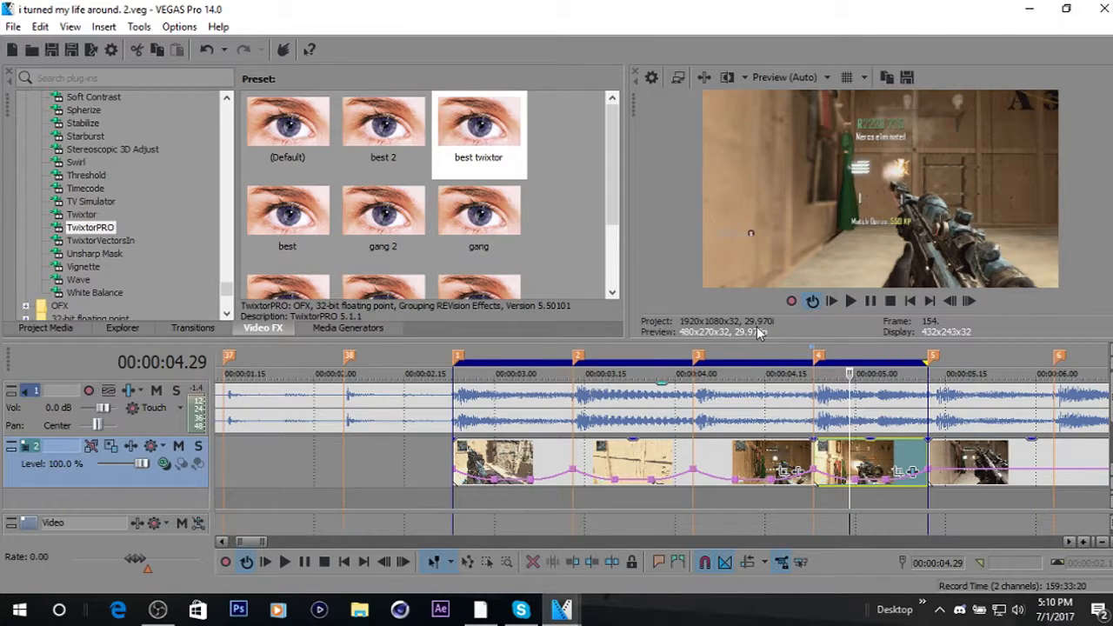
pyautogui.press('space')
pyautogui.press('space')
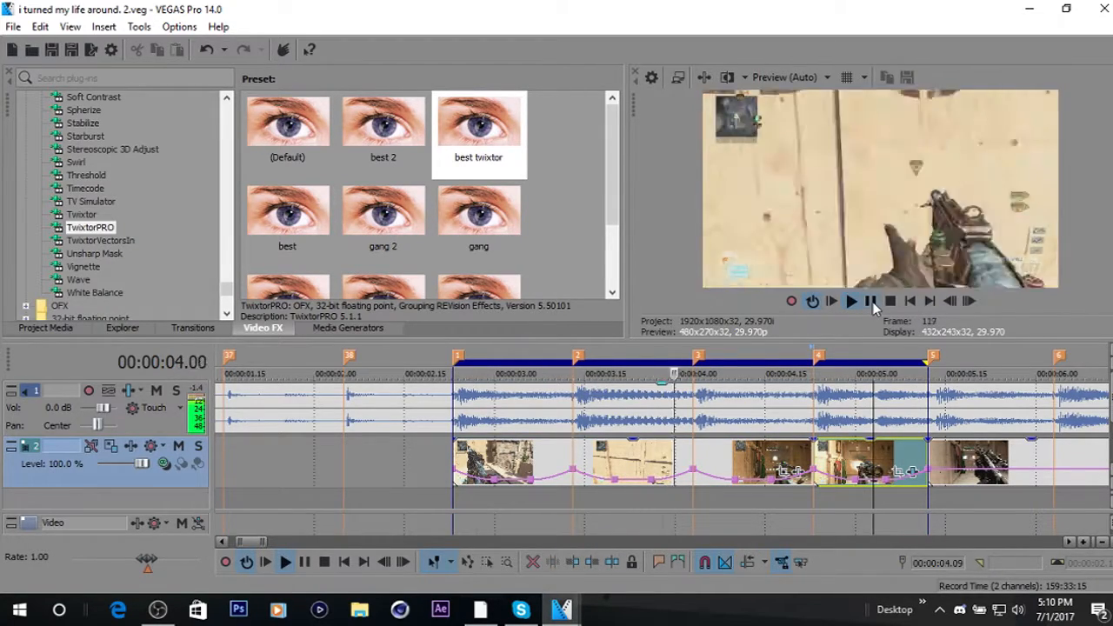
pyautogui.click(872, 301)
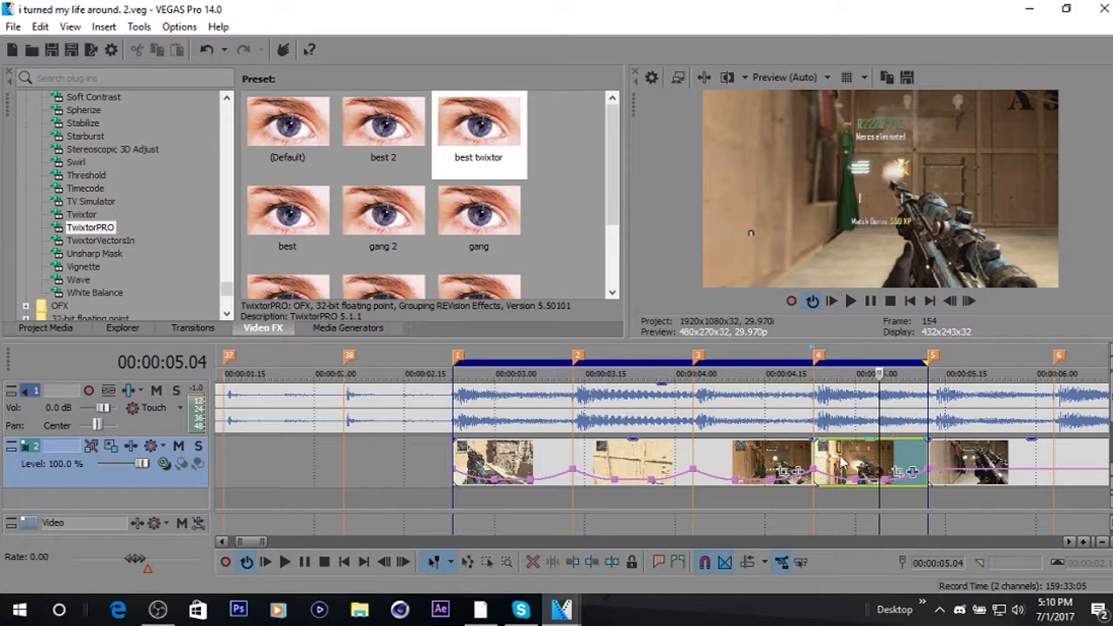
pyautogui.click(811, 450)
pyautogui.click(970, 303)
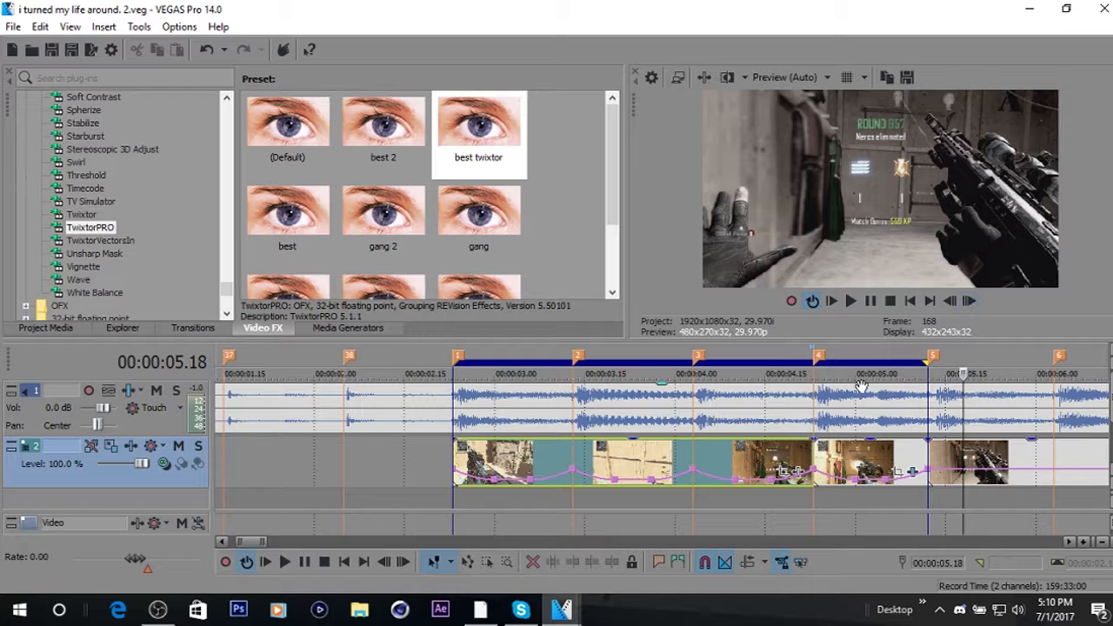
# Split the last clip at marker 6 and move the remaining part about 19 frames later, leaving a gap.
pyautogui.moveTo(255, 542); pyautogui.dragTo(264, 542)
pyautogui.click(624, 454)
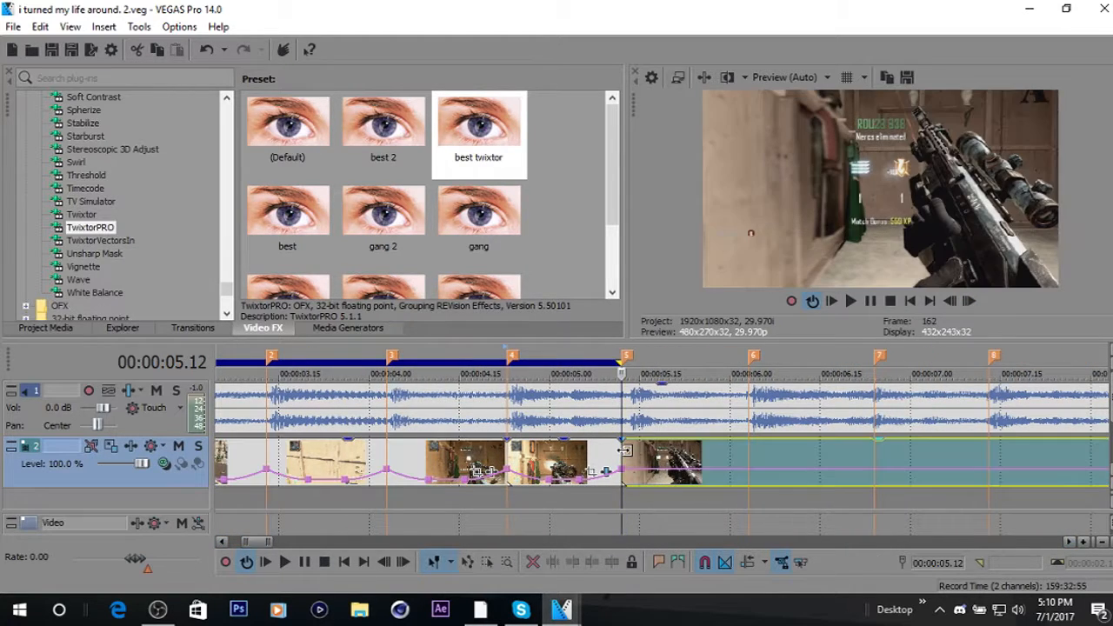
pyautogui.click(13, 28)
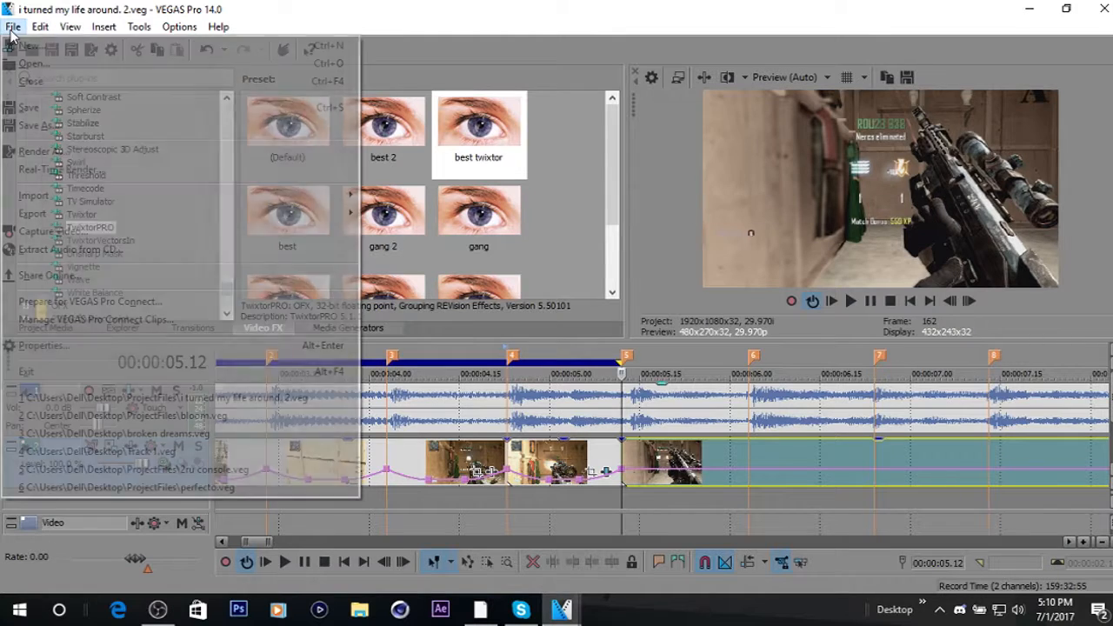
pyautogui.click(208, 7)
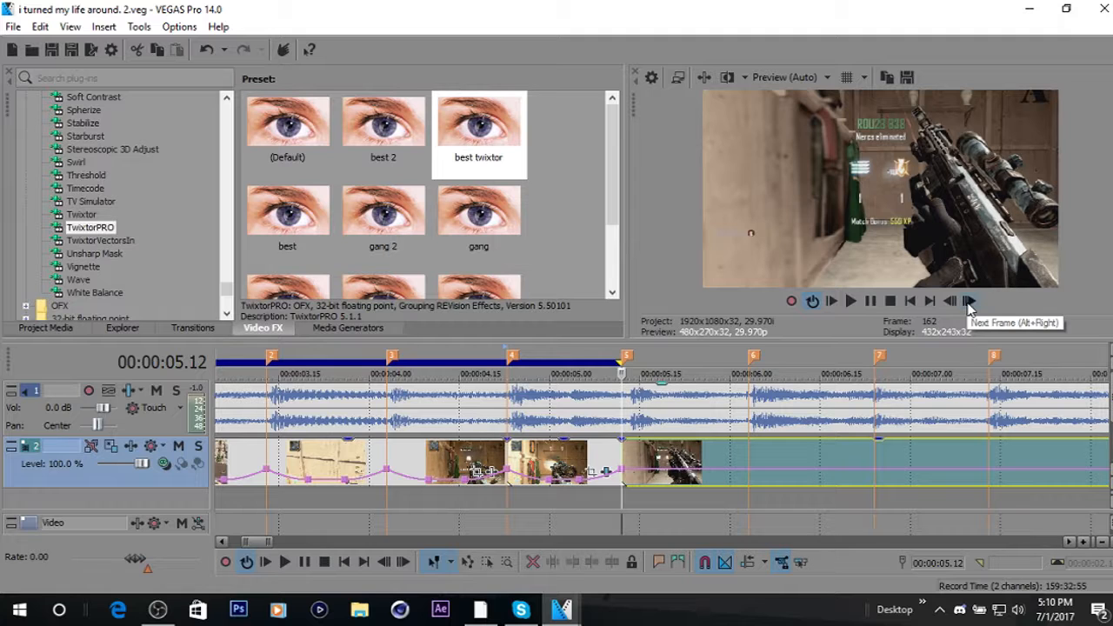
pyautogui.click(753, 460)
pyautogui.press('s')
pyautogui.moveTo(752, 467); pyautogui.dragTo(866, 470)
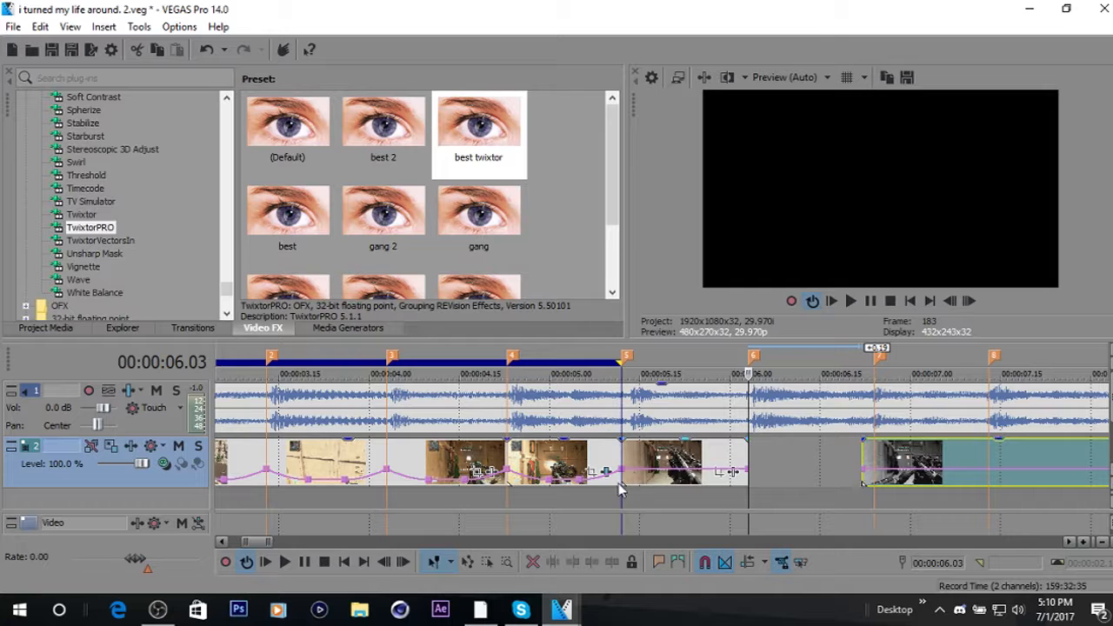
# Copy the clip between markers 4 and 5 and paste its event attributes onto the clip between markers 5 and 6.
pyautogui.click(583, 480)
pyautogui.rightClick(574, 470)
pyautogui.click(644, 201)
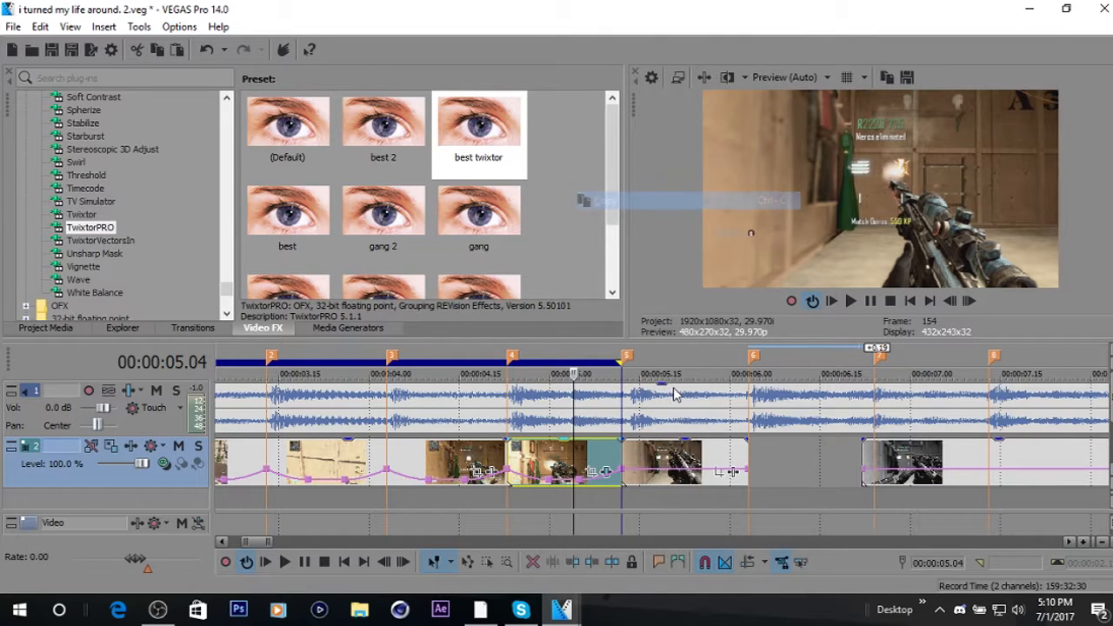
pyautogui.hotkey('ctrl', 'v')
pyautogui.rightClick(691, 452)
pyautogui.click(753, 218)
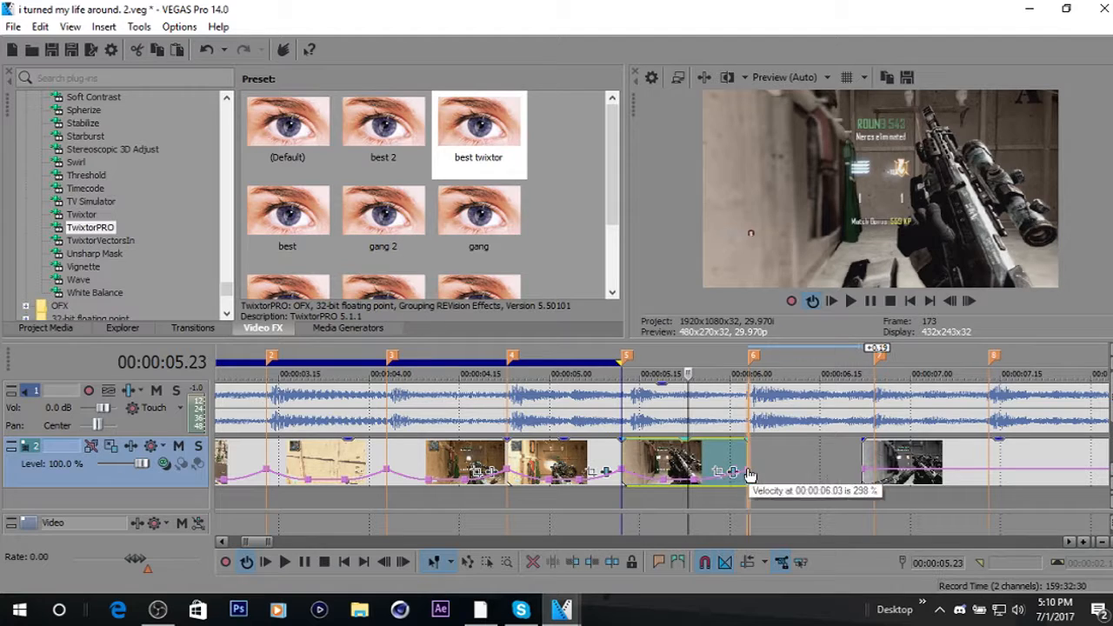
# Adjust the velocity envelope point at the end of the clip before marker 6 to a preset forward velocity.
pyautogui.rightClick(745, 471)
pyautogui.click(764, 375)
pyautogui.rightClick(749, 471)
pyautogui.click(829, 122)
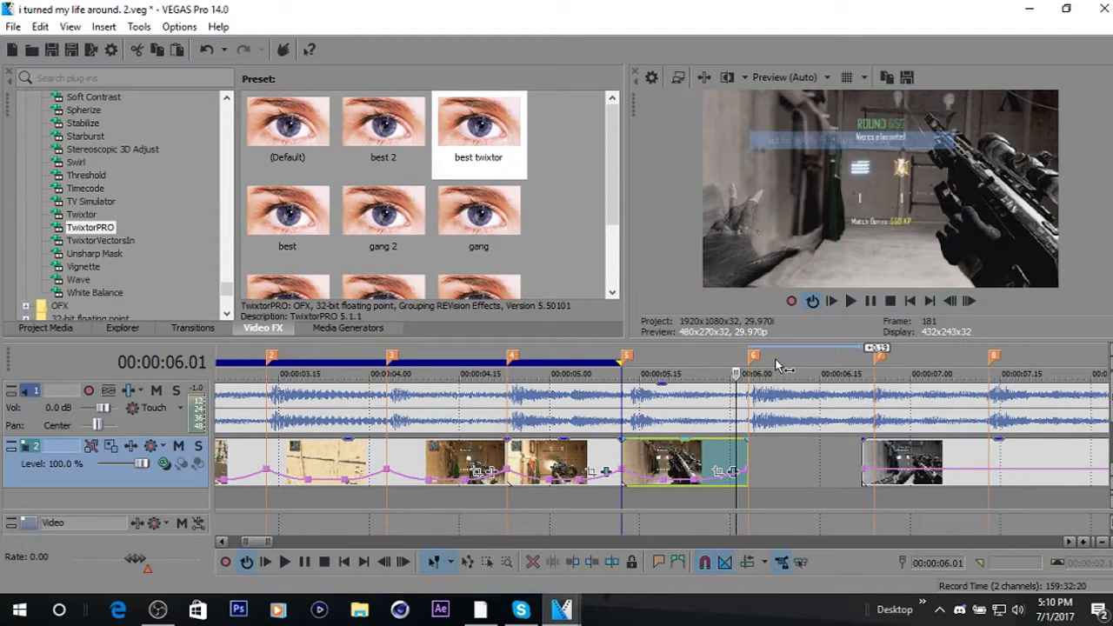
# Place the low velocity point before marker 6 at 00:00:05.26 and apply a preset forward velocity to it.
pyautogui.click(952, 300)
pyautogui.click(951, 301)
pyautogui.click(951, 301)
pyautogui.click(951, 301)
pyautogui.click(950, 301)
pyautogui.click(951, 301)
pyautogui.click(951, 301)
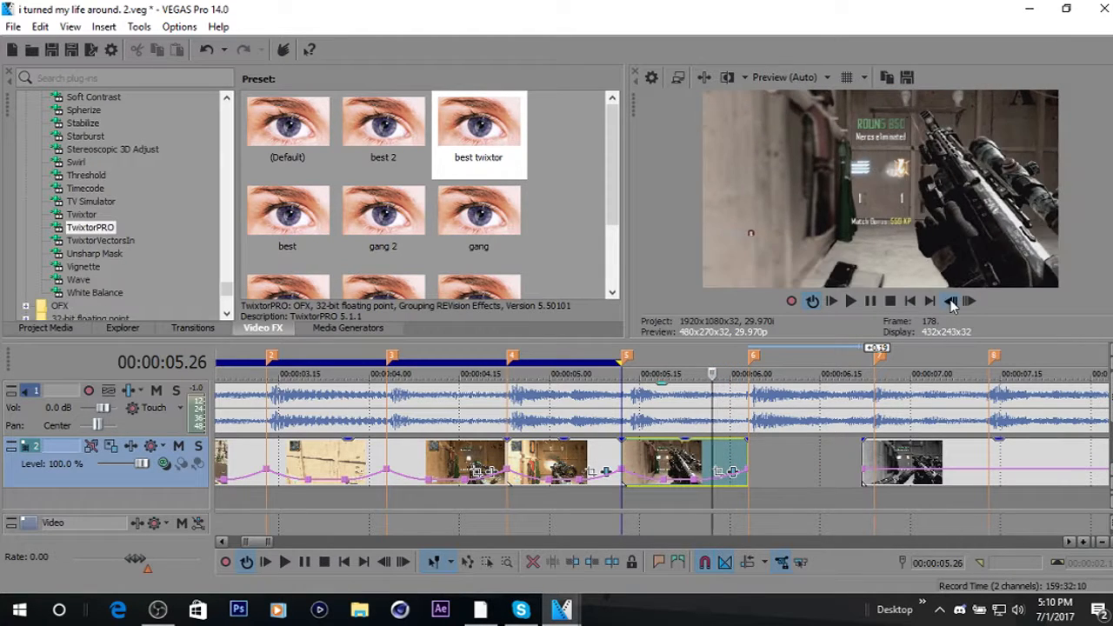
pyautogui.rightClick(705, 481)
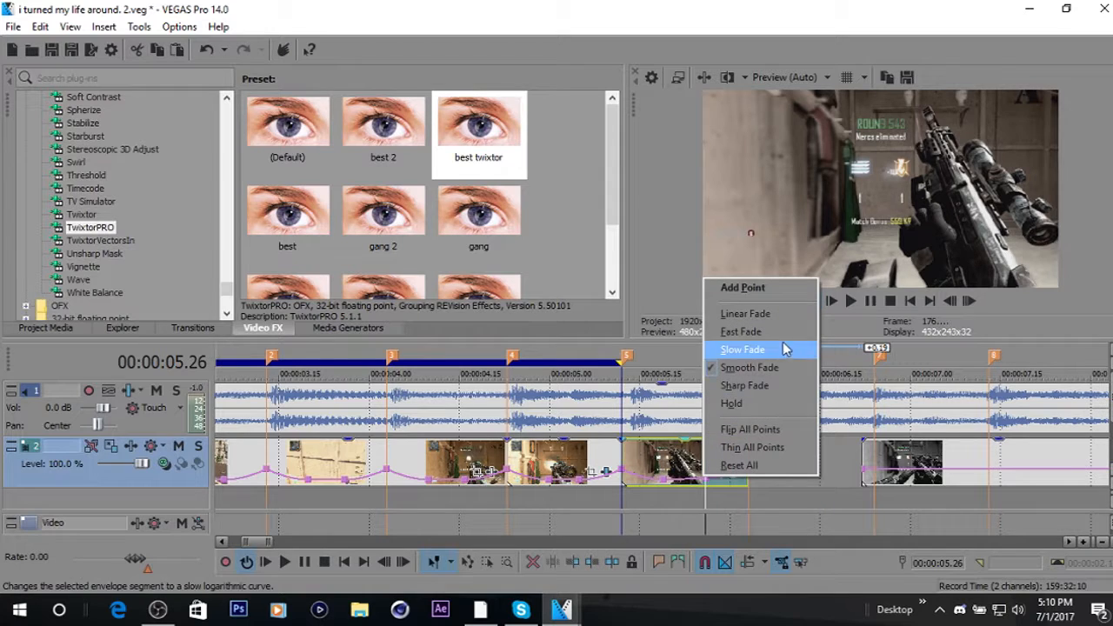
pyautogui.click(706, 485)
pyautogui.rightClick(706, 485)
pyautogui.click(756, 202)
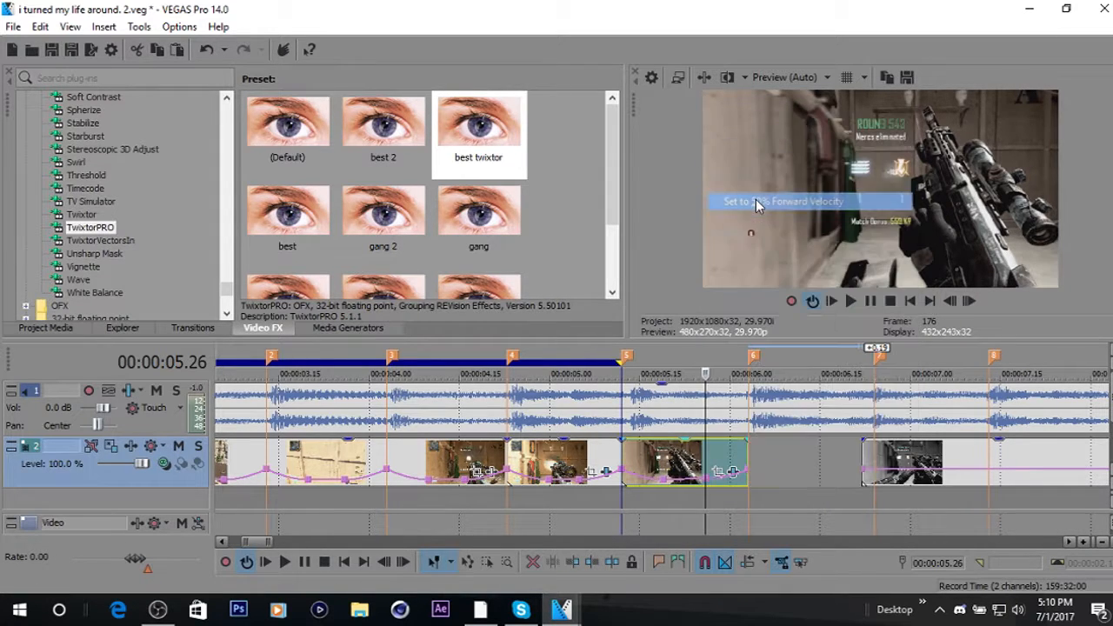
# Shift the last two TwixtorPRO Speed % keyframes of the marker 5 clip two frames later so the final one meets the clip's end.
pyautogui.click(737, 458)
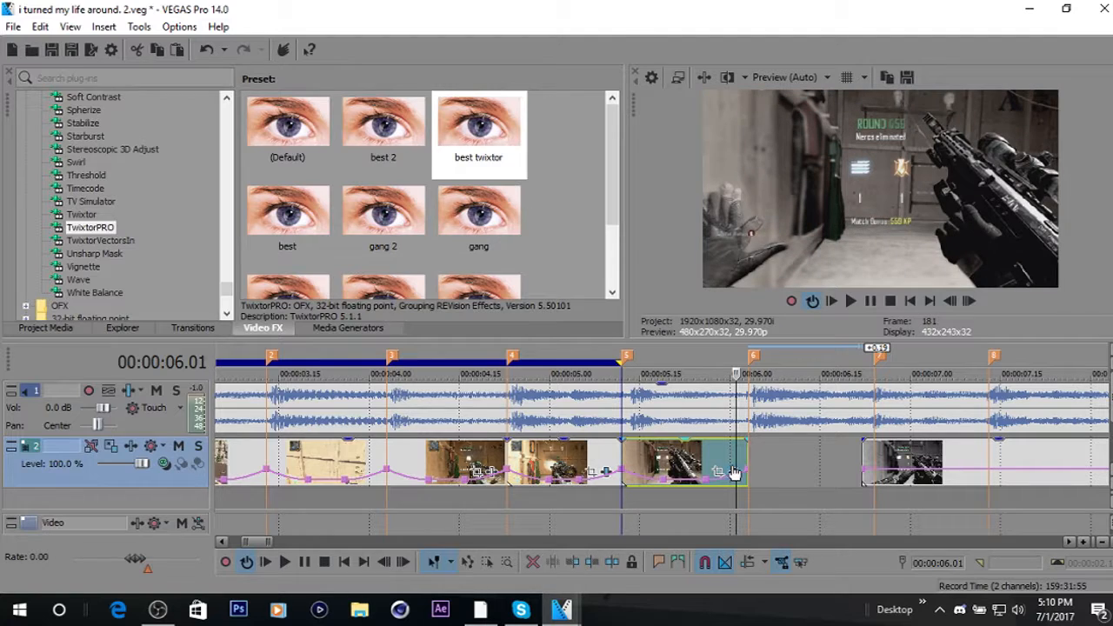
pyautogui.click(733, 470)
pyautogui.moveTo(460, 486); pyautogui.dragTo(861, 505)
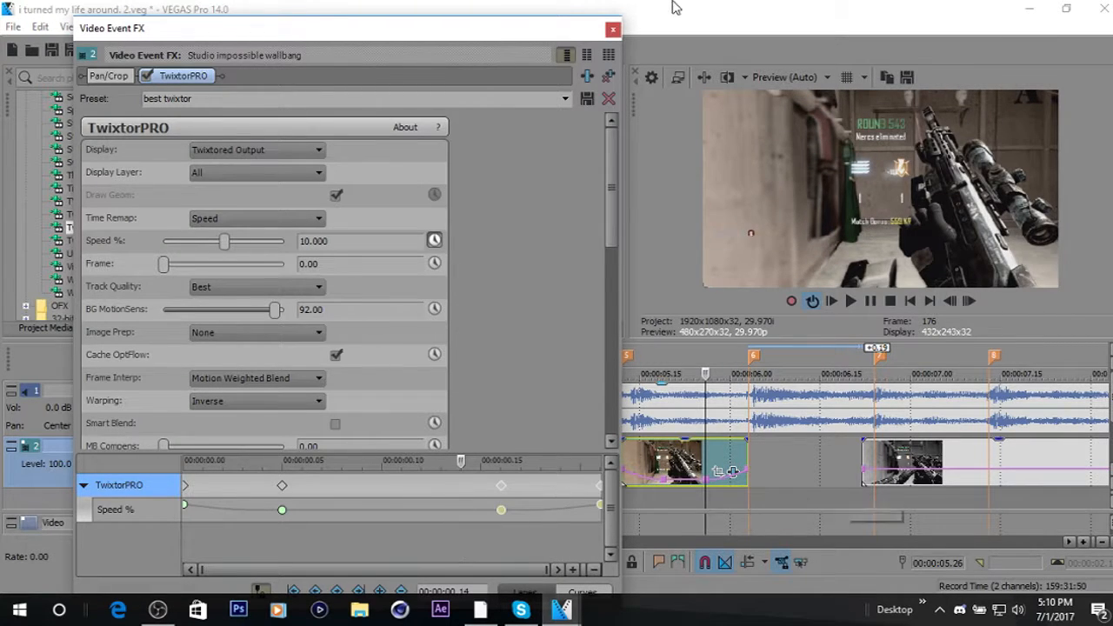
pyautogui.click(613, 29)
# Extend the loop region to marker 6 and play back the edited clips from marker 1.
pyautogui.moveTo(617, 367); pyautogui.dragTo(752, 412)
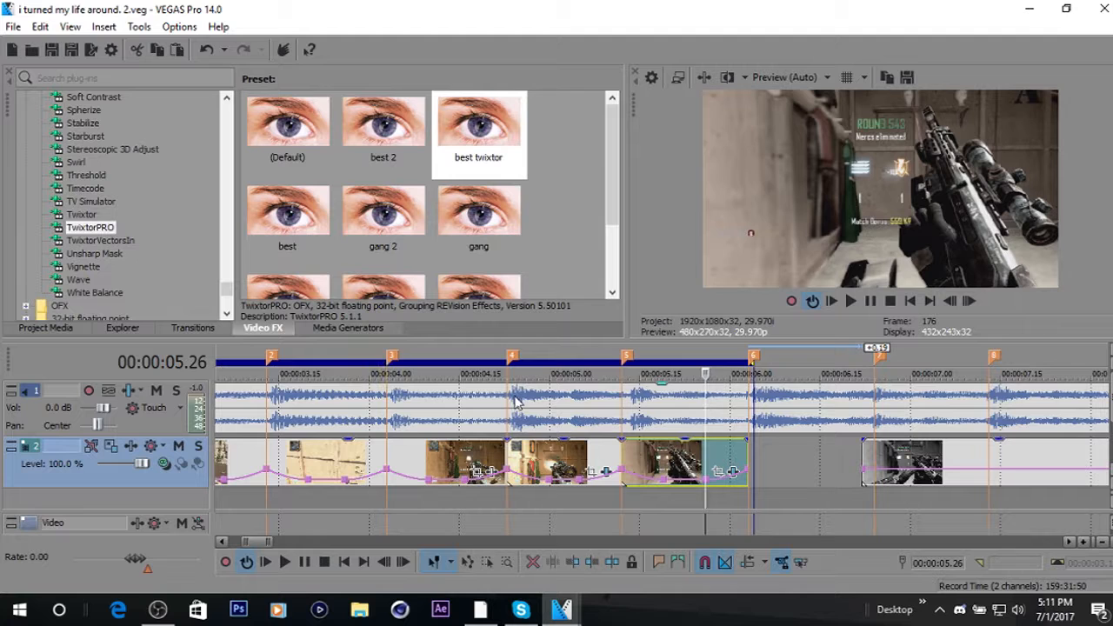
pyautogui.moveTo(622, 456); pyautogui.dragTo(703, 454)
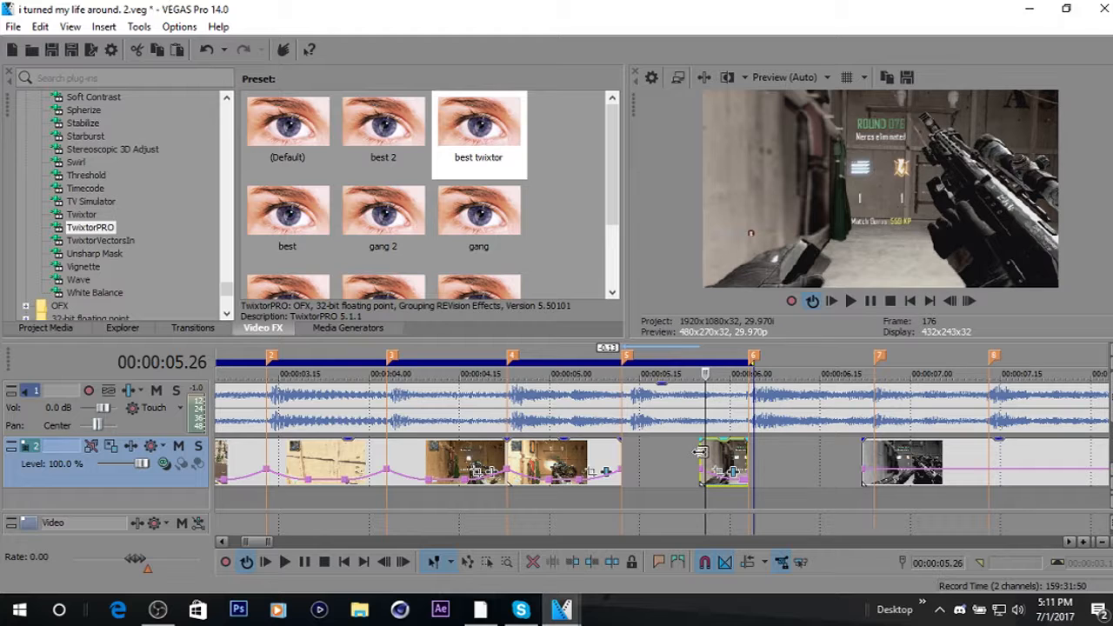
pyautogui.moveTo(744, 453)
pyautogui.mouseDown()
pyautogui.moveTo(665, 452)
pyautogui.moveTo(748, 452)
pyautogui.mouseUp()
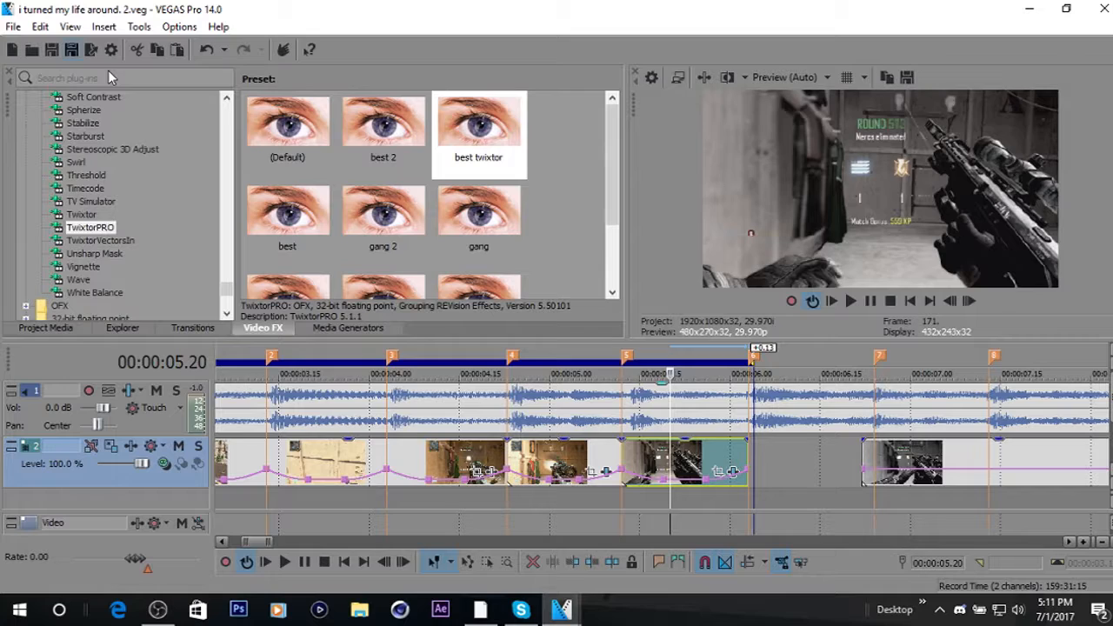
pyautogui.click(869, 301)
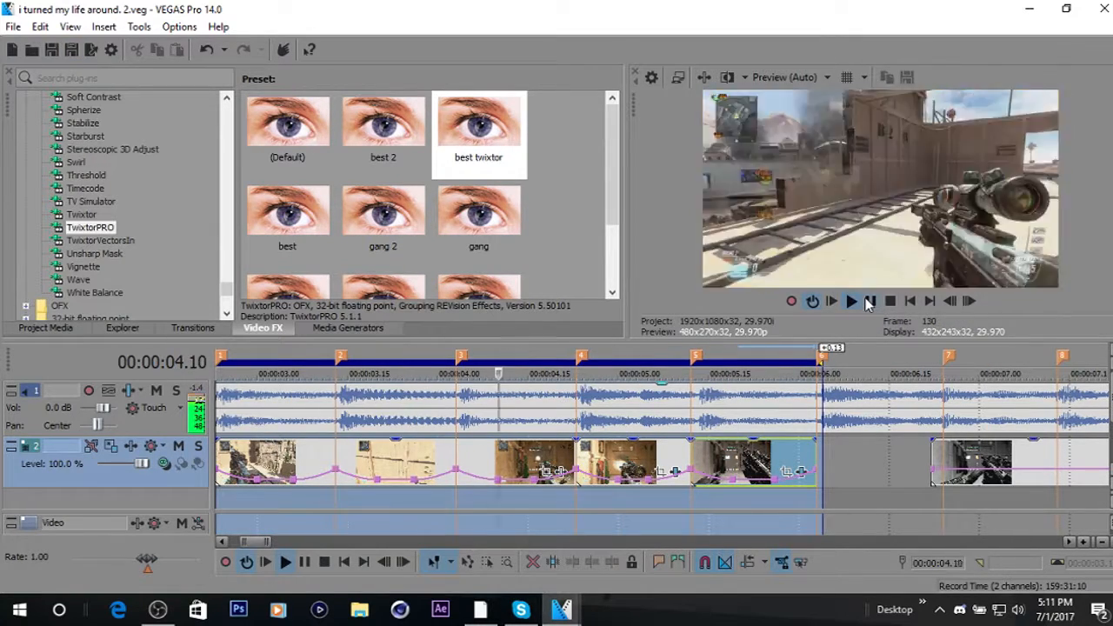
pyautogui.click(869, 300)
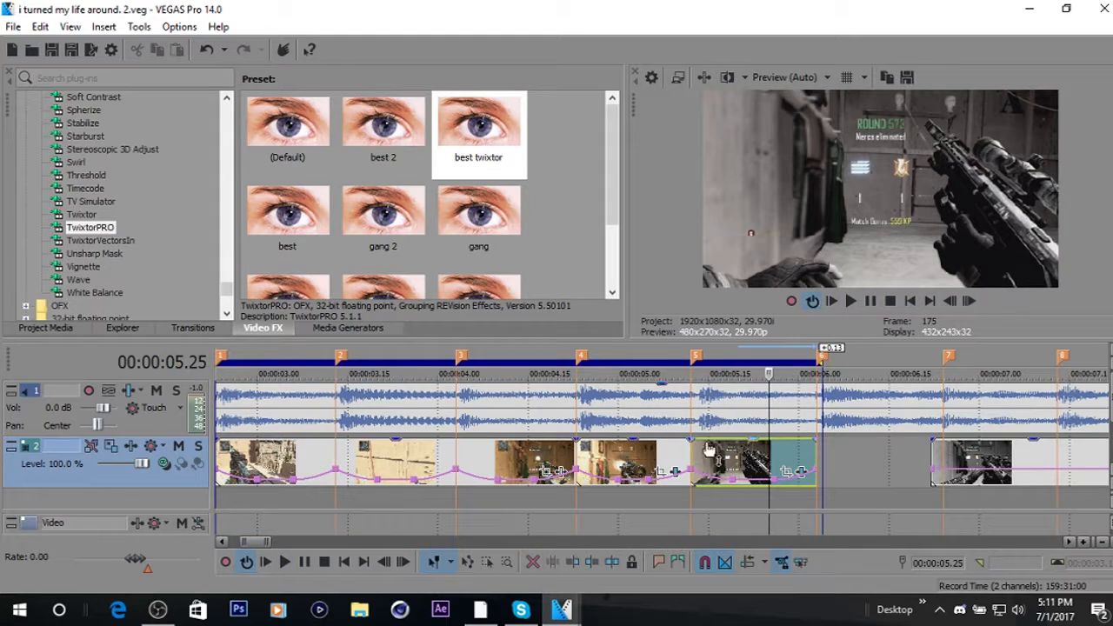
# Adjust the velocity envelope of the marker 4 clip just before marker 5.
pyautogui.rightClick(686, 481)
pyautogui.click(749, 356)
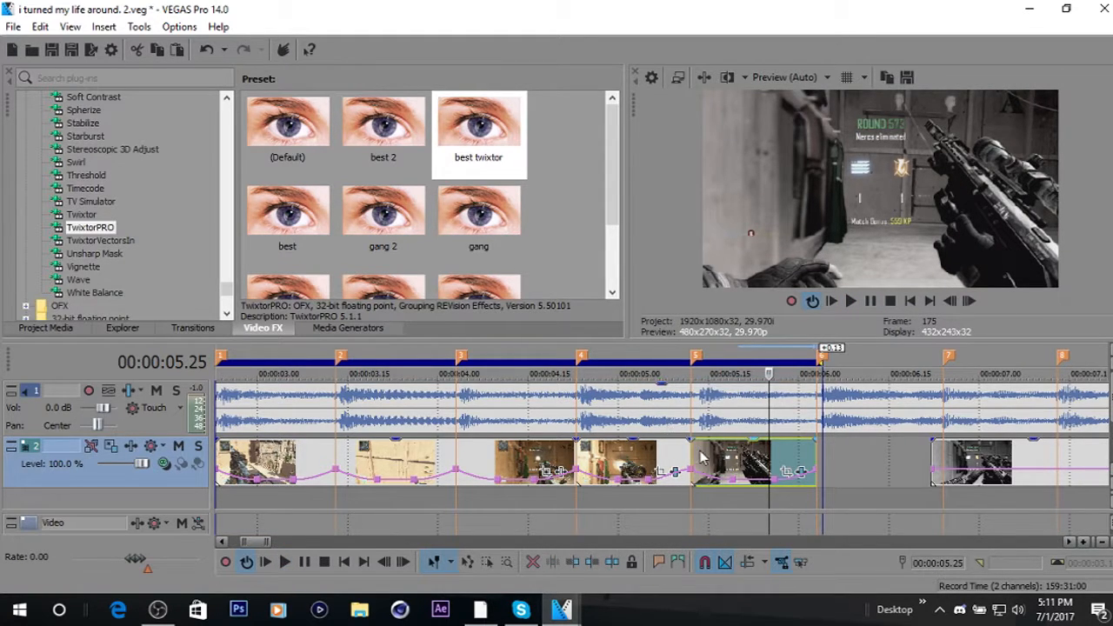
# Build a RAM preview of the region between markers 1 and 6 and play it back.
pyautogui.hotkey('shift', 'b')
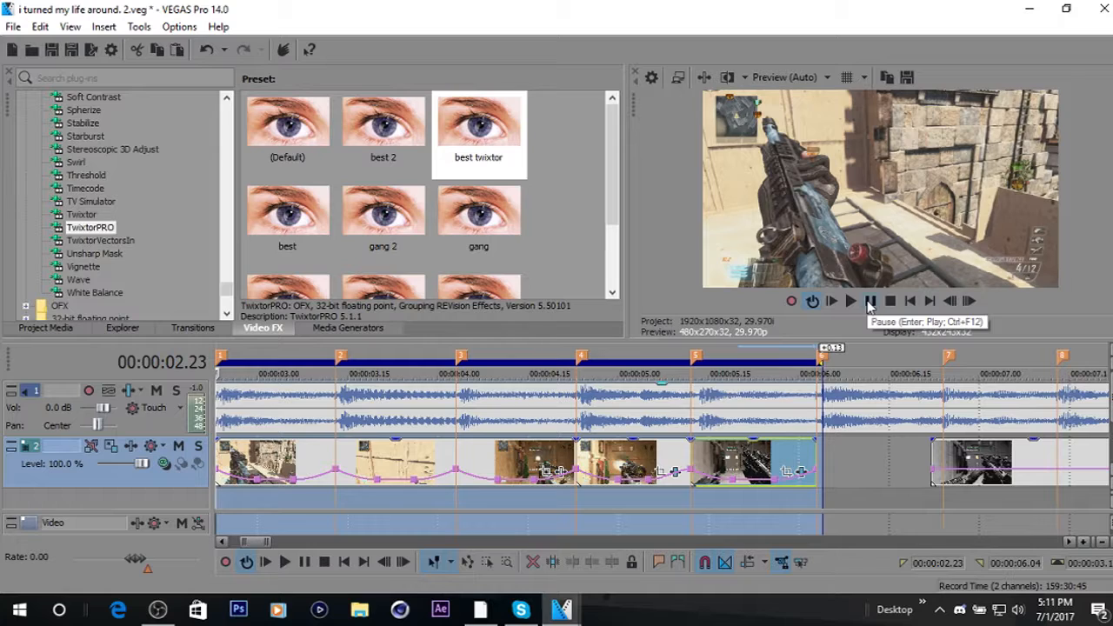
pyautogui.click(869, 301)
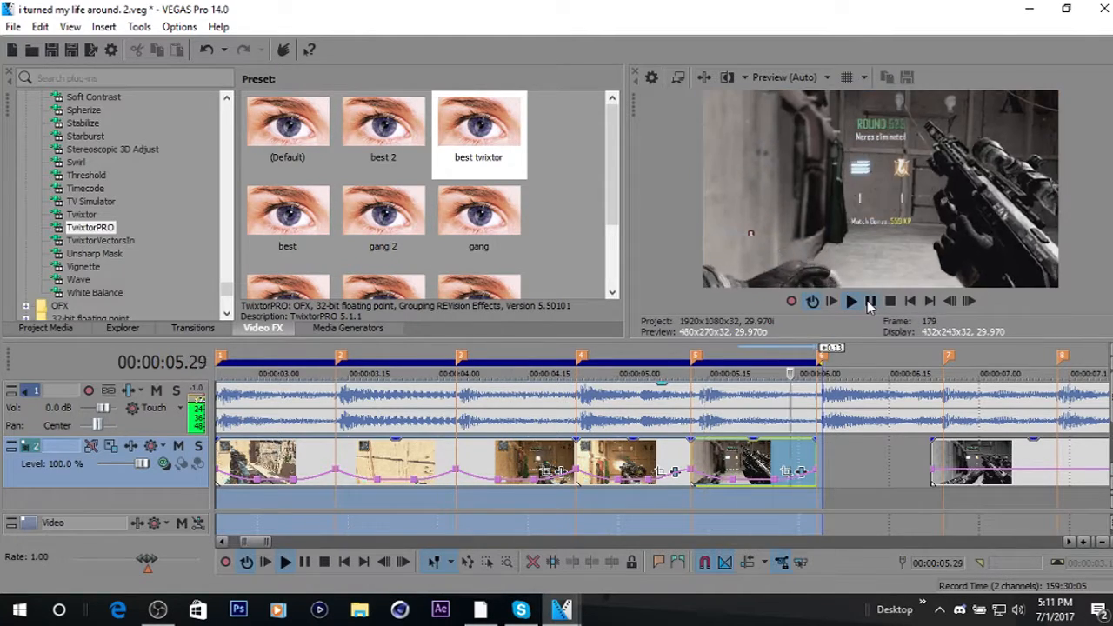
pyautogui.click(869, 301)
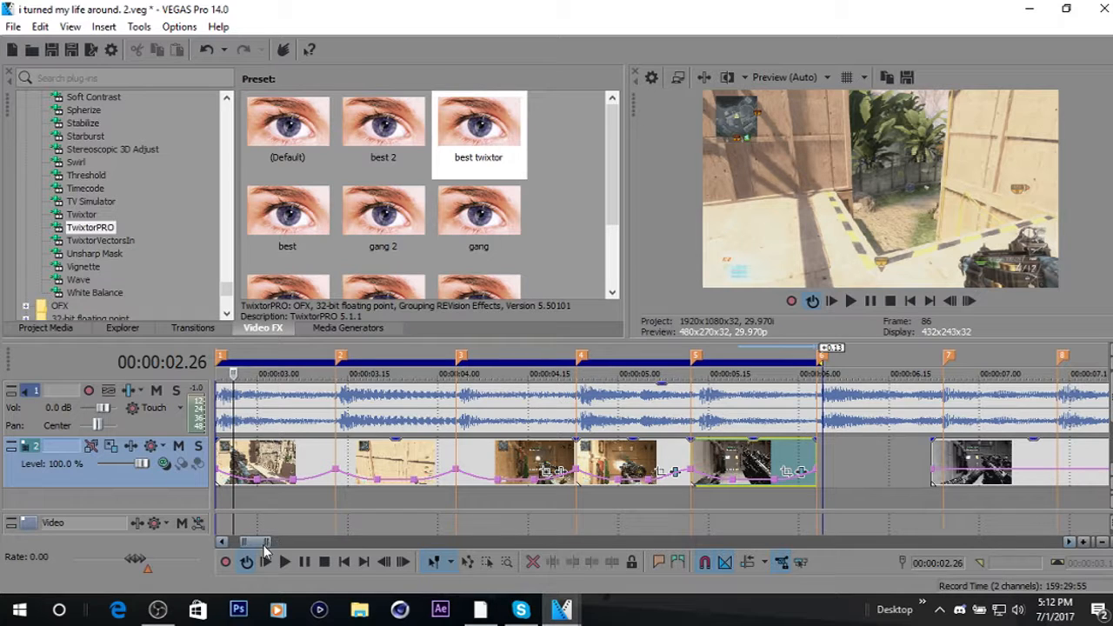
# Move the start of the remaining clip to just before marker 11 and set its first velocity point to normal velocity.
pyautogui.moveTo(260, 543); pyautogui.dragTo(289, 541)
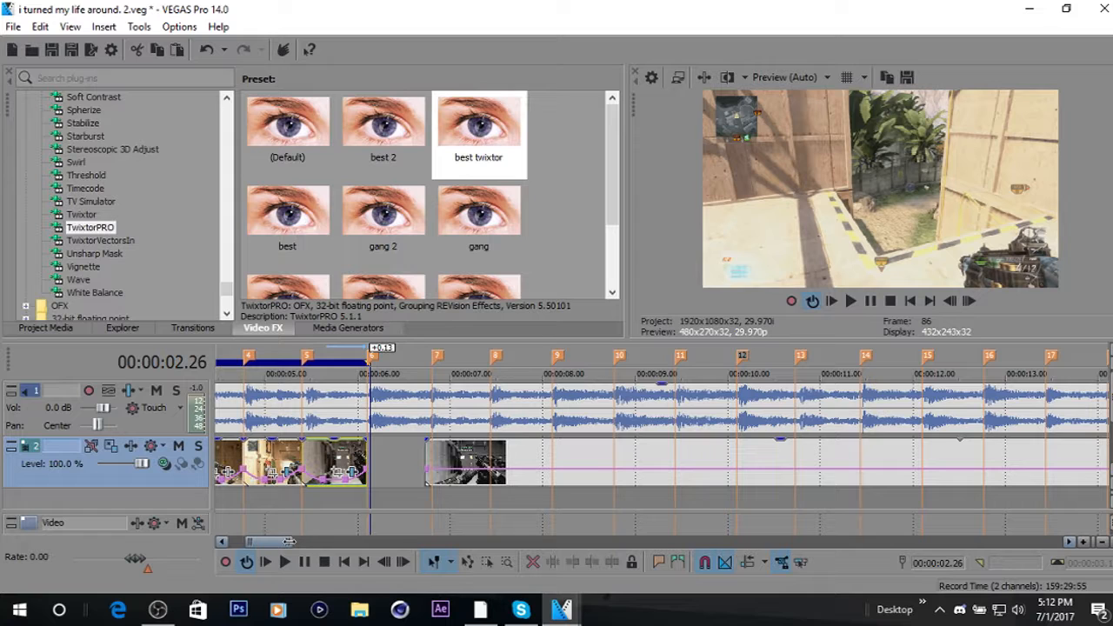
pyautogui.moveTo(430, 452); pyautogui.dragTo(664, 452)
pyautogui.rightClick(663, 468)
pyautogui.click(711, 173)
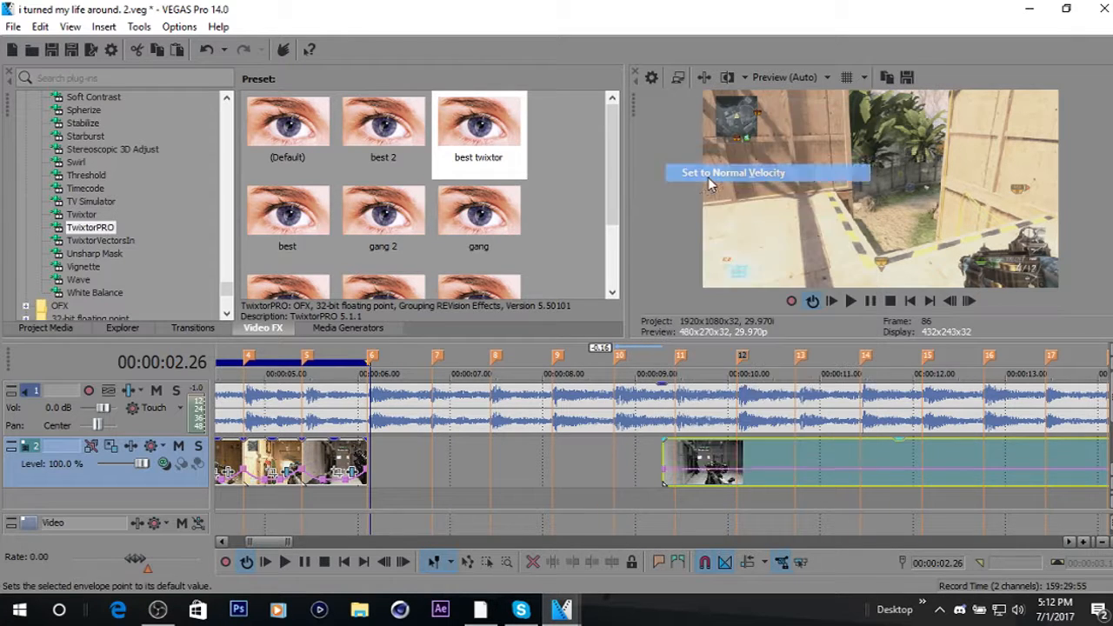
# Bring the round ending killcam footage back to start at marker 6 and split it at marker 10.
pyautogui.moveTo(665, 448)
pyautogui.mouseDown()
pyautogui.moveTo(1104, 459)
pyautogui.moveTo(442, 487)
pyautogui.moveTo(239, 484)
pyautogui.moveTo(141, 466)
pyautogui.moveTo(299, 471)
pyautogui.moveTo(497, 454)
pyautogui.mouseUp()
pyautogui.click(516, 454)
pyautogui.click(587, 452)
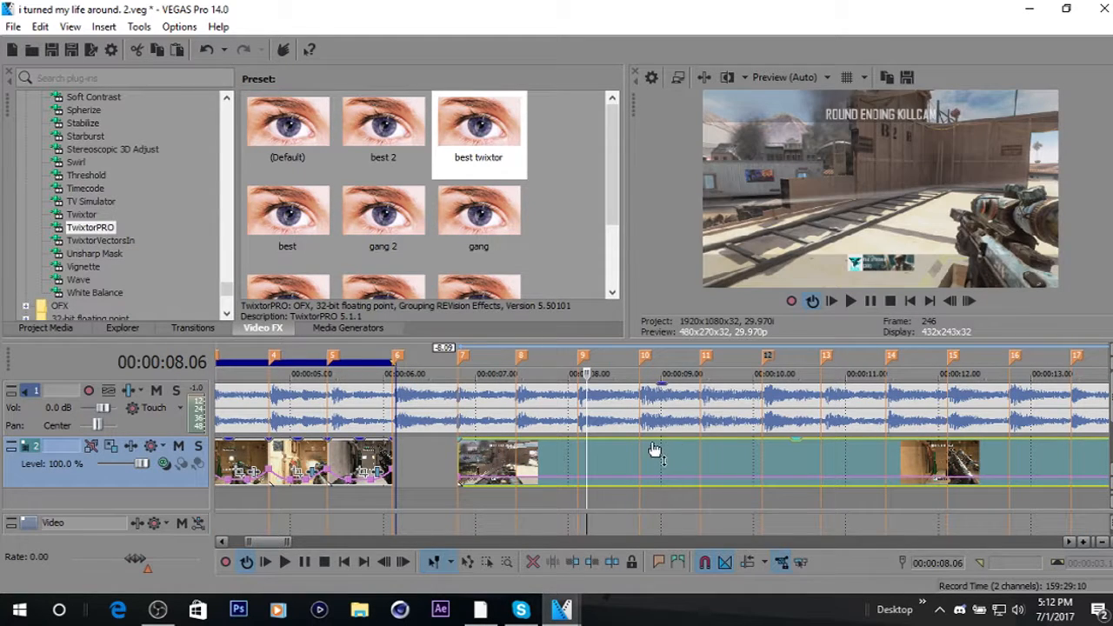
pyautogui.click(644, 452)
pyautogui.moveTo(659, 457); pyautogui.dragTo(601, 448)
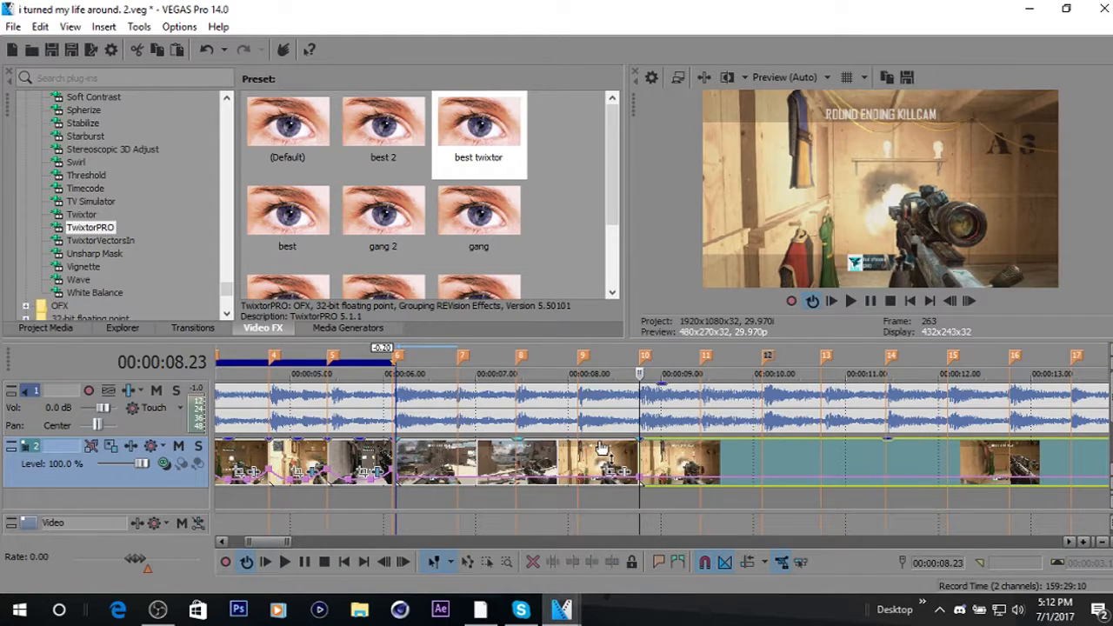
# Split the killcam clip at marker 7 and delete the piece between markers 6 and 7.
pyautogui.click(461, 470)
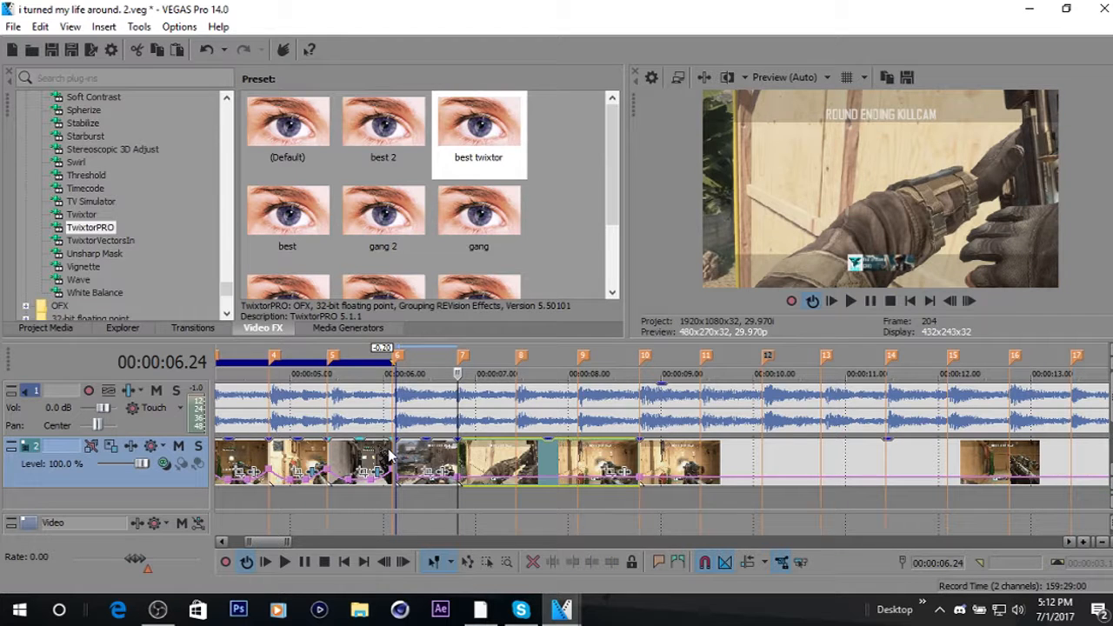
pyautogui.rightClick(429, 461)
pyautogui.click(509, 245)
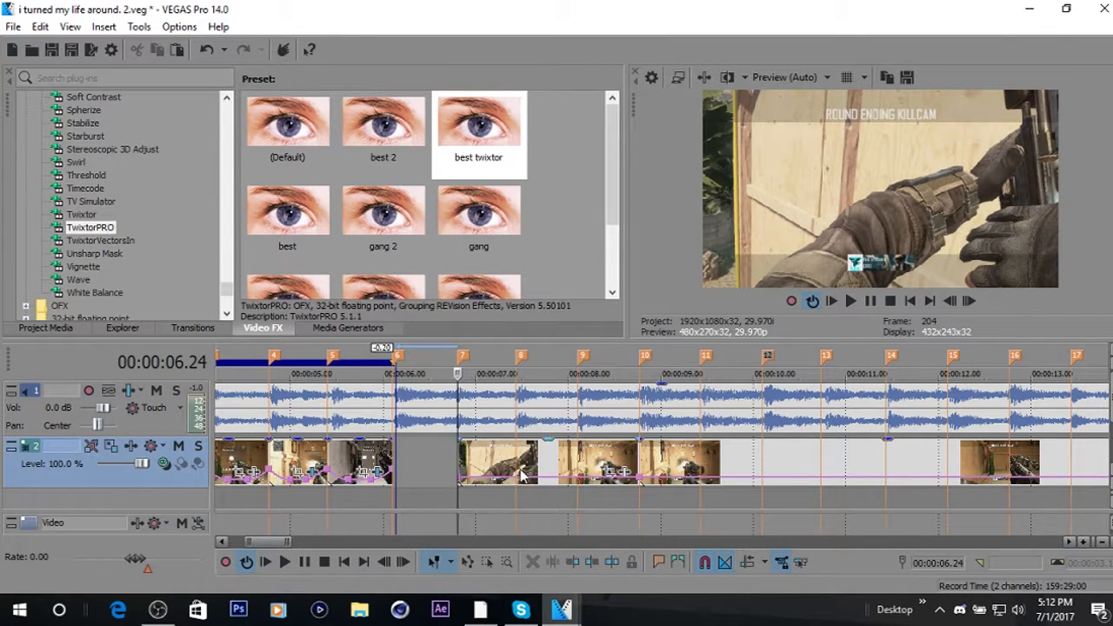
# Split the remaining killcam clip at marker 8.
pyautogui.click(516, 469)
pyautogui.press('s')
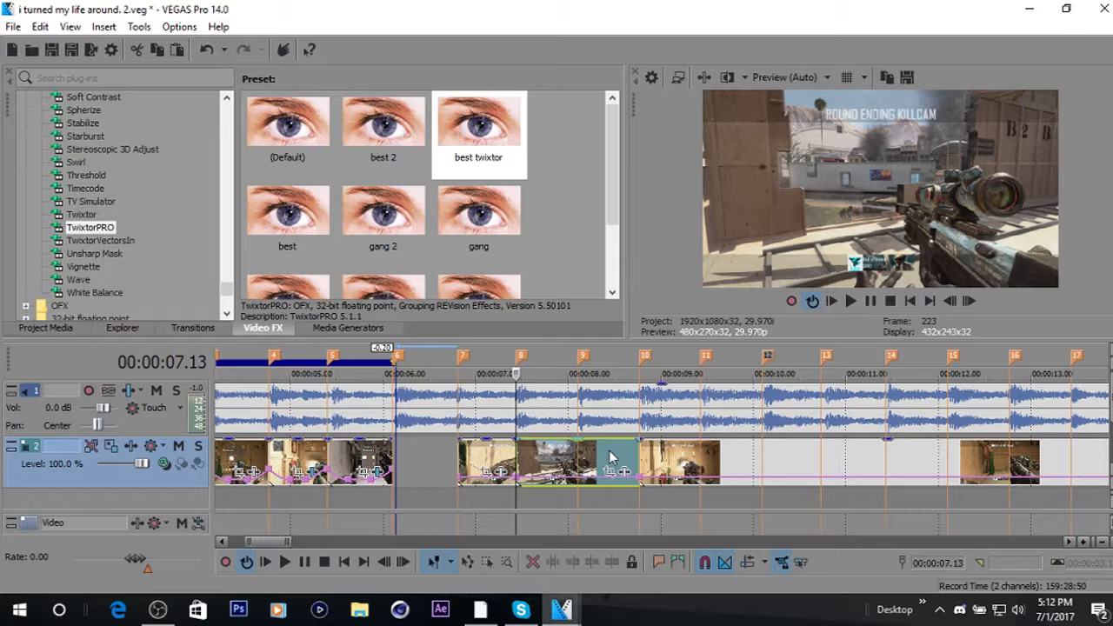
# Split the killcam clip at markers 9 and 11 and delete the footage after marker 11.
pyautogui.click(577, 455)
pyautogui.press('s')
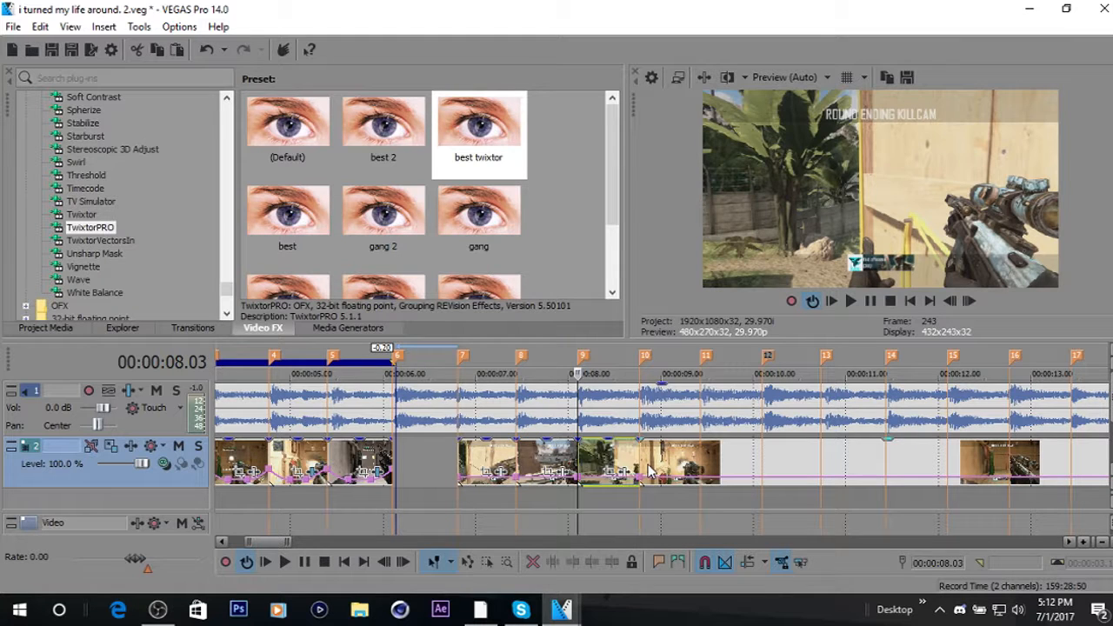
pyautogui.click(702, 466)
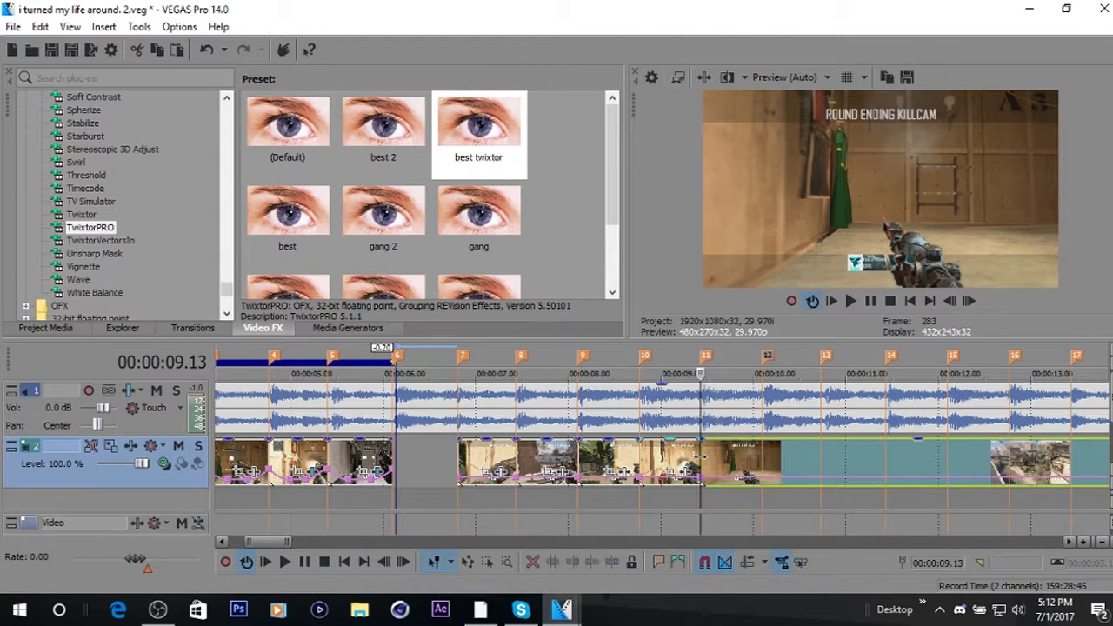
pyautogui.rightClick(740, 465)
pyautogui.click(768, 245)
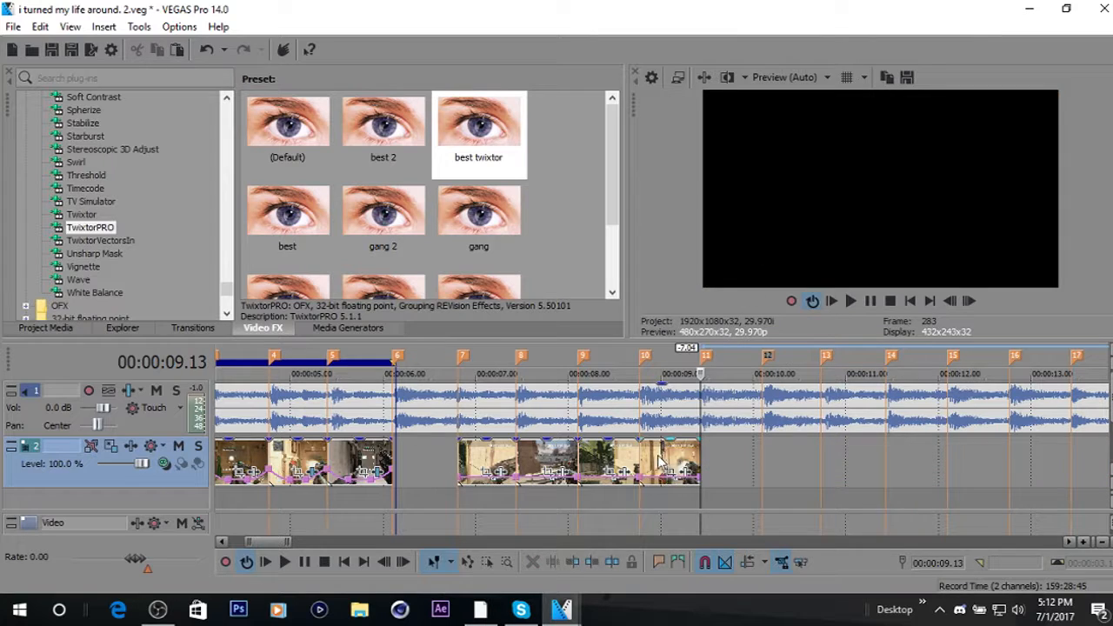
# Confirm the Disable resample option in the properties of the clip between markers 10 and 11, and save the project.
pyautogui.click(656, 455)
pyautogui.rightClick(656, 457)
pyautogui.click(696, 582)
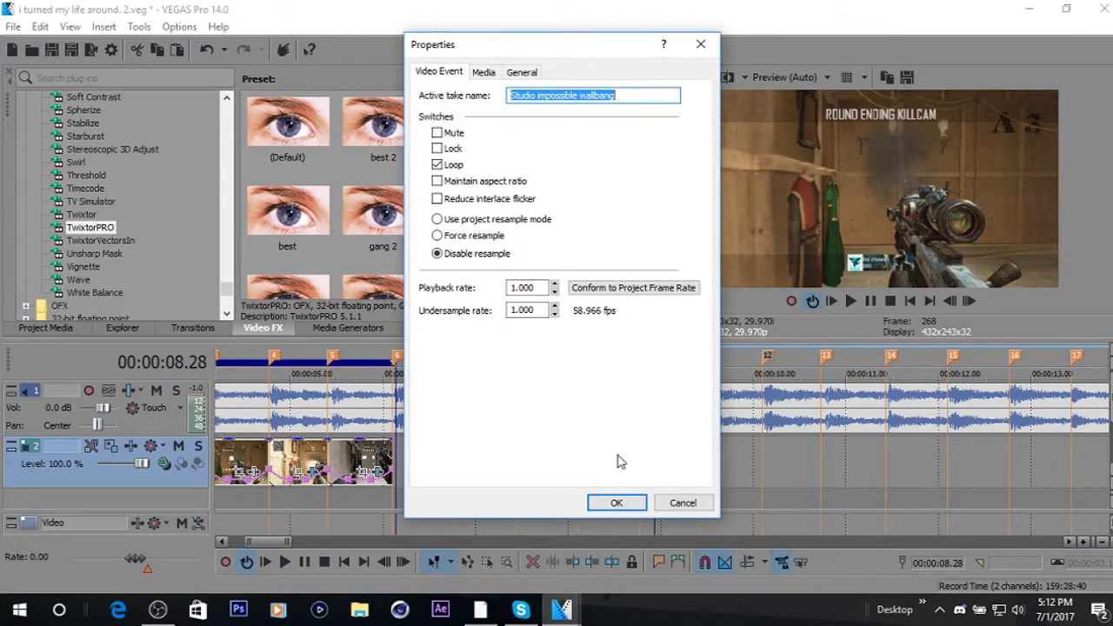
pyautogui.click(629, 503)
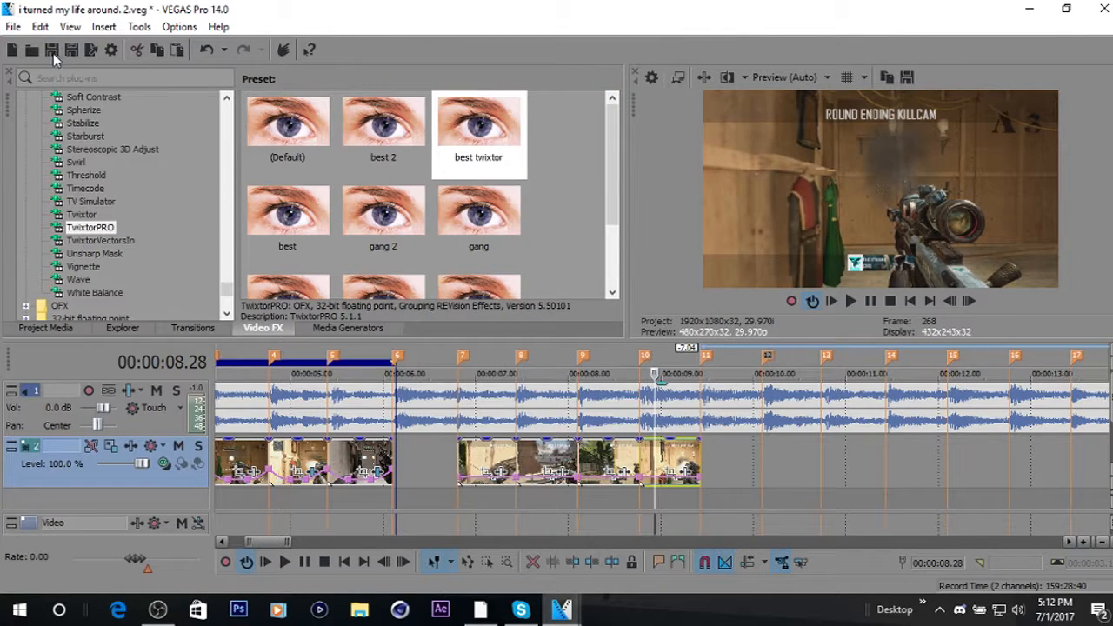
# Add a velocity point at 00:00:07.02 on the killcam clip that starts at marker 7.
pyautogui.click(458, 477)
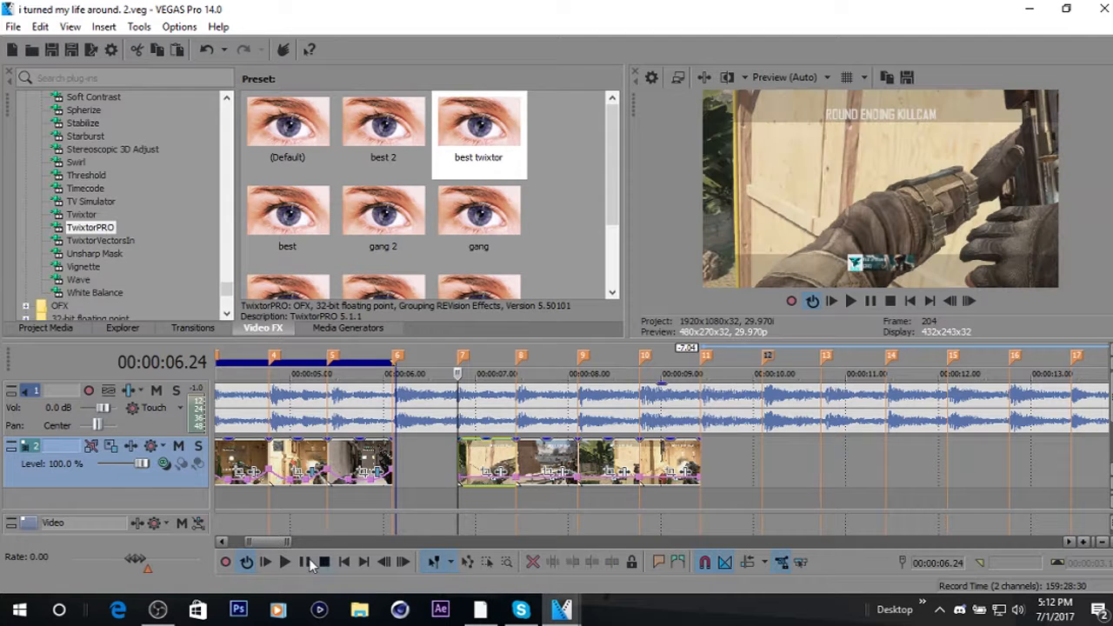
pyautogui.moveTo(288, 541); pyautogui.dragTo(266, 545)
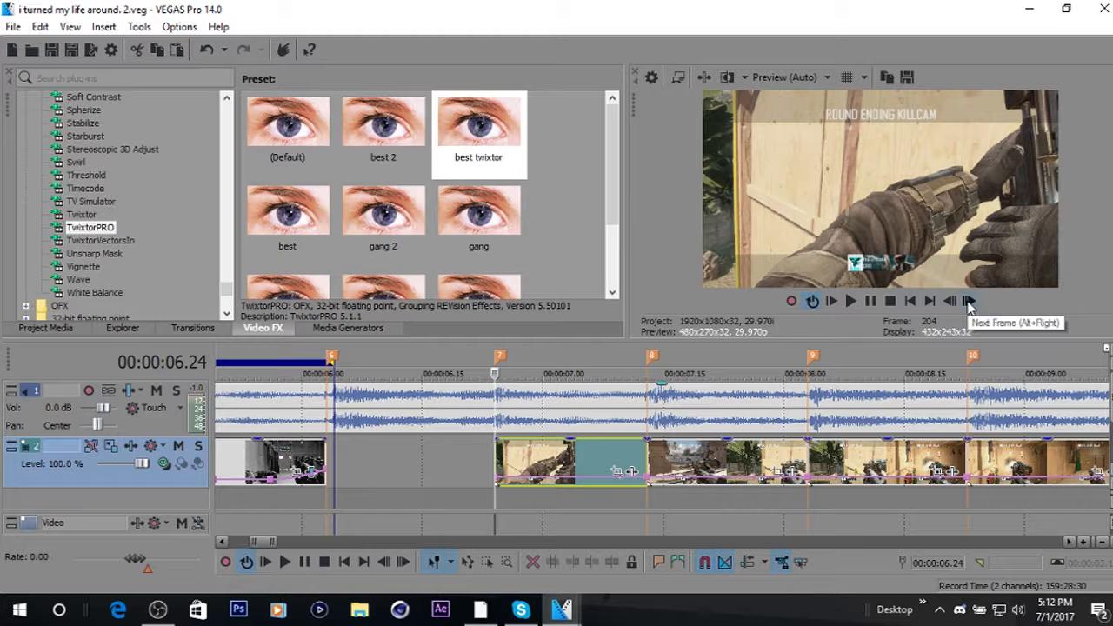
pyautogui.moveTo(254, 541)
pyautogui.mouseDown()
pyautogui.moveTo(236, 541)
pyautogui.moveTo(251, 541)
pyautogui.mouseUp()
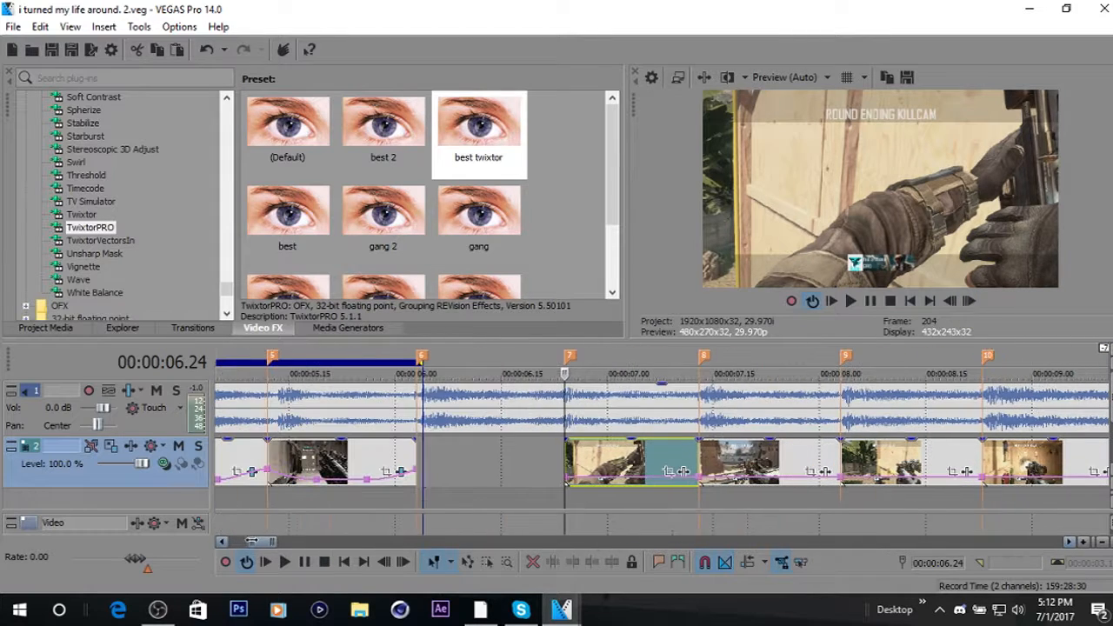
pyautogui.click(970, 300)
pyautogui.click(970, 300)
pyautogui.click(970, 300)
pyautogui.click(970, 300)
pyautogui.click(970, 300)
pyautogui.click(970, 300)
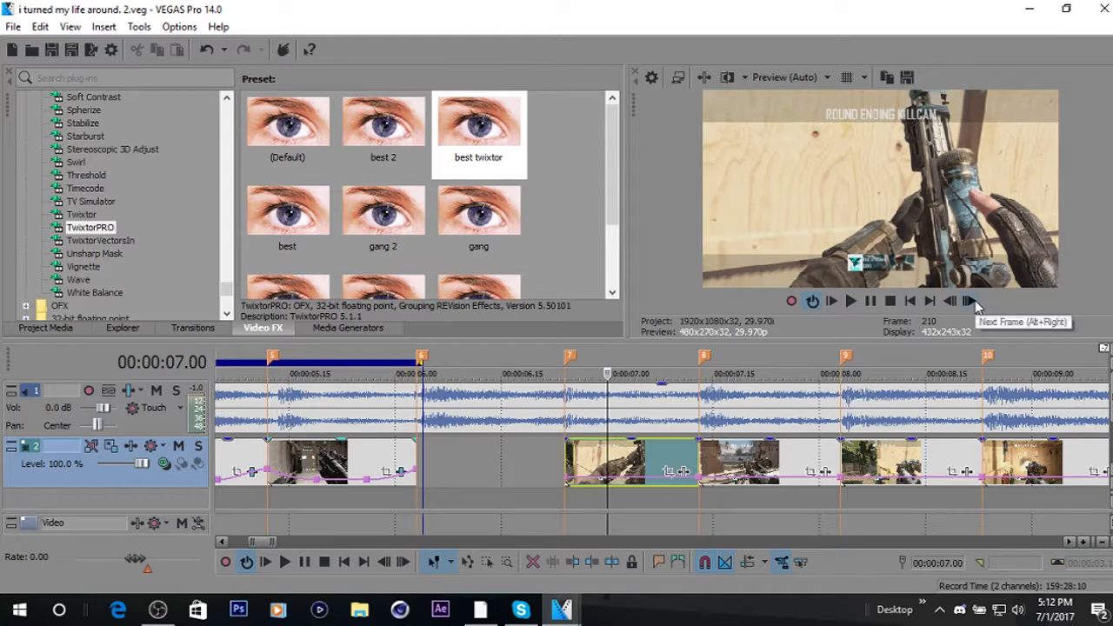
pyautogui.click(975, 300)
pyautogui.doubleClick(617, 477)
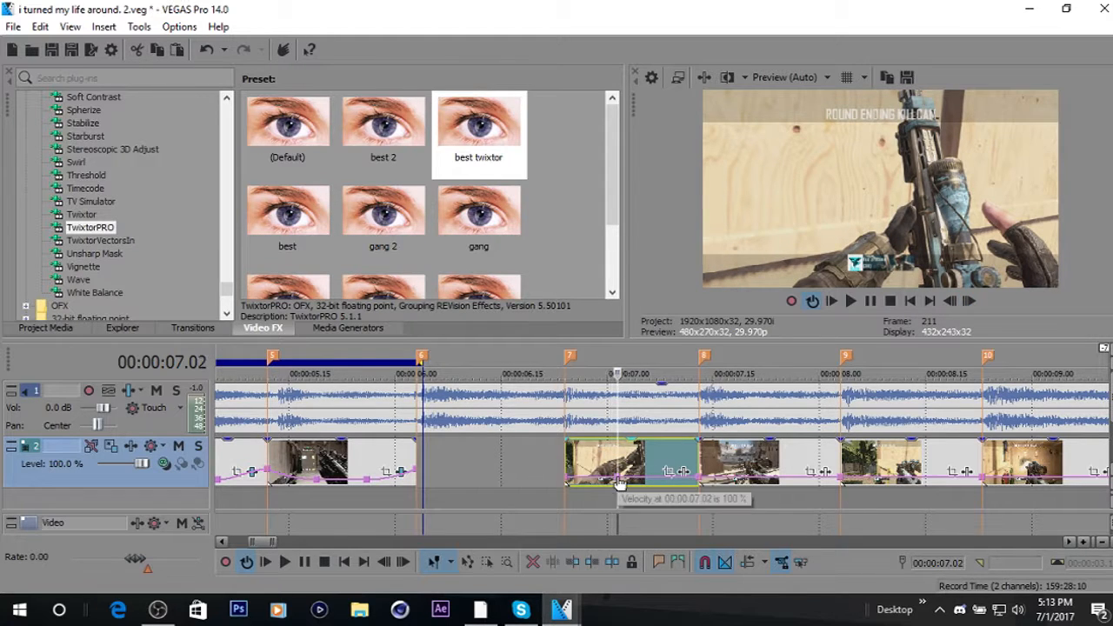
# Shift the new velocity point to 00:00:07.01, seven frames after marker 7, and set it to 50% forward velocity.
pyautogui.click(566, 452)
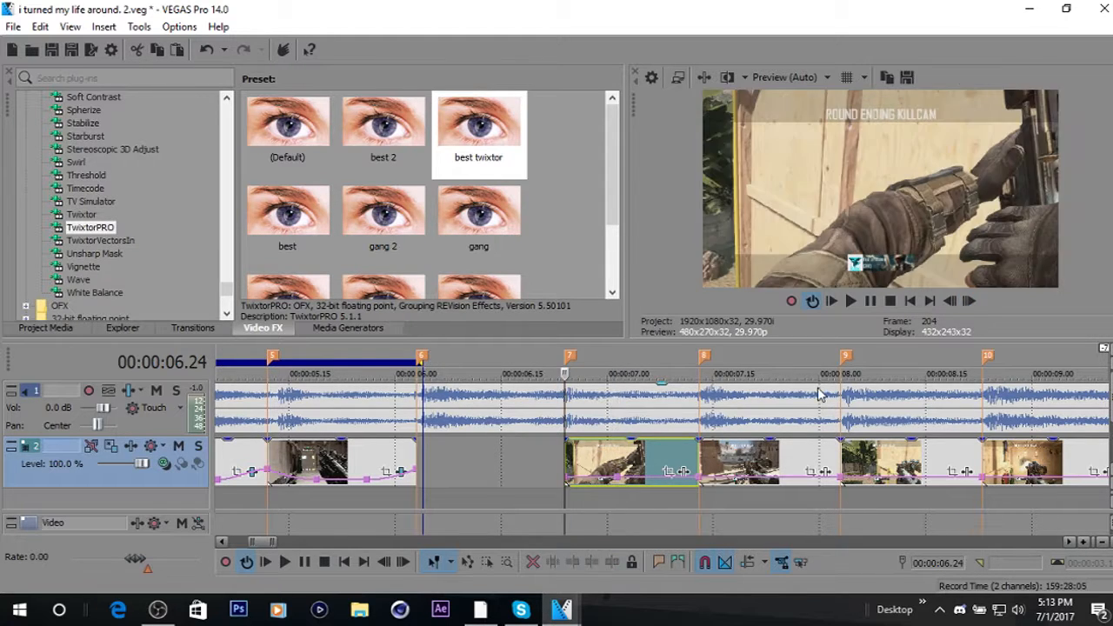
pyautogui.click(973, 300)
pyautogui.click(972, 301)
pyautogui.click(973, 300)
pyautogui.click(972, 300)
pyautogui.click(973, 300)
pyautogui.click(973, 300)
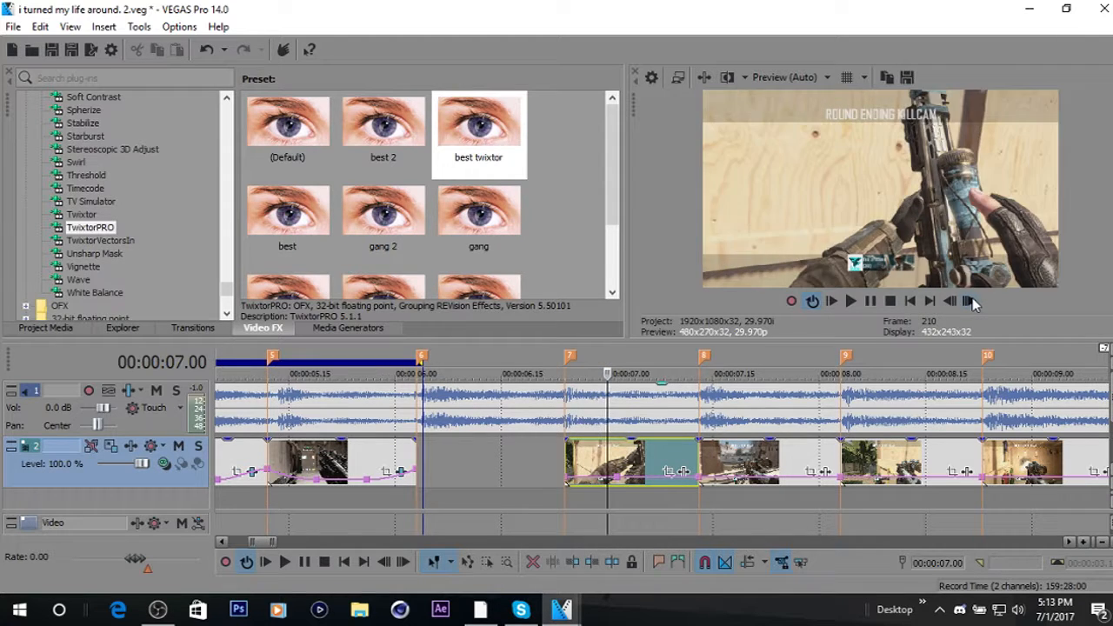
pyautogui.click(972, 300)
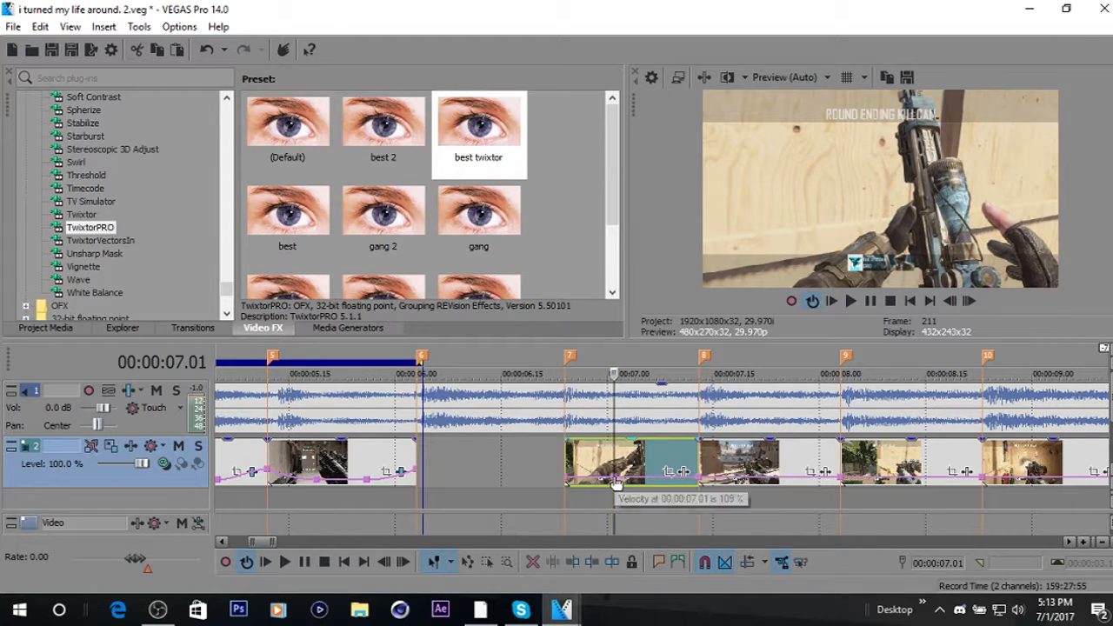
pyautogui.rightClick(618, 483)
pyautogui.click(716, 205)
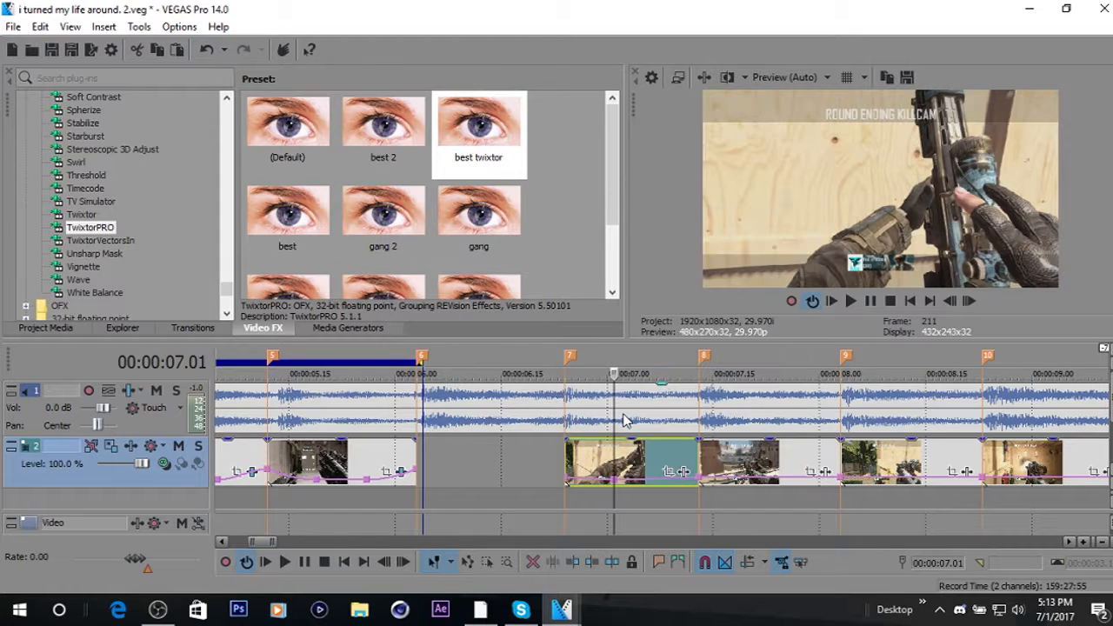
# Set the velocity at the start of the marker 7 clip to 300% forward and give its first segment a Slow Fade.
pyautogui.rightClick(570, 484)
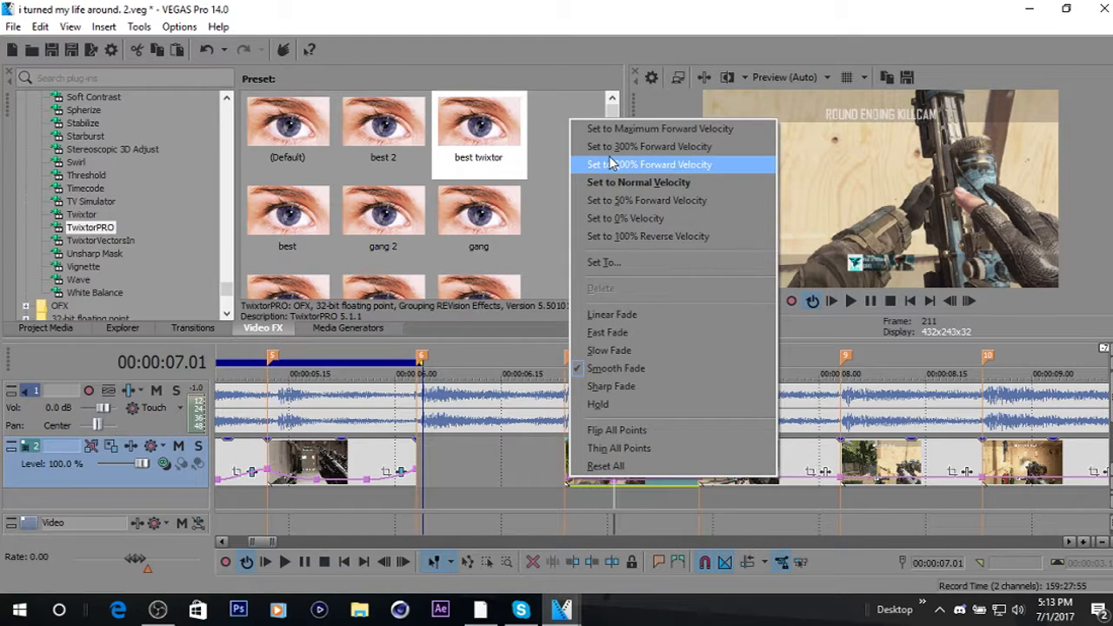
pyautogui.click(613, 146)
pyautogui.rightClick(589, 469)
pyautogui.rightClick(583, 479)
pyautogui.rightClick(576, 477)
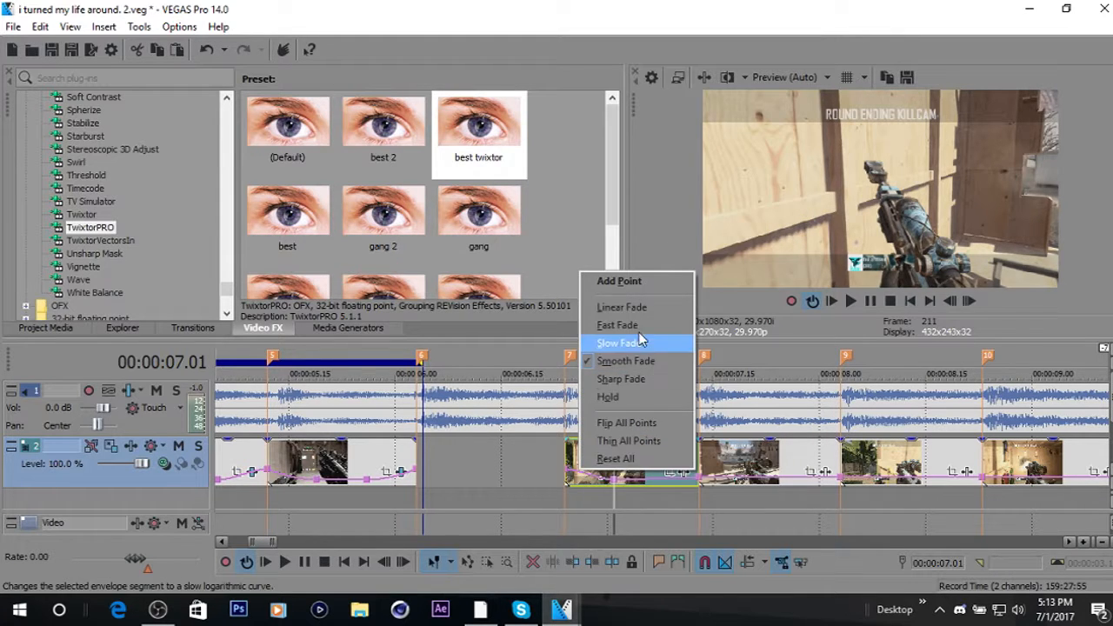
pyautogui.click(640, 340)
# Add a velocity point at 00:00:07.06, seven frames before marker 8, and set it to 50% forward velocity.
pyautogui.click(696, 468)
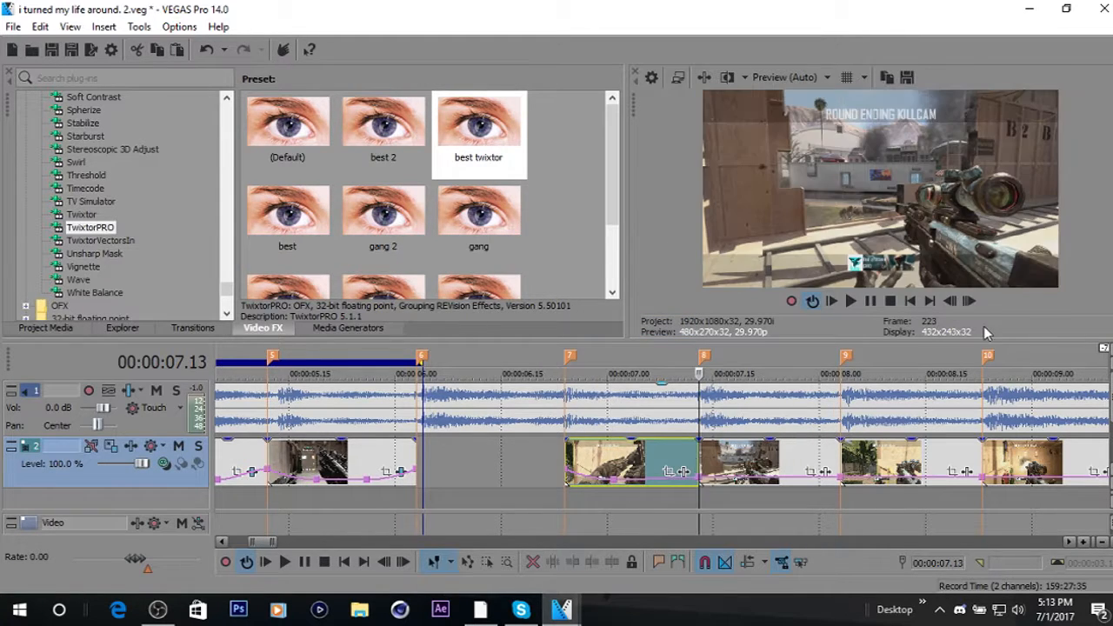
pyautogui.click(952, 302)
pyautogui.click(952, 301)
pyautogui.click(952, 302)
pyautogui.click(951, 302)
pyautogui.click(951, 302)
pyautogui.click(952, 302)
pyautogui.click(952, 302)
pyautogui.click(952, 302)
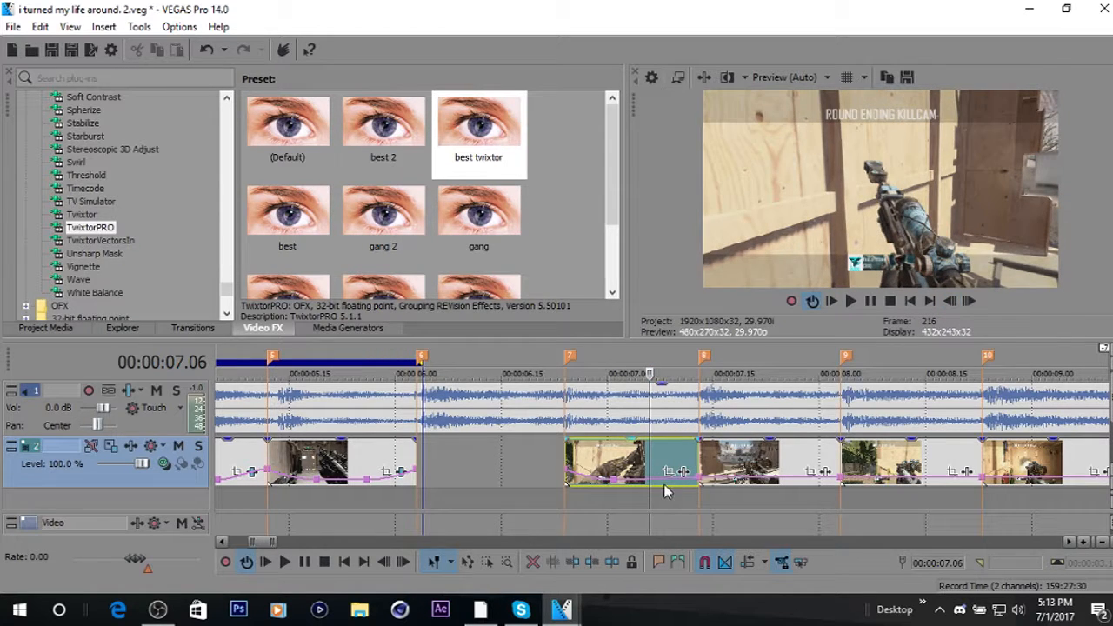
pyautogui.rightClick(659, 487)
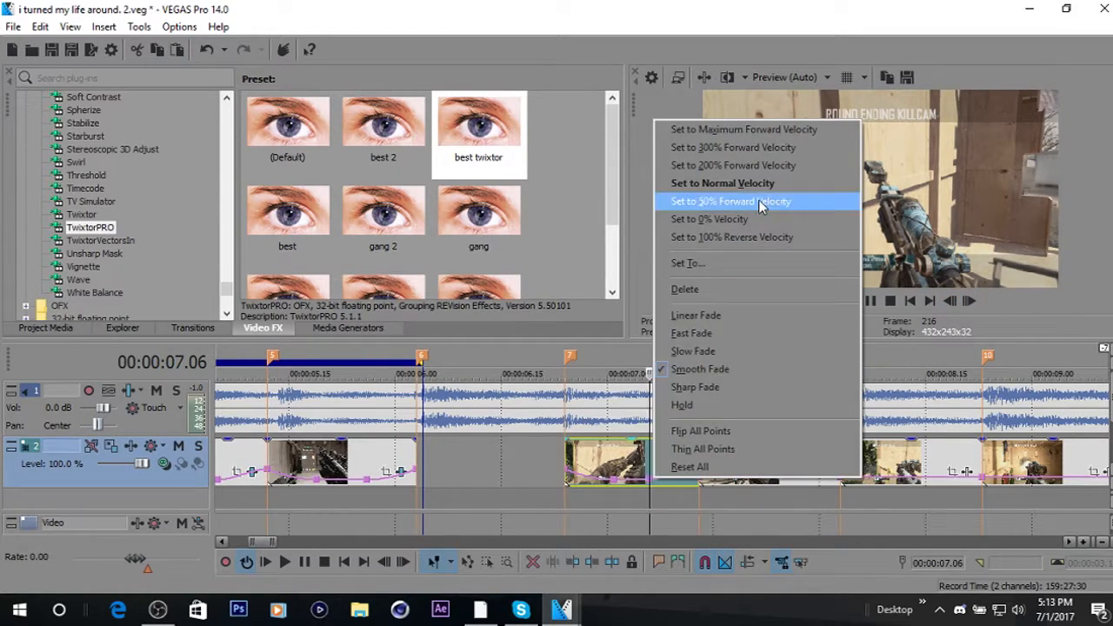
pyautogui.click(745, 206)
# Set the velocity point at the clip's end to 300% forward and give the last segment a Slow Fade.
pyautogui.rightClick(701, 483)
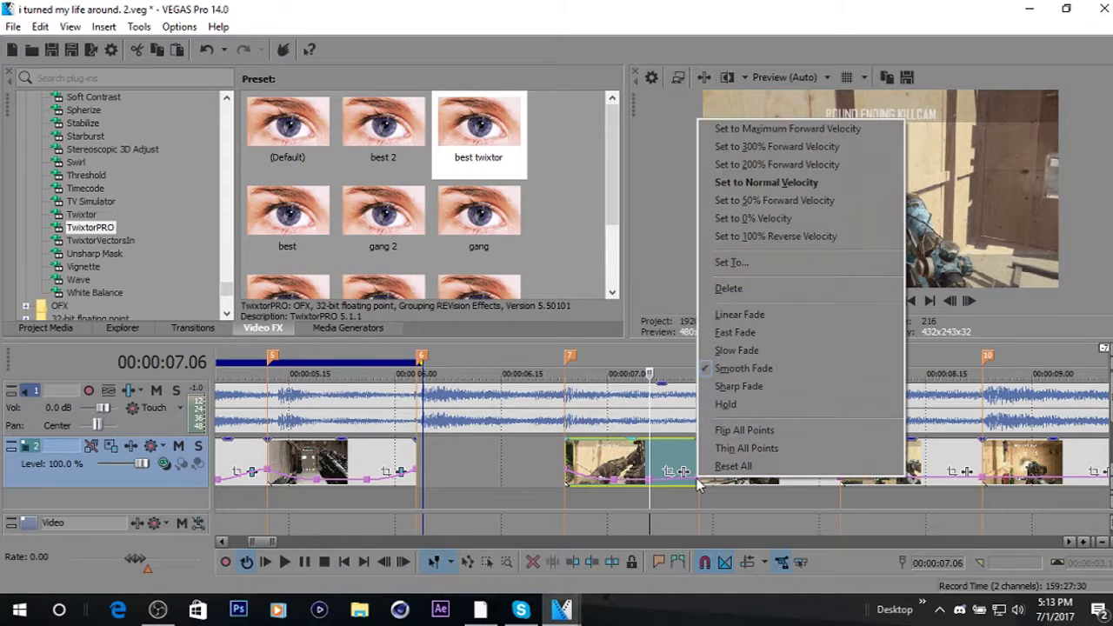
pyautogui.click(751, 148)
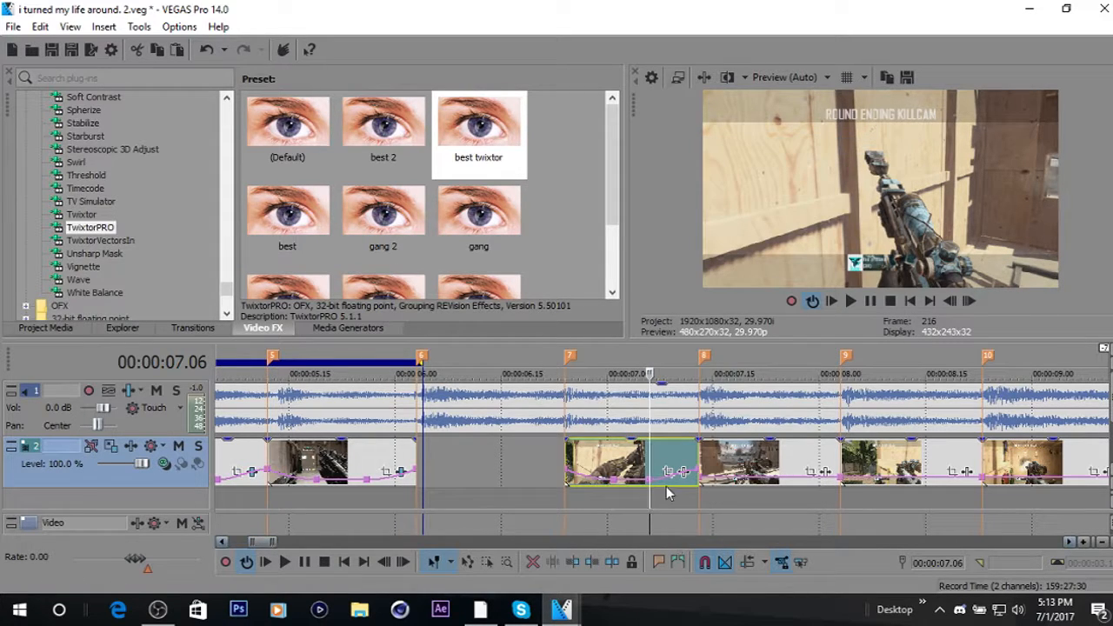
pyautogui.rightClick(669, 481)
pyautogui.click(696, 348)
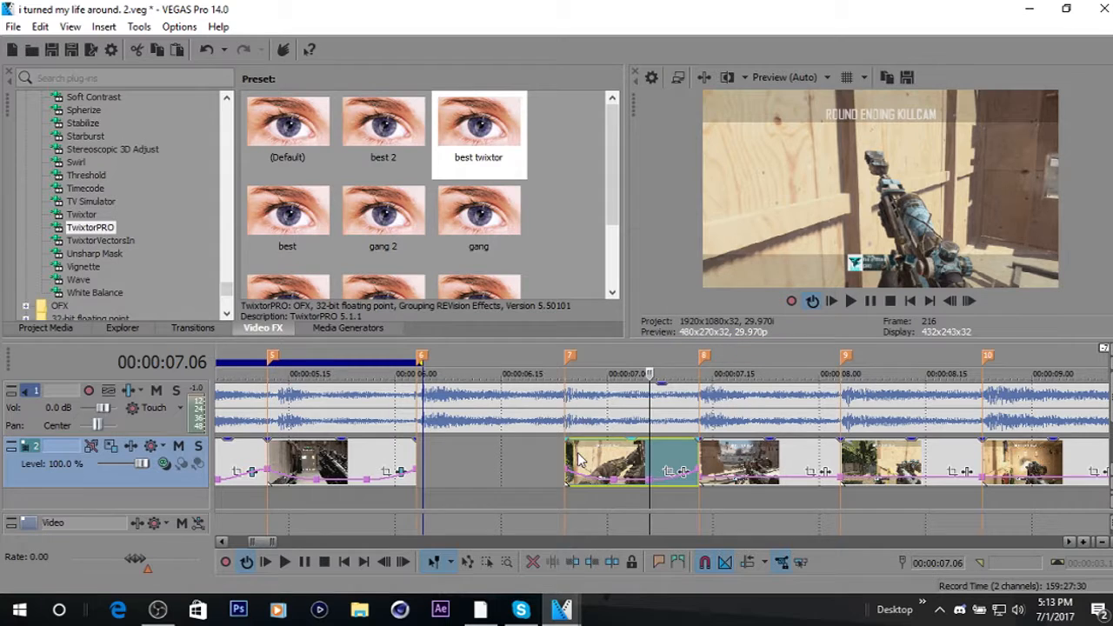
# Apply the TwixtorPRO "best twixtor" preset to the clip between markers 7 and 8.
pyautogui.click(565, 455)
pyautogui.moveTo(520, 174); pyautogui.dragTo(617, 401)
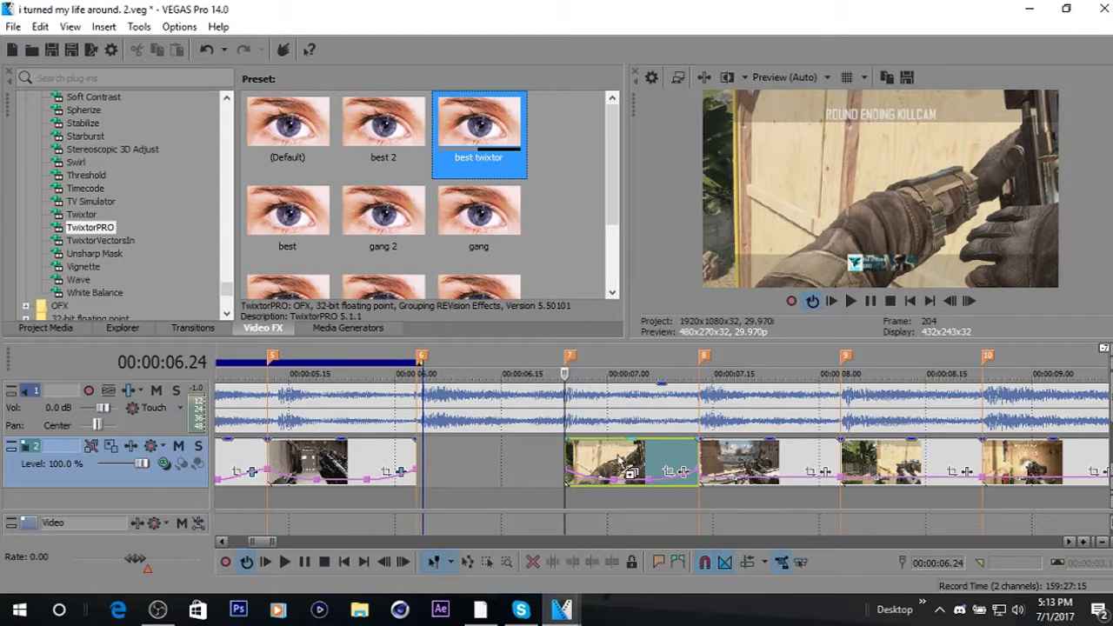
pyautogui.moveTo(620, 460); pyautogui.dragTo(625, 462)
pyautogui.moveTo(474, 28); pyautogui.dragTo(408, 14)
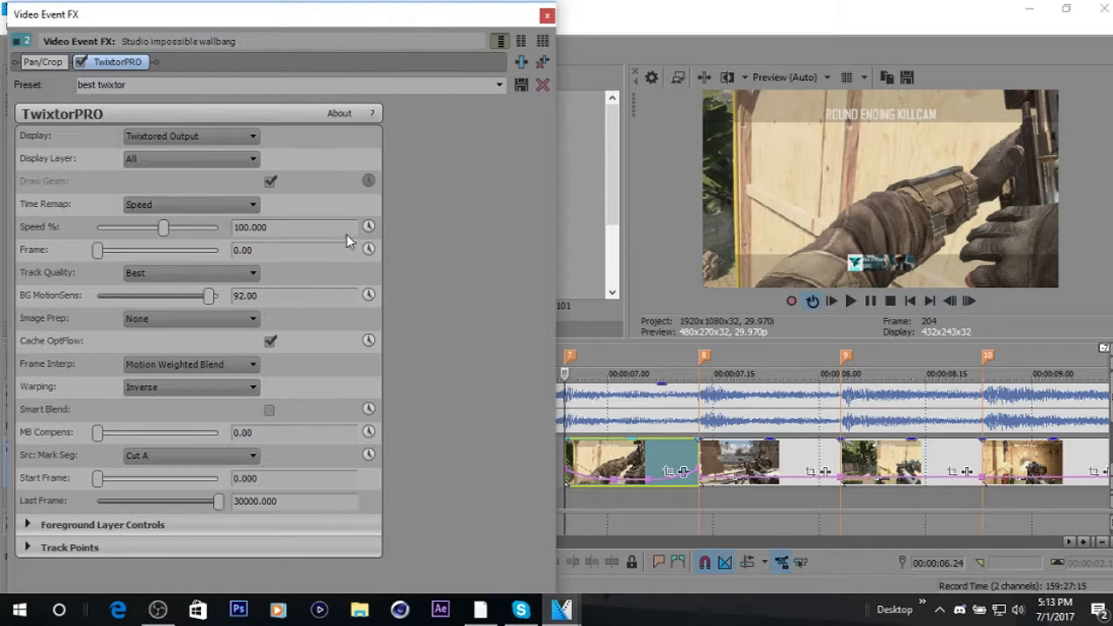
# Set the TwixtorPRO Speed % to 500 at the clip's start and enable keyframe animation for it.
pyautogui.doubleClick(258, 227)
pyautogui.write('500')
pyautogui.press('Return')
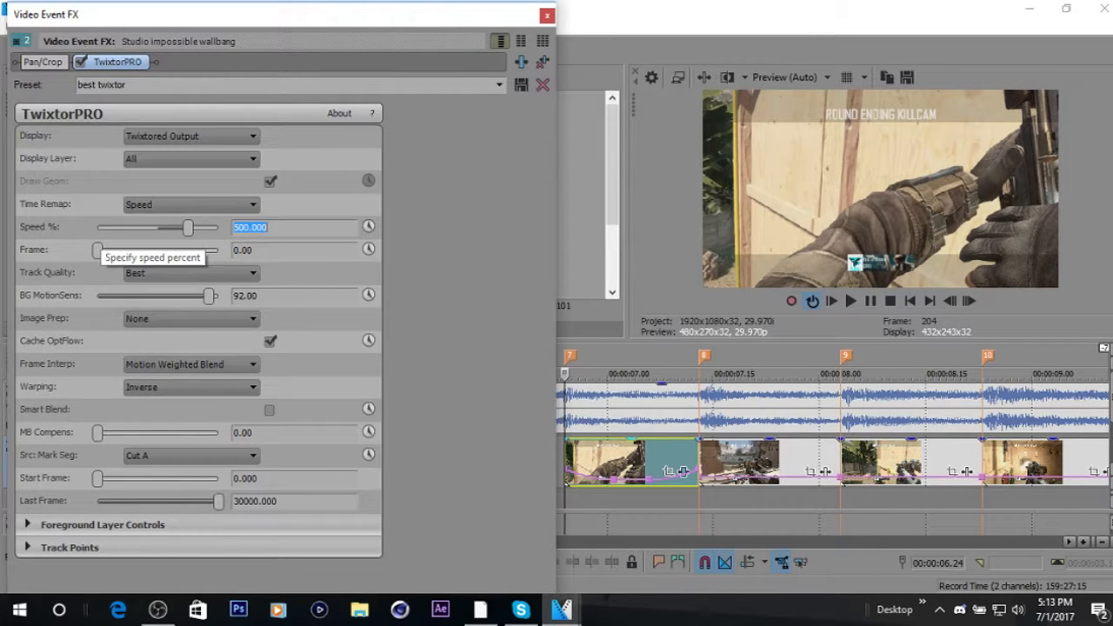
pyautogui.click(369, 226)
# Add a TwixtorPRO Speed % keyframe of 10 five frames into the clip.
pyautogui.click(971, 301)
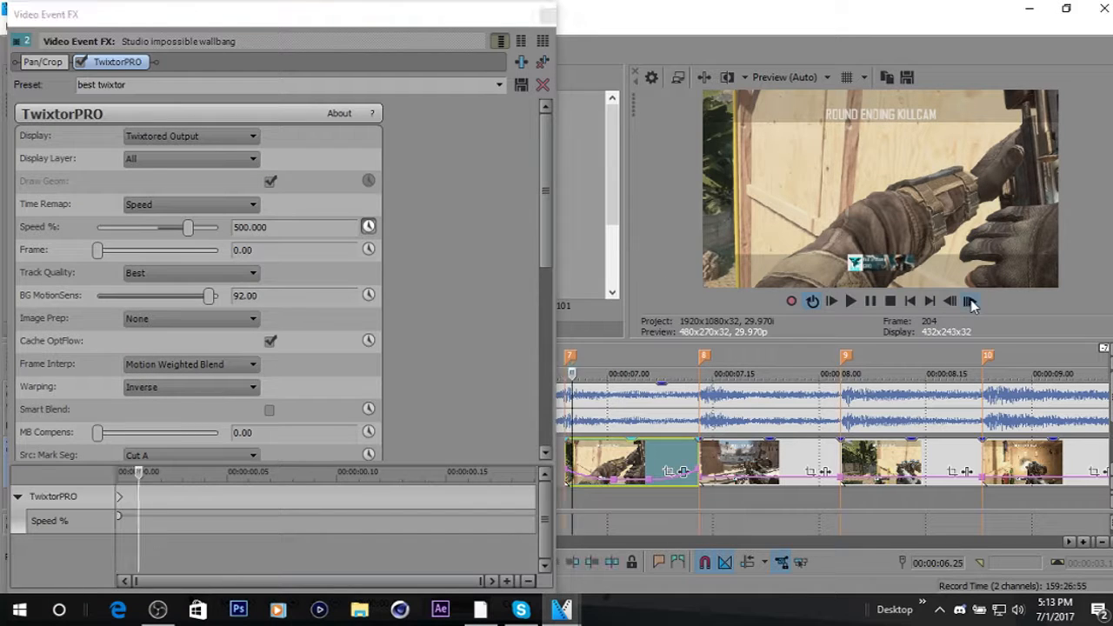
pyautogui.click(971, 301)
pyautogui.click(970, 301)
pyautogui.click(971, 301)
pyautogui.click(971, 301)
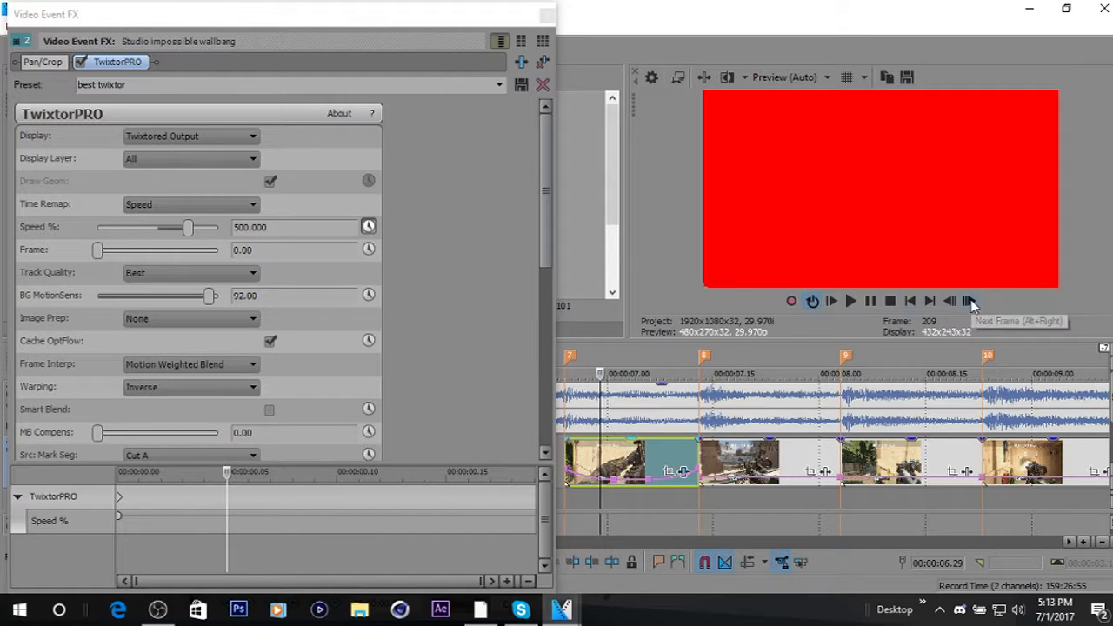
pyautogui.click(325, 242)
pyautogui.press('BackSpace')
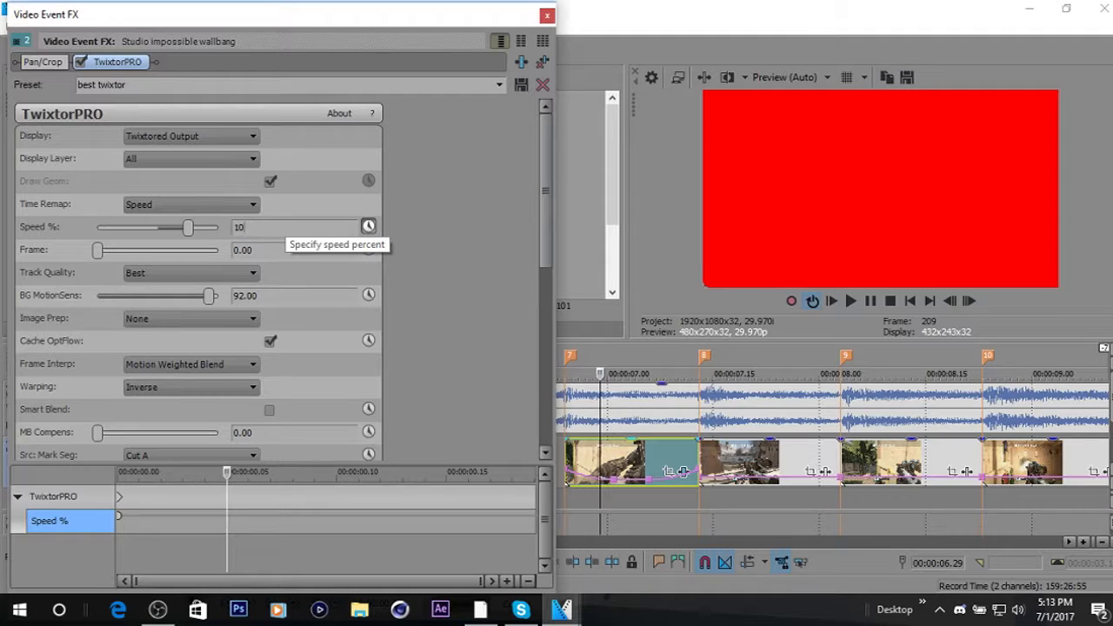
pyautogui.press('Return')
# Add a second TwixtorPRO speed keyframe of 10 at 00:00:00.14, about five frames before the clip's end.
pyautogui.click(698, 465)
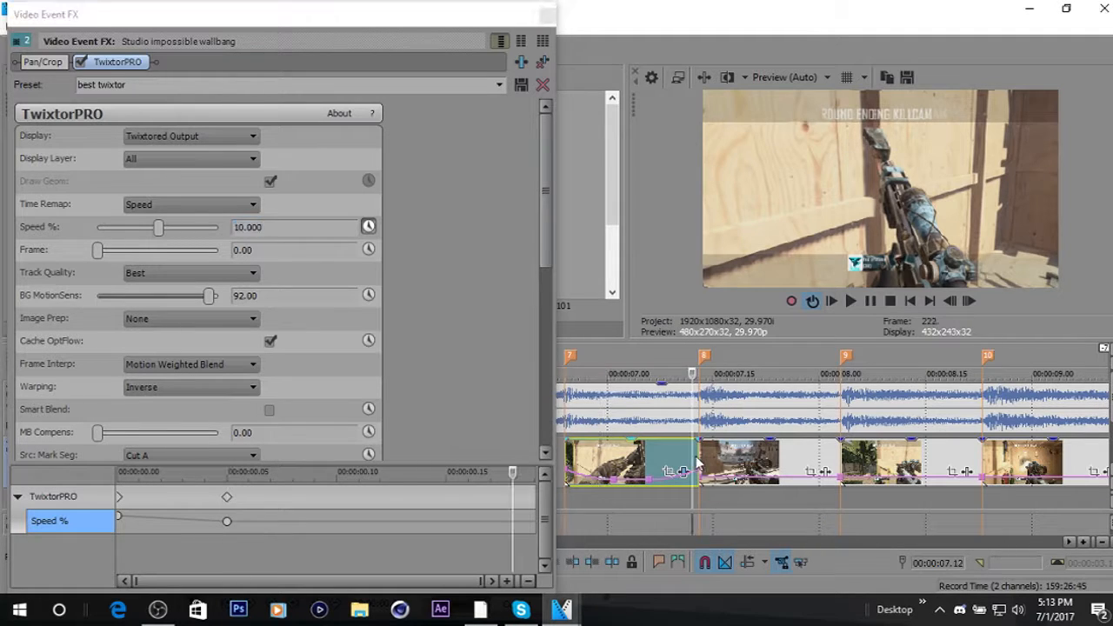
pyautogui.click(951, 300)
pyautogui.click(951, 301)
pyautogui.click(951, 300)
pyautogui.click(951, 300)
pyautogui.click(951, 300)
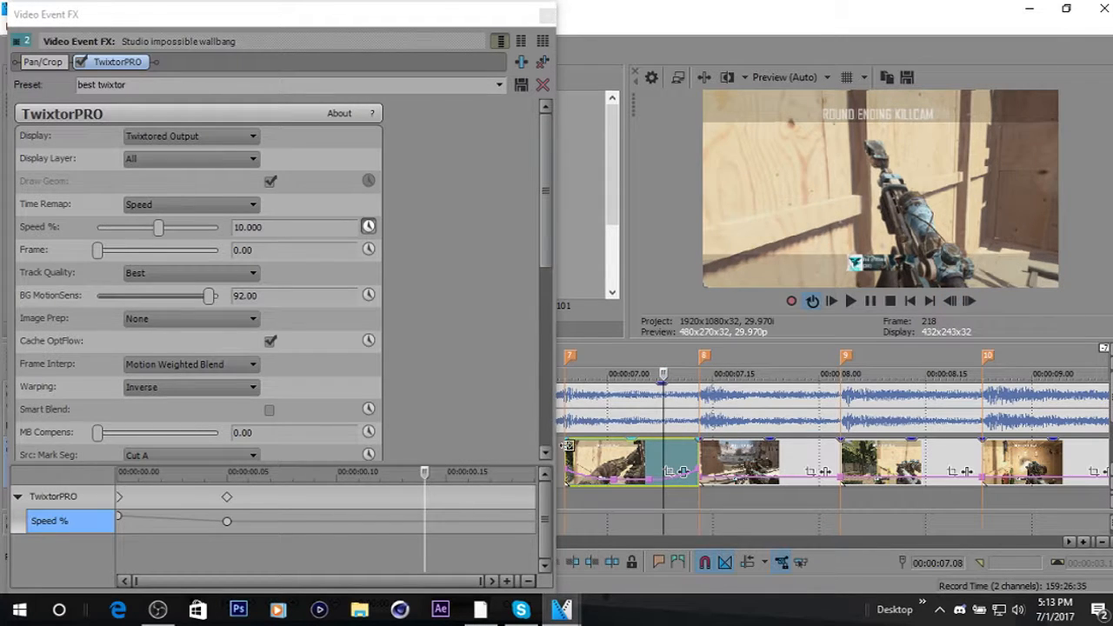
pyautogui.moveTo(434, 5); pyautogui.dragTo(427, 12)
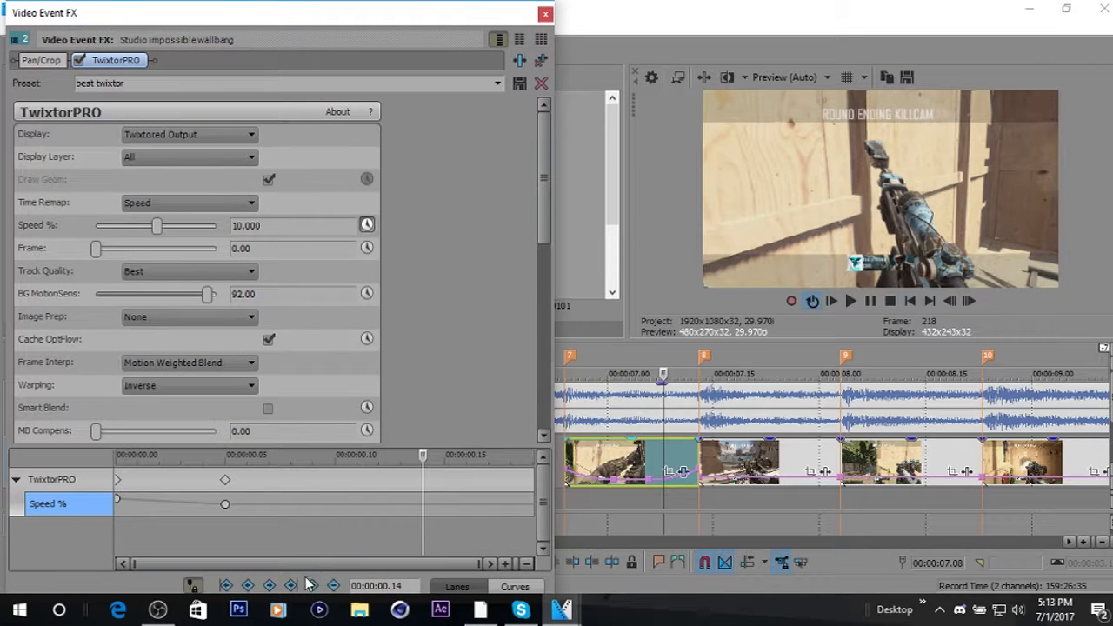
# Add a Speed % keyframe of 500 near the end of the clip and move it to the clip's very end.
pyautogui.click(511, 502)
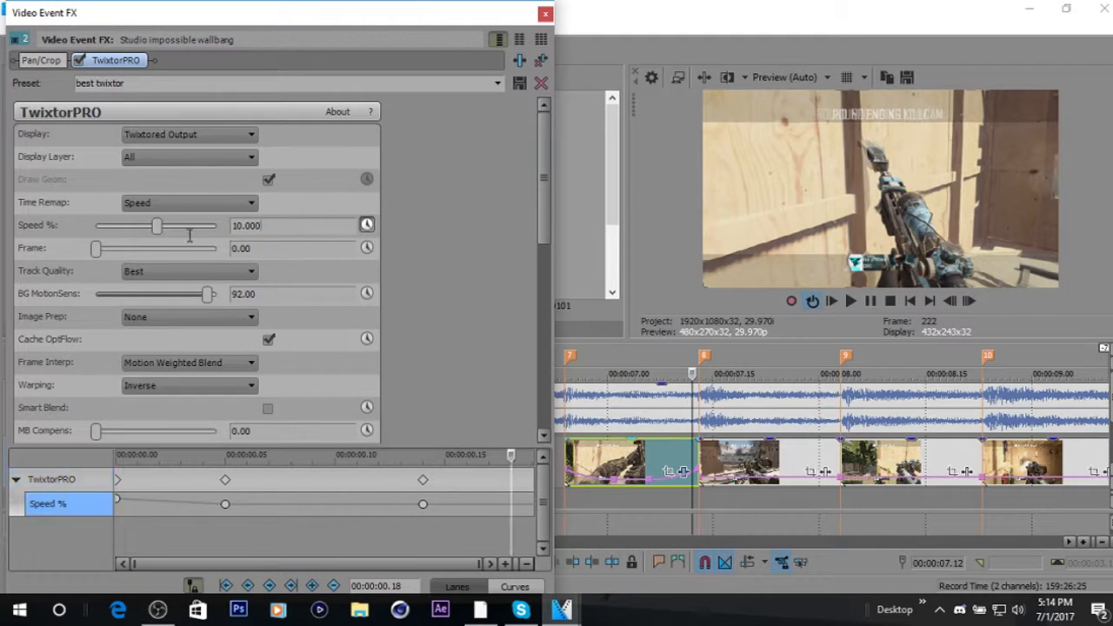
pyautogui.write('500')
pyautogui.press('Return')
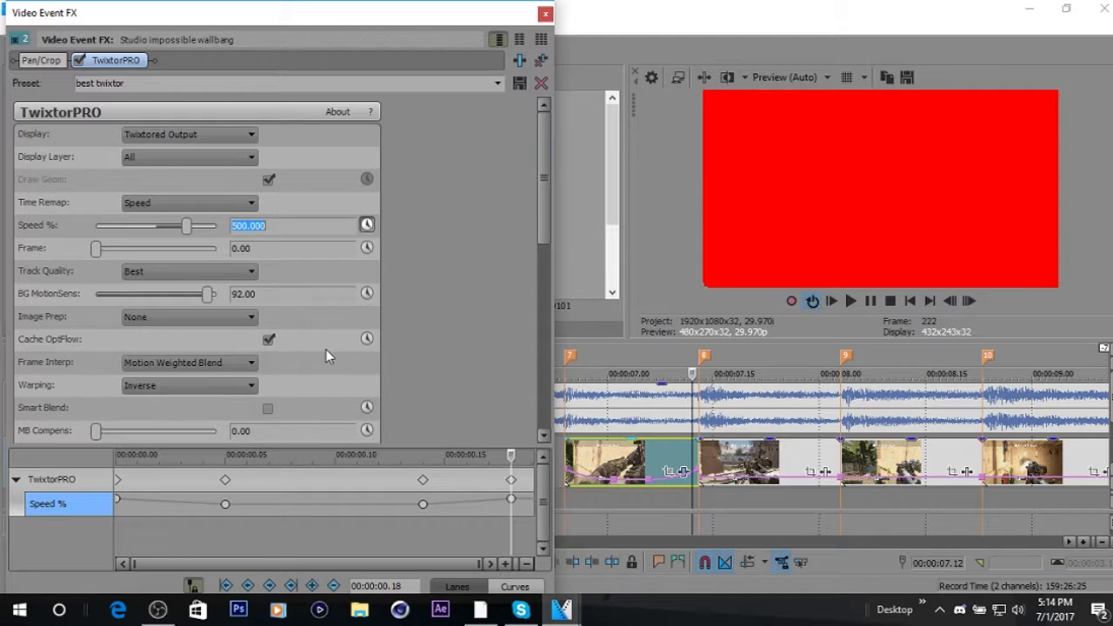
pyautogui.moveTo(511, 480); pyautogui.dragTo(538, 485)
# Change the TwixtorPRO Speed % keyframes of the clip between markers 7 and 8 to Fast Fade and close the effect window.
pyautogui.click(424, 505)
pyautogui.rightClick(533, 502)
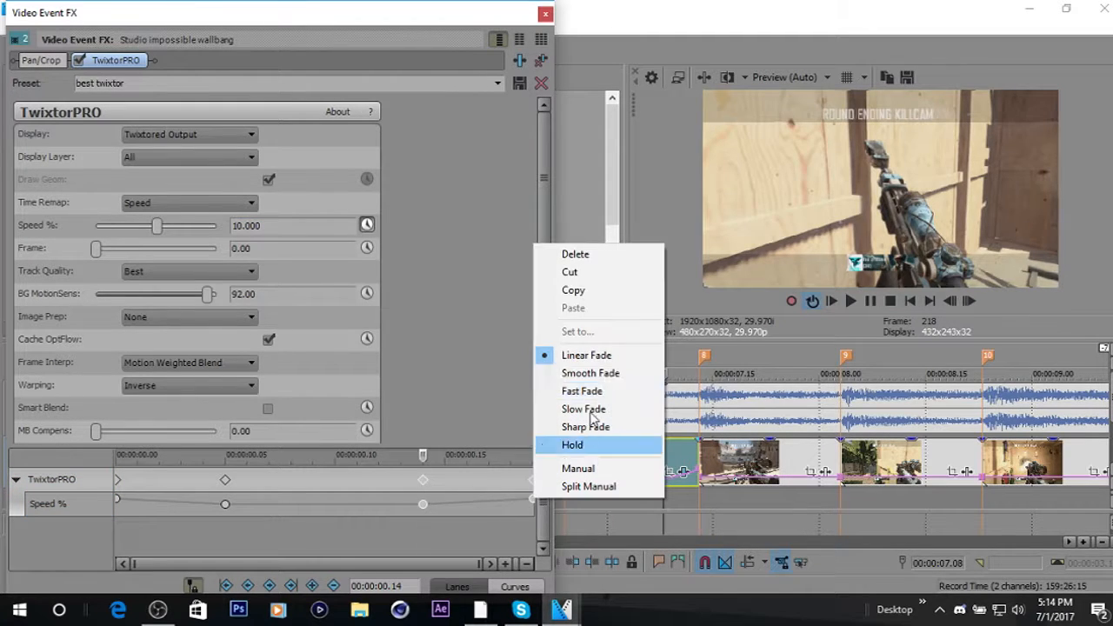
pyautogui.click(581, 391)
pyautogui.click(224, 505)
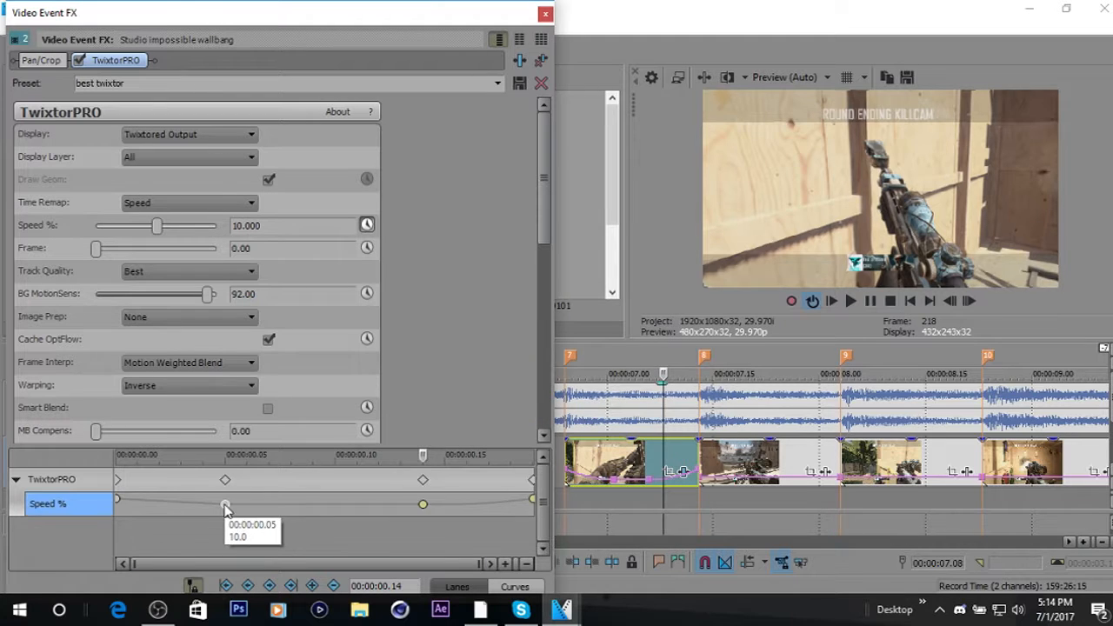
pyautogui.rightClick(117, 498)
pyautogui.click(165, 389)
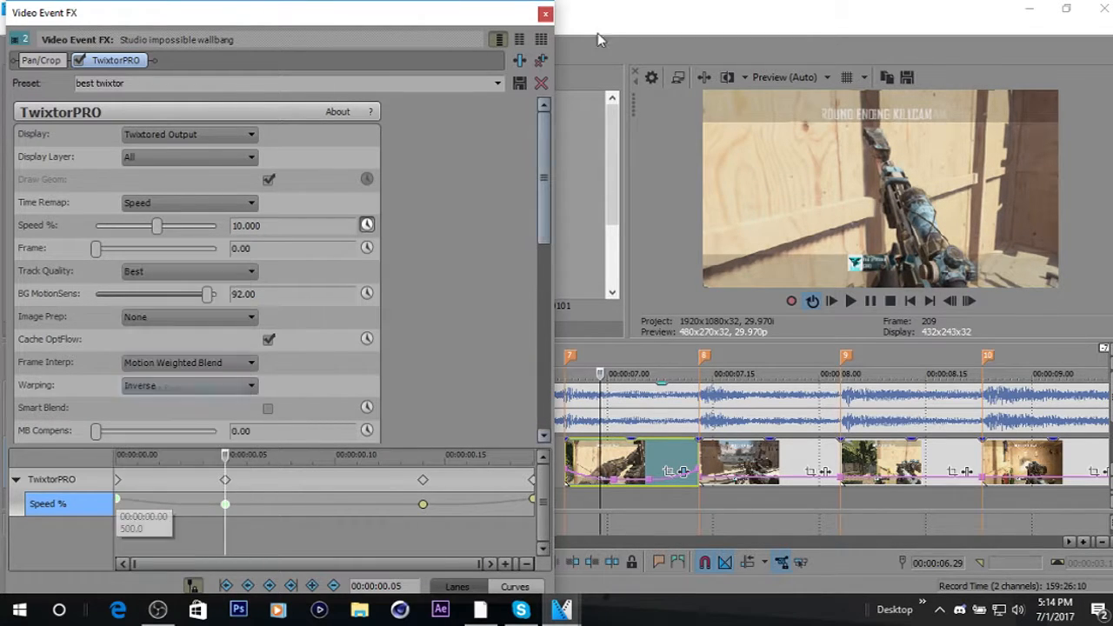
pyautogui.click(544, 14)
pyautogui.click(688, 461)
pyautogui.click(693, 461)
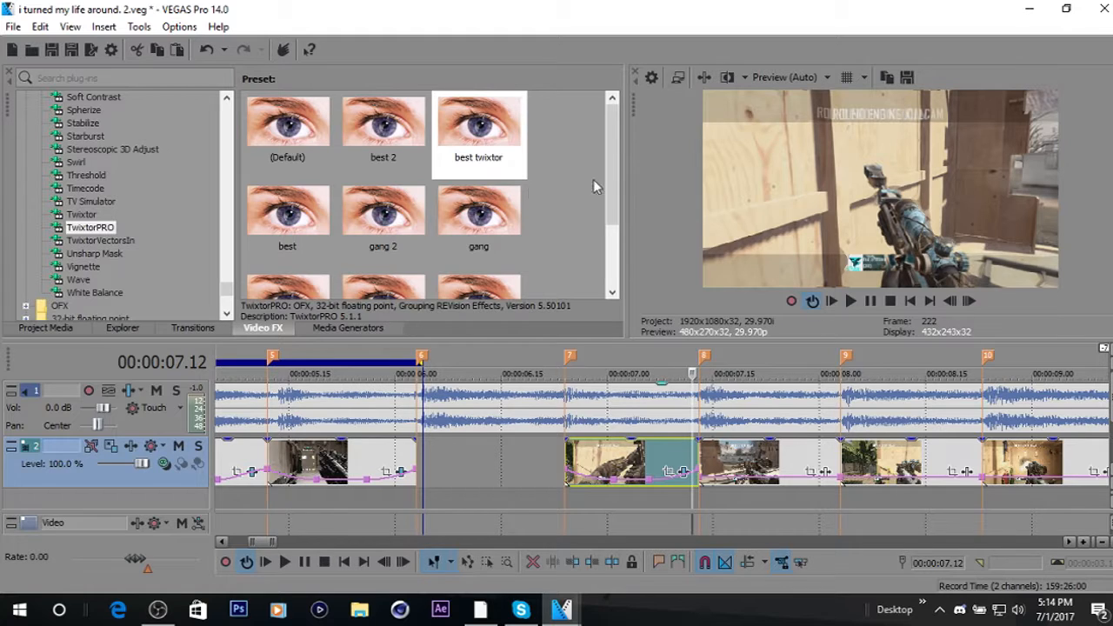
# Copy the clip between markers 7 and 8 and paste its event attributes onto the three clips that follow it.
pyautogui.rightClick(660, 483)
pyautogui.rightClick(596, 474)
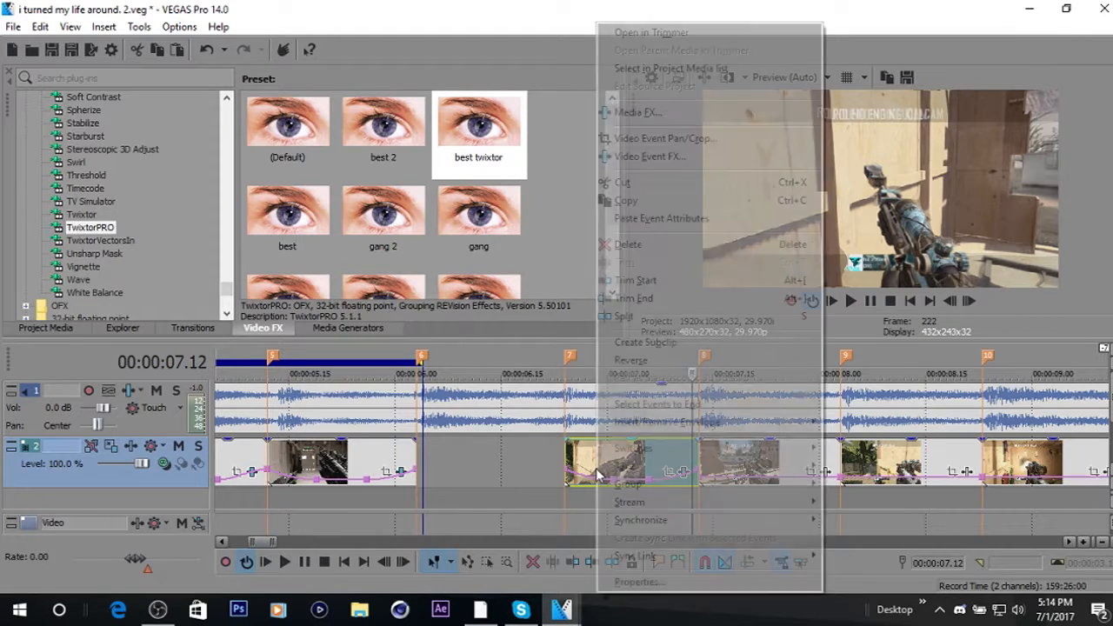
pyautogui.click(651, 201)
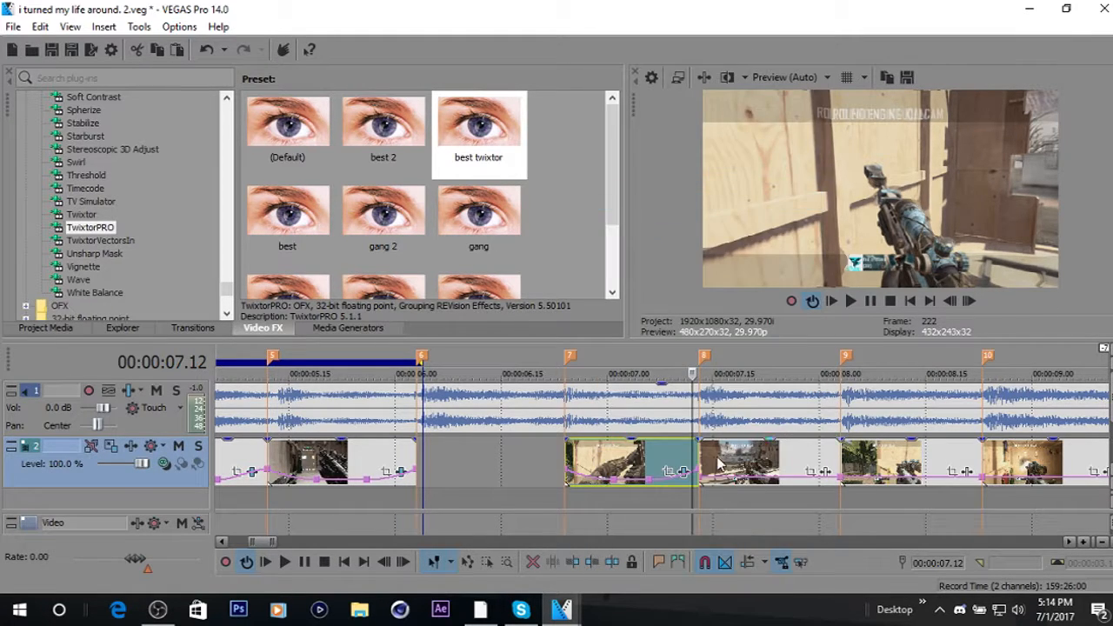
pyautogui.rightClick(721, 464)
pyautogui.click(831, 218)
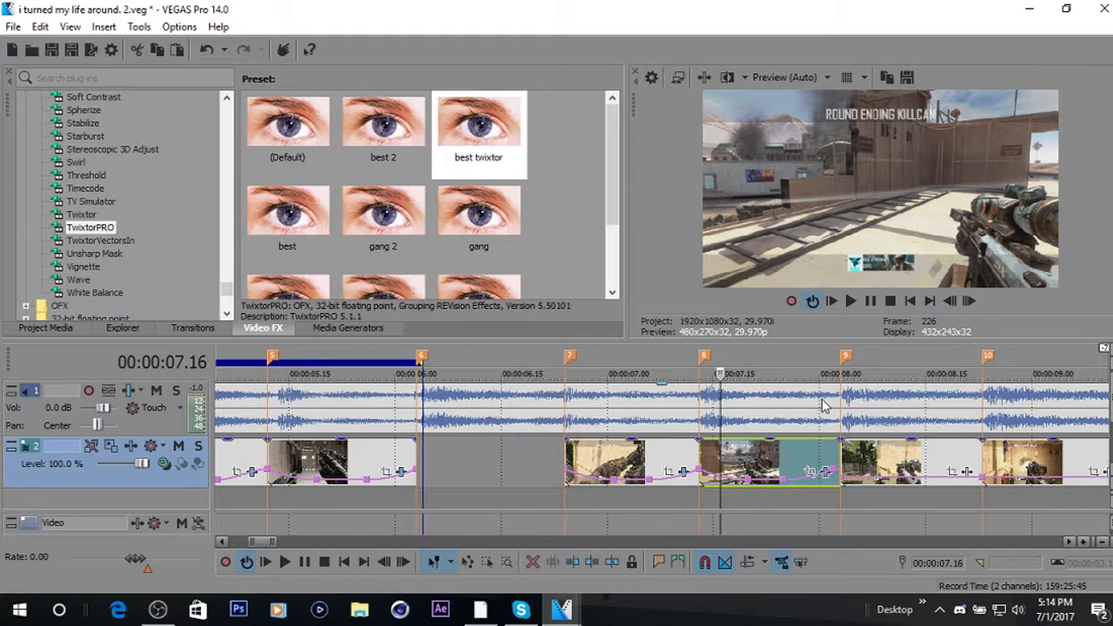
pyautogui.rightClick(857, 470)
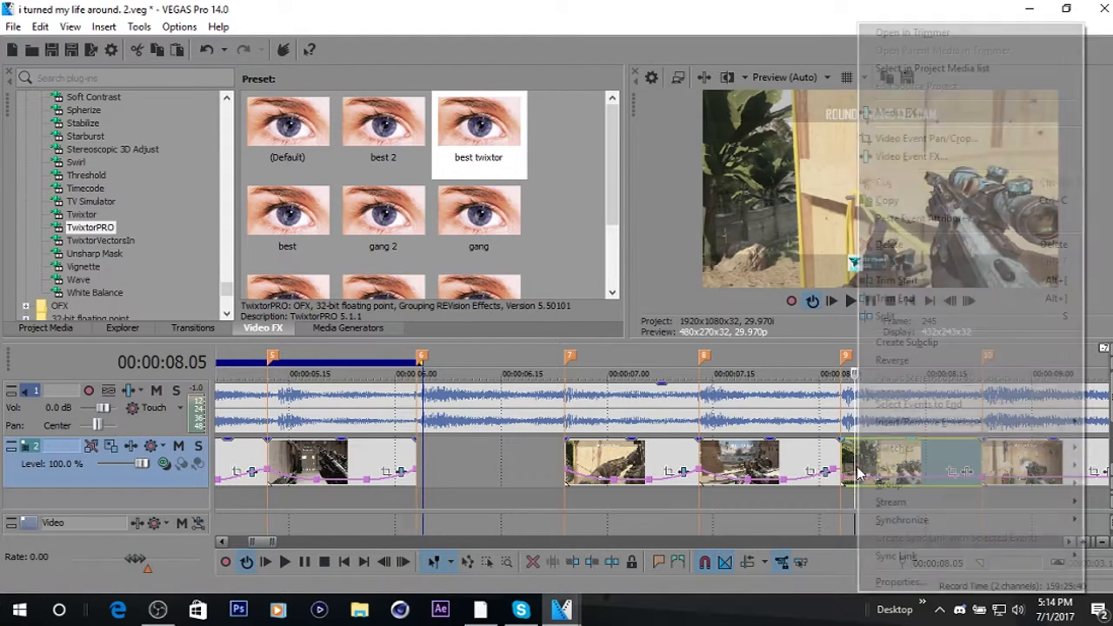
pyautogui.click(966, 219)
pyautogui.rightClick(1025, 461)
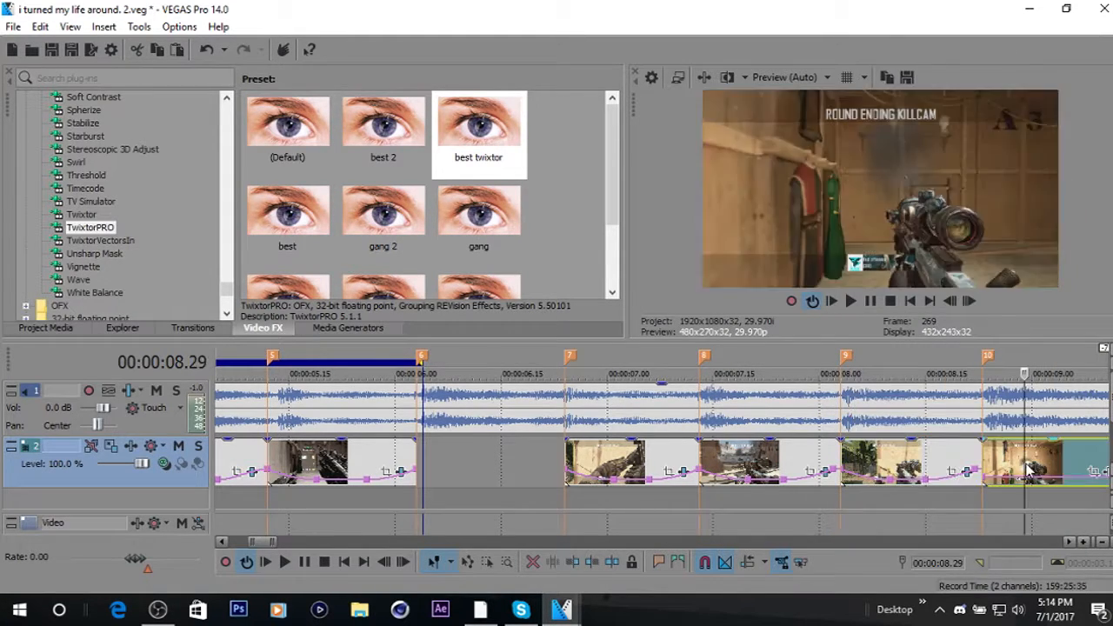
pyautogui.click(1016, 219)
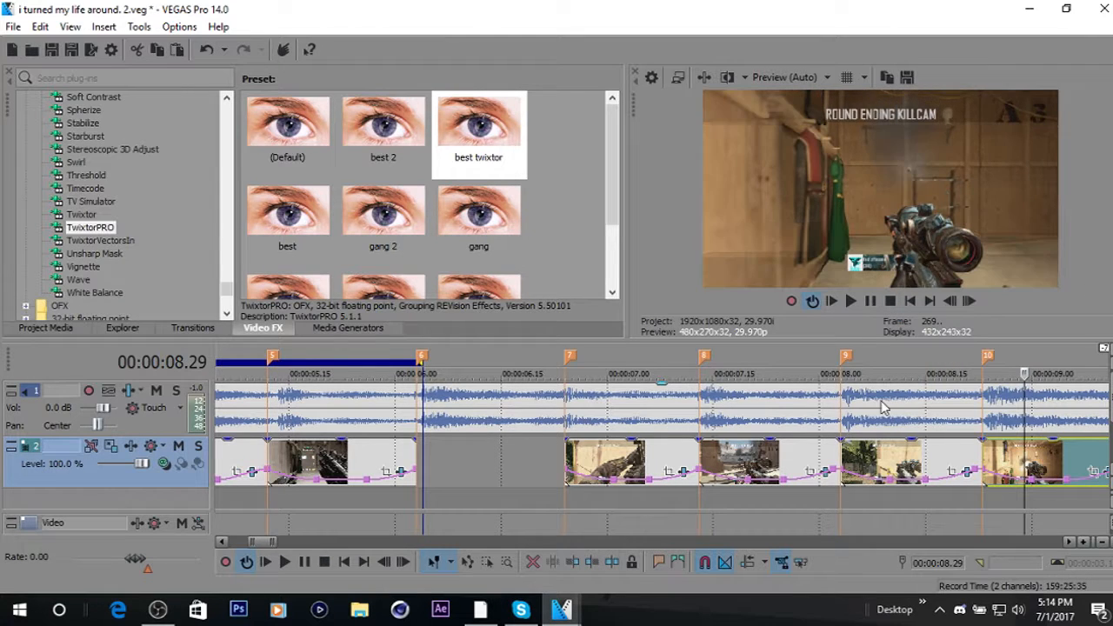
# On the clip between markers 8 and 9, place the second slow velocity point at 00:00:07.26 and the last point at the clip's end with 300% forward velocity.
pyautogui.click(837, 459)
pyautogui.click(949, 302)
pyautogui.click(949, 302)
pyautogui.click(949, 301)
pyautogui.click(949, 302)
pyautogui.click(949, 302)
pyautogui.click(949, 302)
pyautogui.click(949, 302)
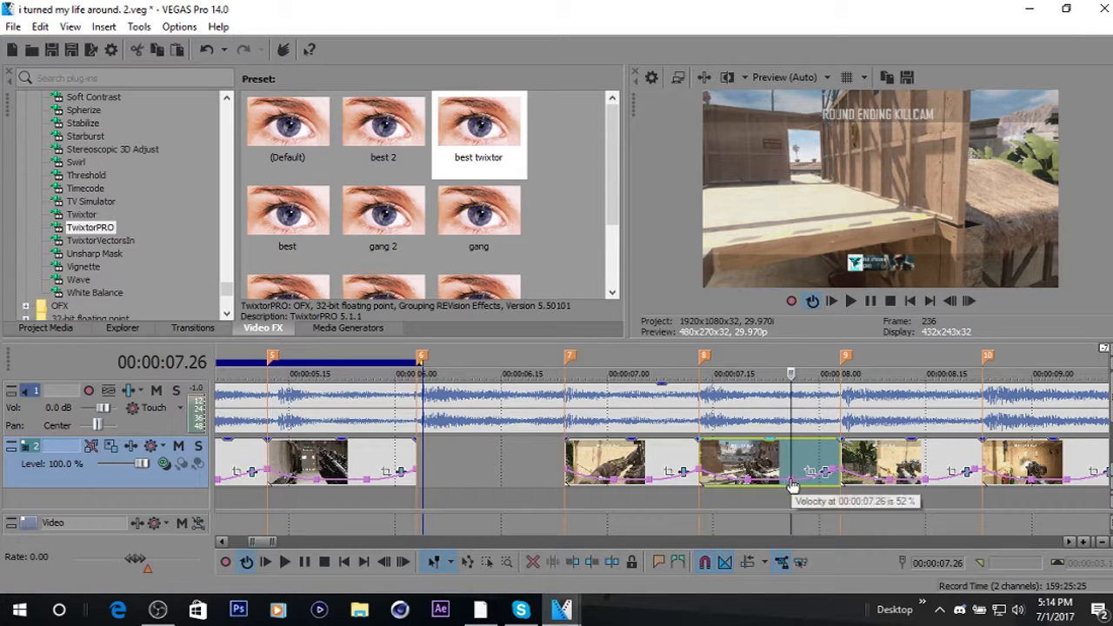
pyautogui.rightClick(786, 480)
pyautogui.click(847, 202)
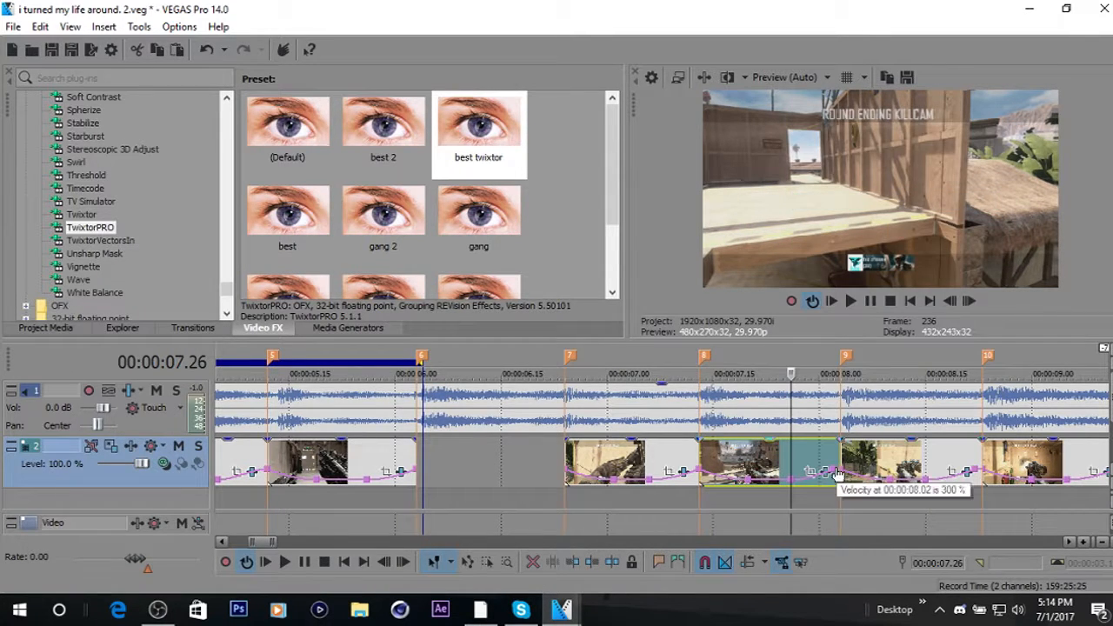
pyautogui.rightClick(842, 474)
pyautogui.click(925, 155)
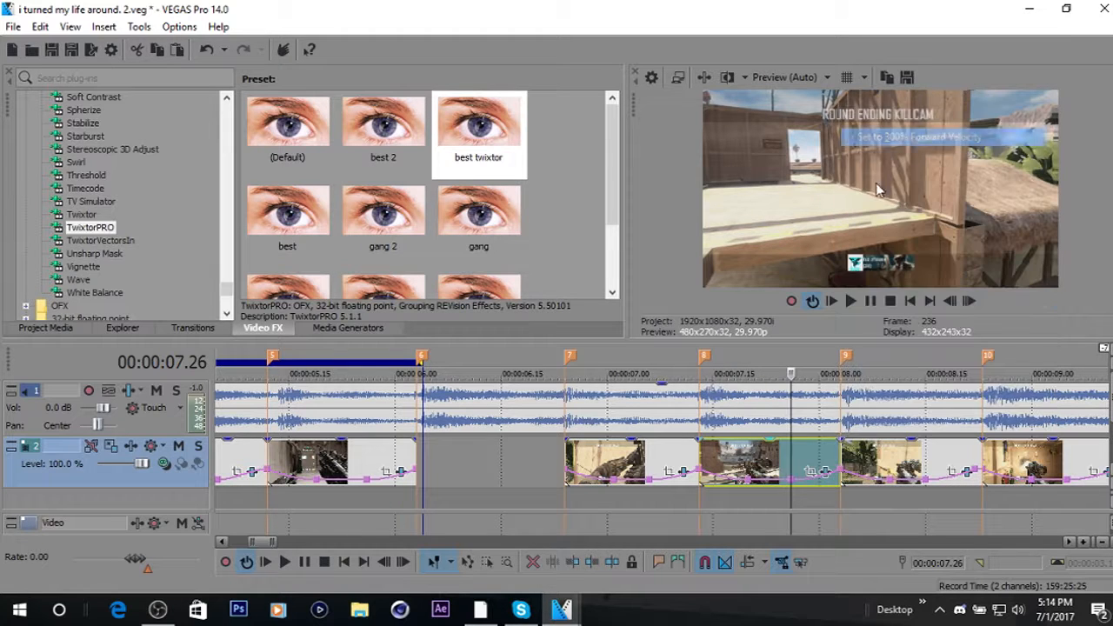
# On the clip between markers 9 and 10, set the end velocity point to 300% forward and move the second slow point to 00:00:08.16.
pyautogui.moveTo(267, 545); pyautogui.dragTo(270, 546)
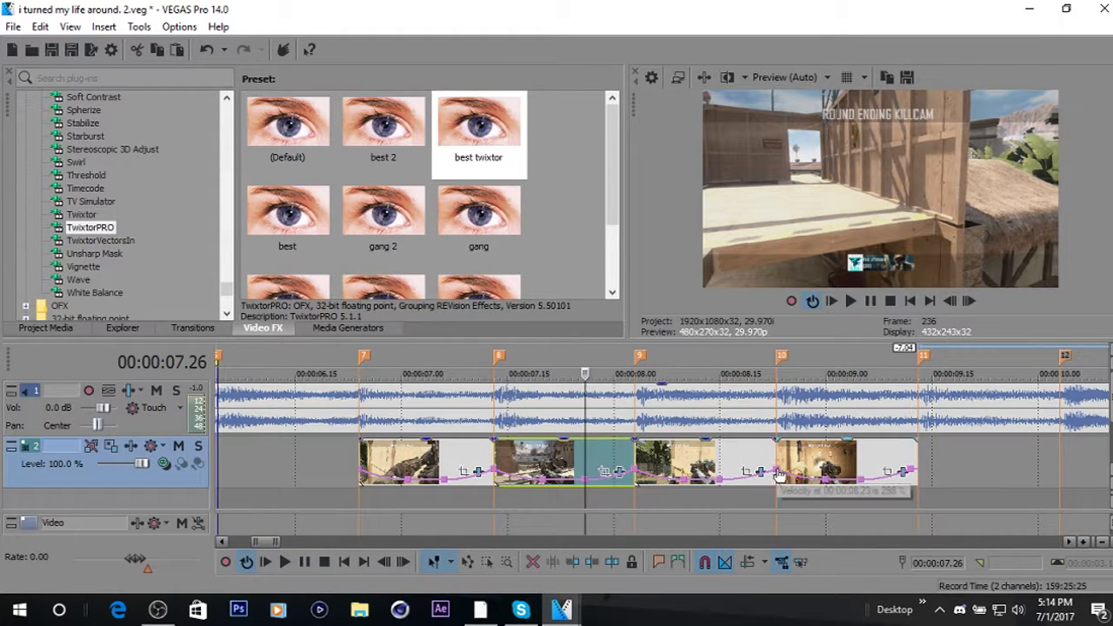
pyautogui.rightClick(773, 475)
pyautogui.click(809, 138)
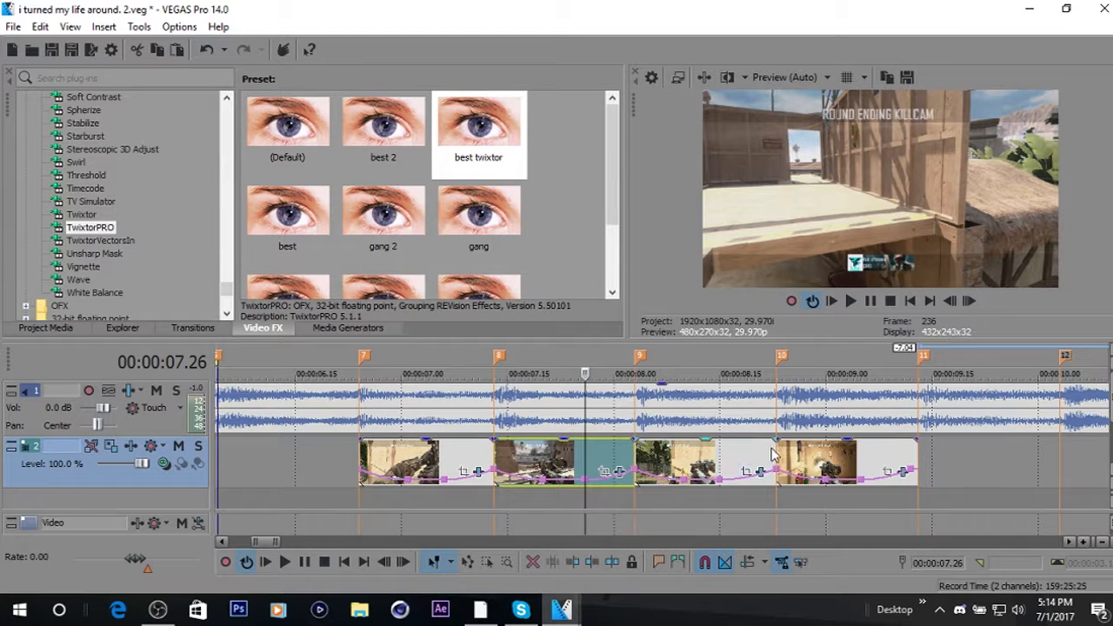
pyautogui.click(772, 457)
pyautogui.click(951, 300)
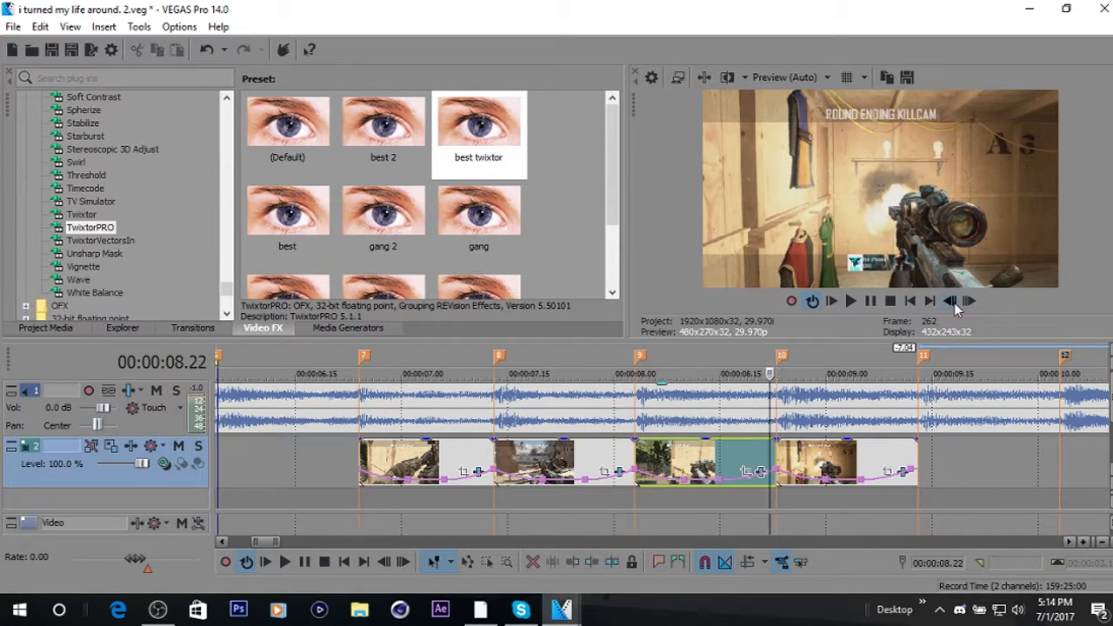
pyautogui.click(951, 300)
pyautogui.click(951, 300)
pyautogui.click(951, 300)
pyautogui.click(951, 300)
pyautogui.click(951, 300)
pyautogui.click(951, 300)
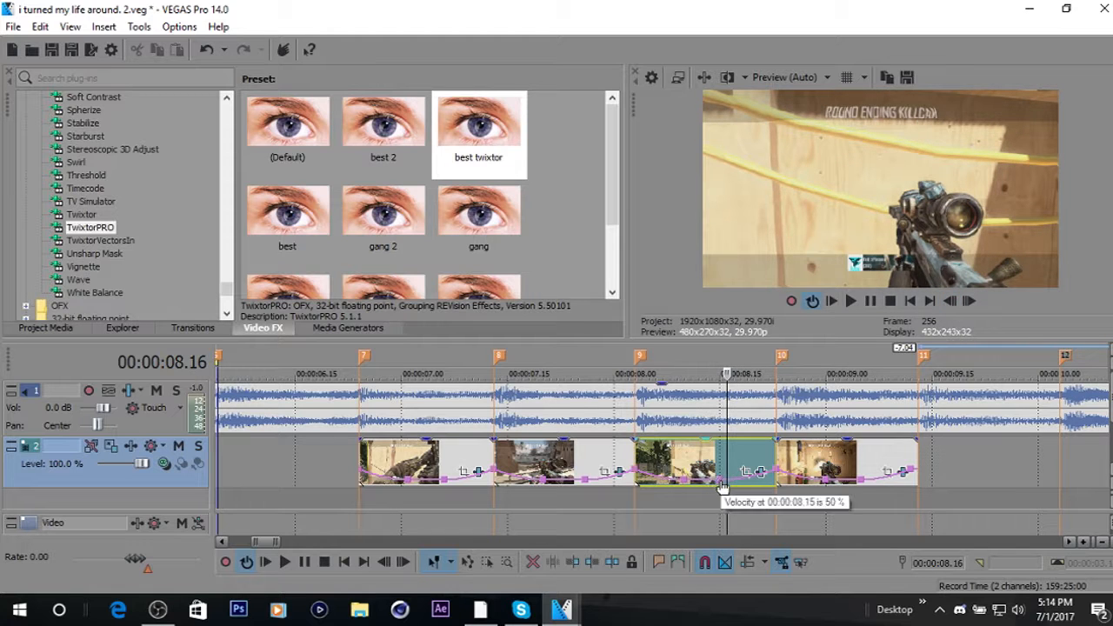
pyautogui.rightClick(731, 487)
pyautogui.click(820, 409)
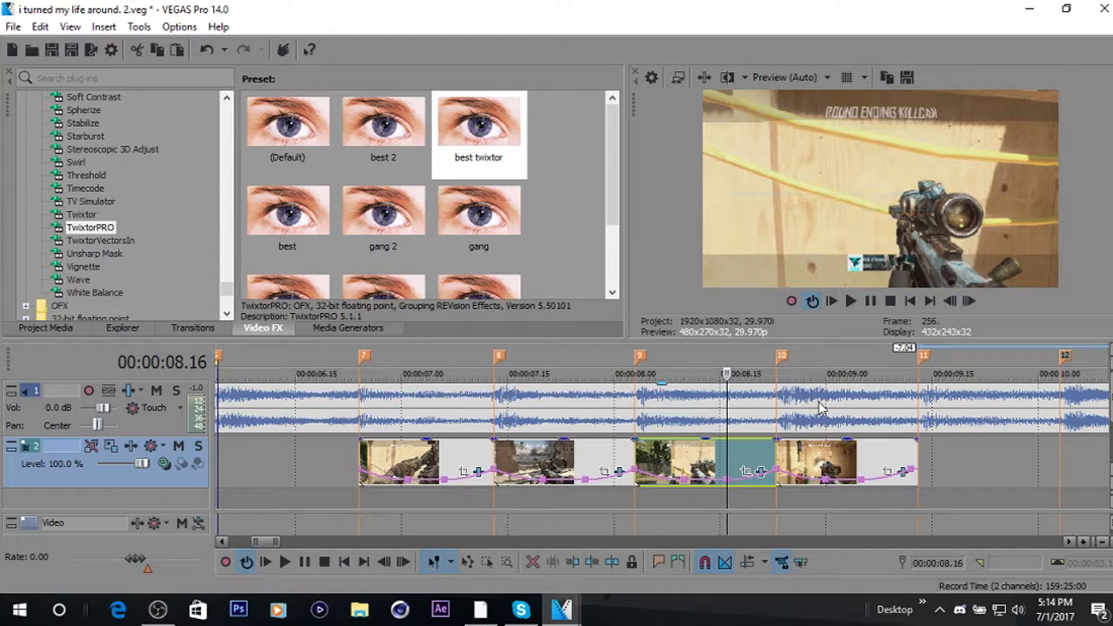
# On the clip between markers 10 and 11, set the end velocity point to 300% forward and move the second slow point to 00:00:09.06.
pyautogui.click(900, 461)
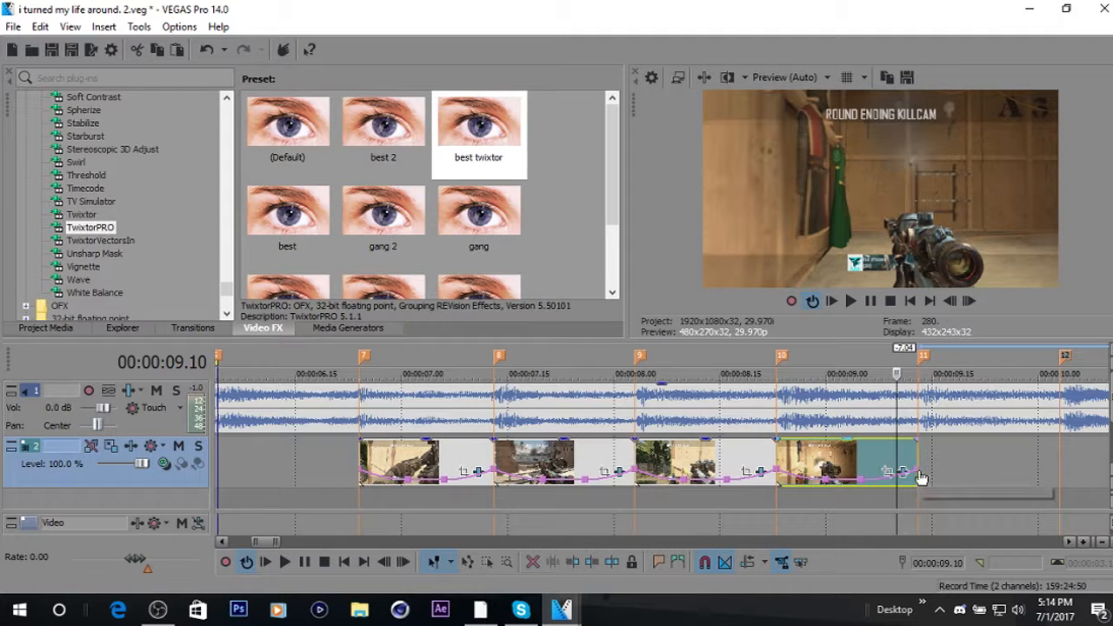
pyautogui.rightClick(919, 473)
pyautogui.click(929, 135)
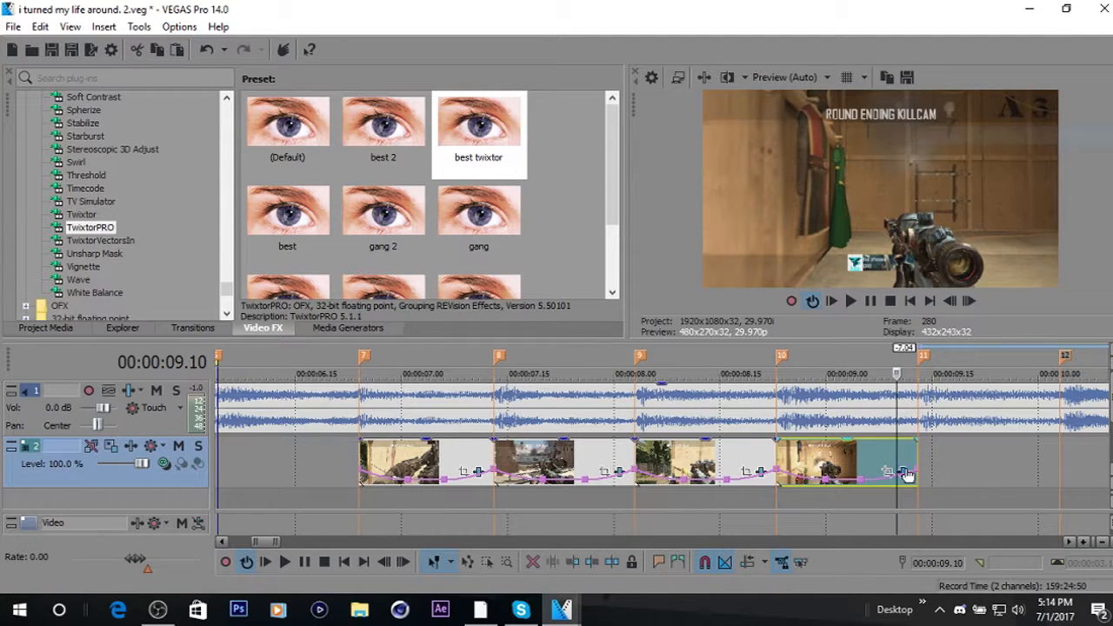
pyautogui.click(954, 301)
pyautogui.click(954, 301)
pyautogui.click(954, 301)
pyautogui.click(954, 301)
pyautogui.click(954, 301)
pyautogui.click(954, 301)
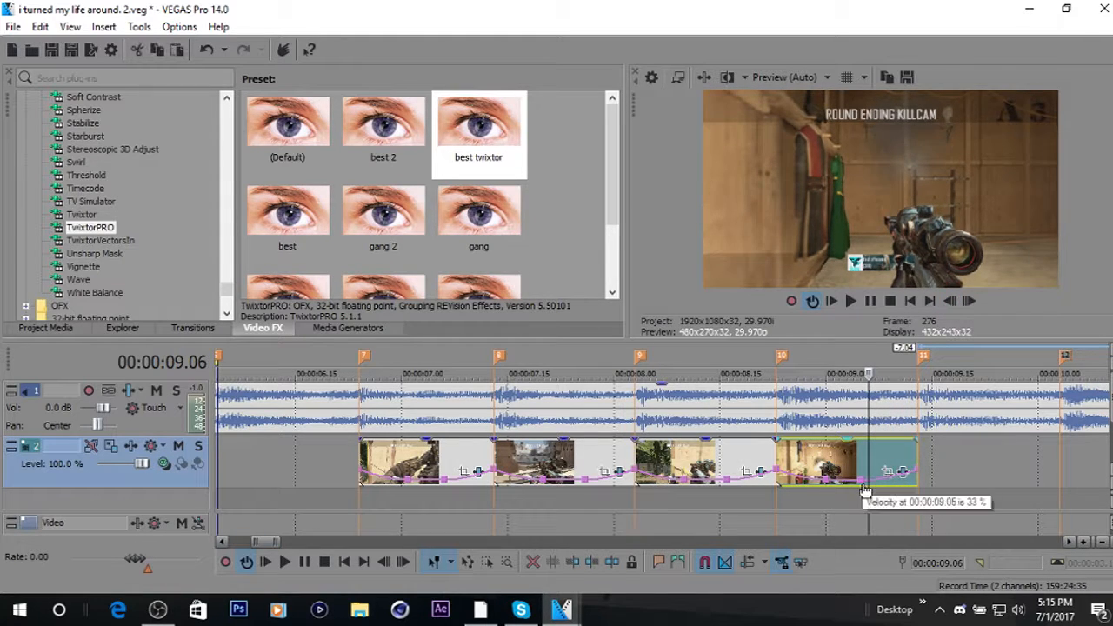
pyautogui.rightClick(864, 491)
pyautogui.click(930, 206)
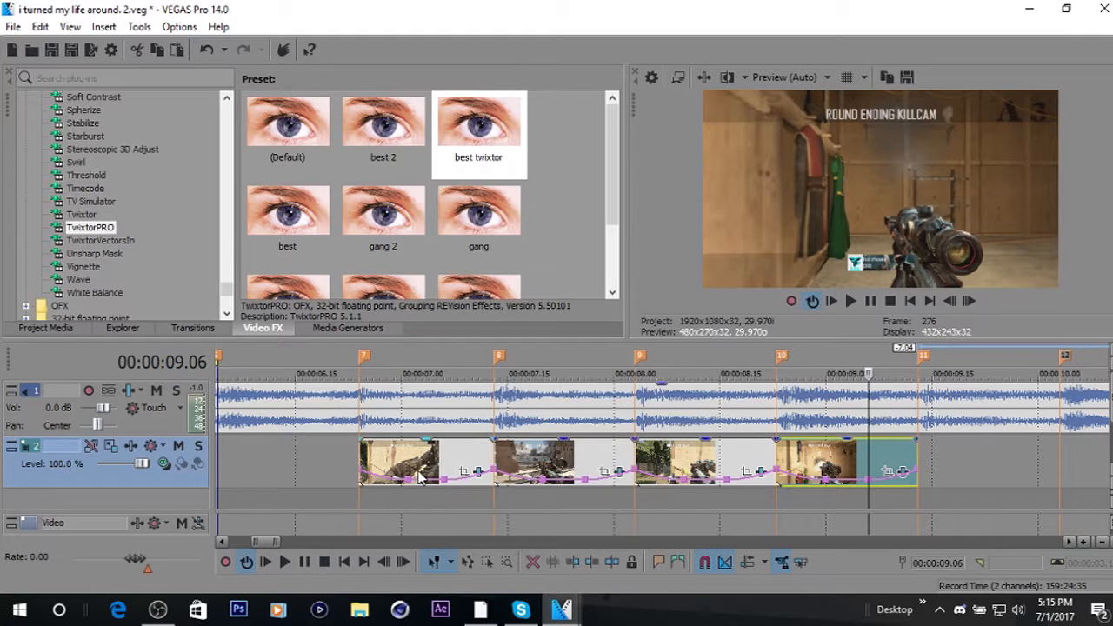
# Try different playback rates in the properties of the clip between markers 7 and 8.
pyautogui.rightClick(419, 476)
pyautogui.click(469, 582)
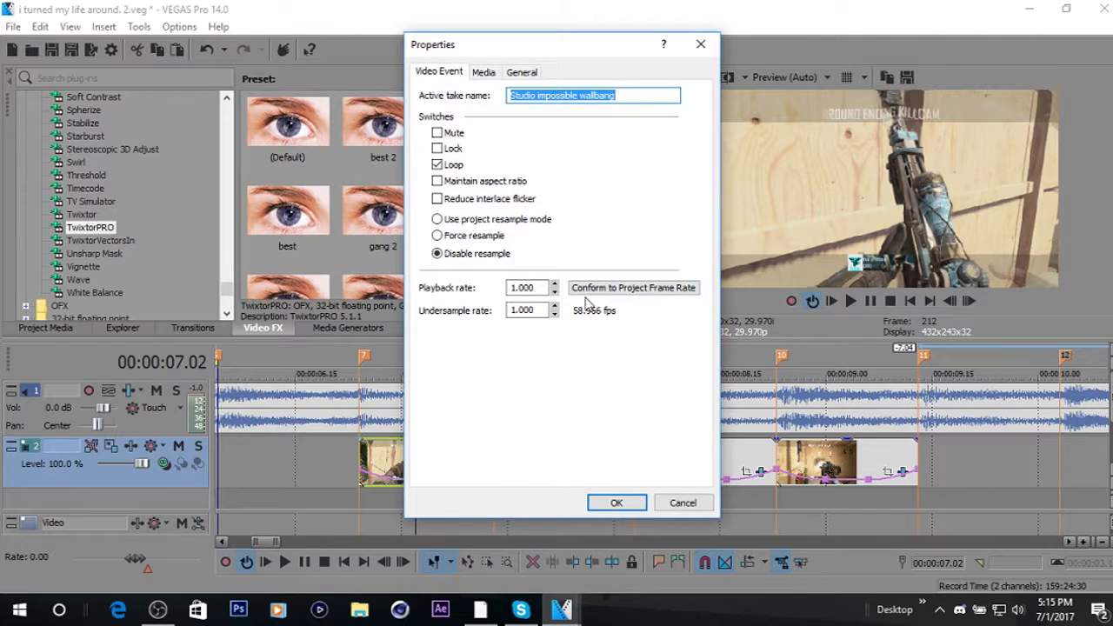
pyautogui.click(539, 288)
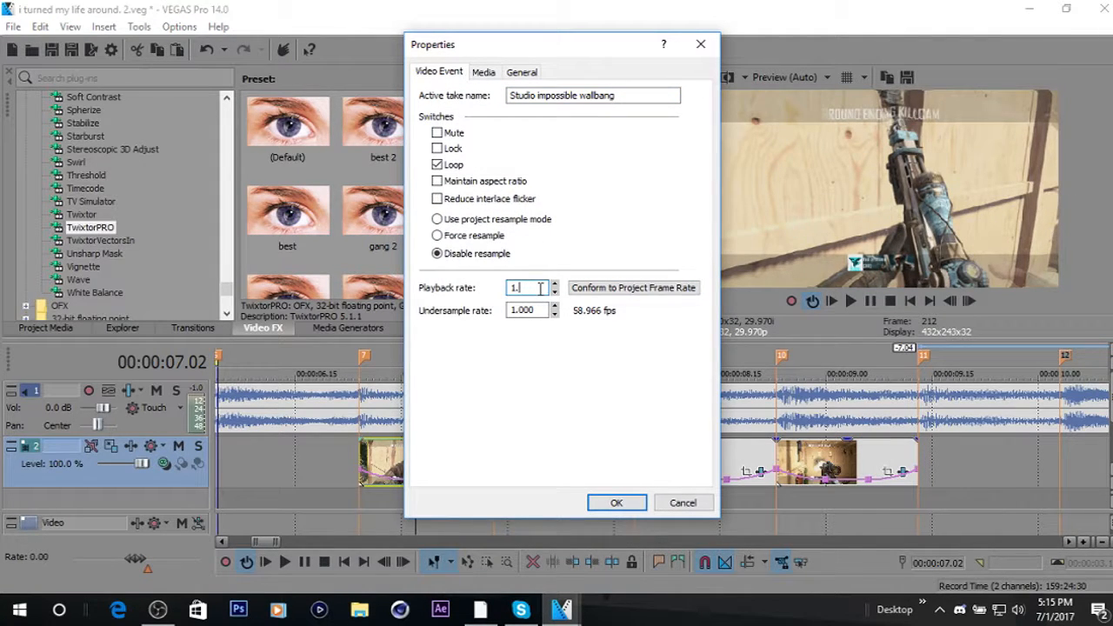
pyautogui.press('Return')
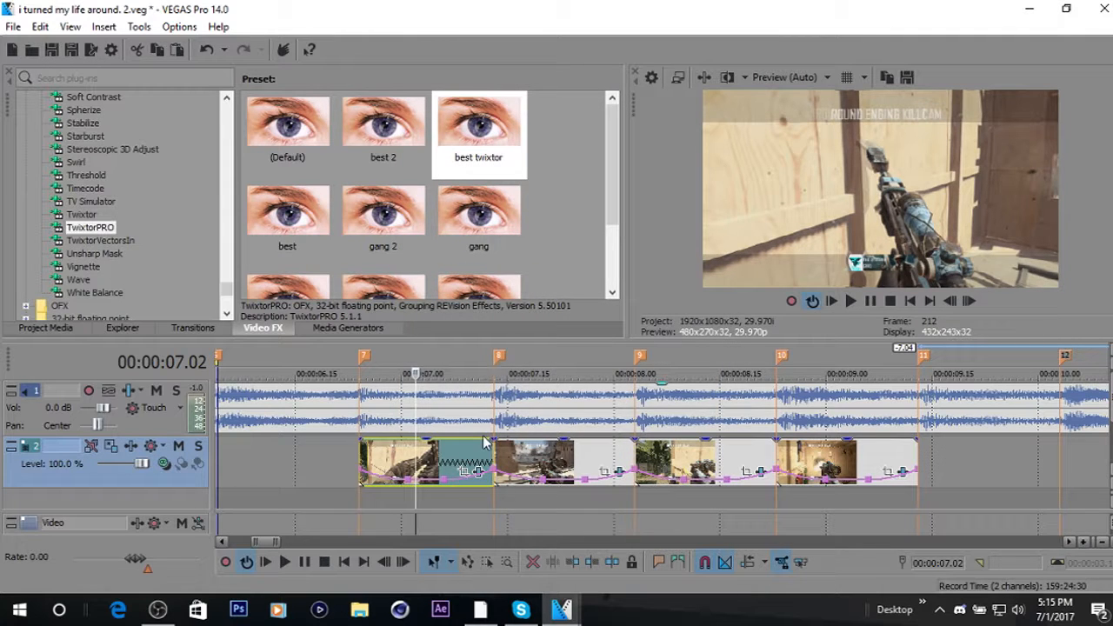
pyautogui.click(409, 458)
pyautogui.rightClick(435, 458)
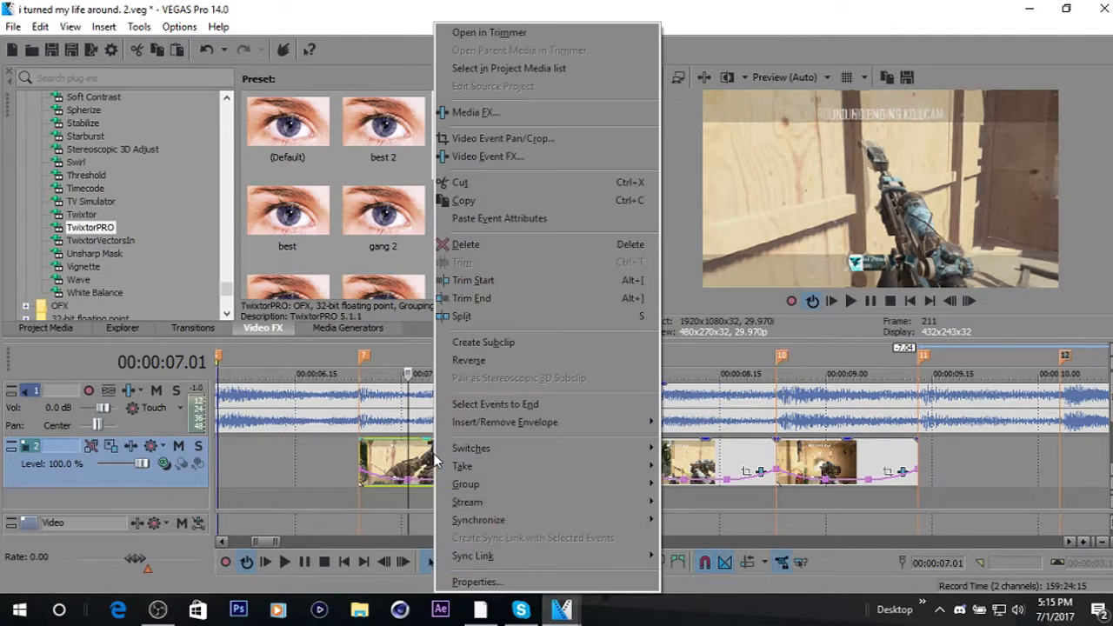
pyautogui.click(477, 582)
pyautogui.doubleClick(527, 287)
pyautogui.press('BackSpace')
pyautogui.write('2')
pyautogui.press('Return')
# Save the project and play back the region from marker 7 to marker 11.
pyautogui.click(54, 52)
pyautogui.moveTo(922, 512); pyautogui.dragTo(365, 503)
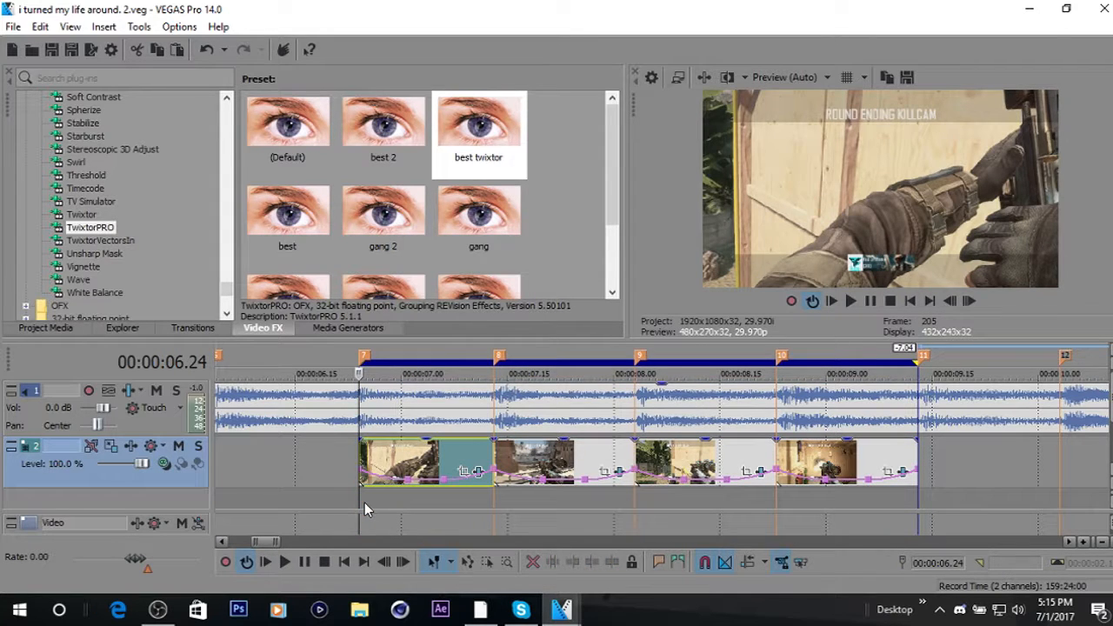
pyautogui.press('space')
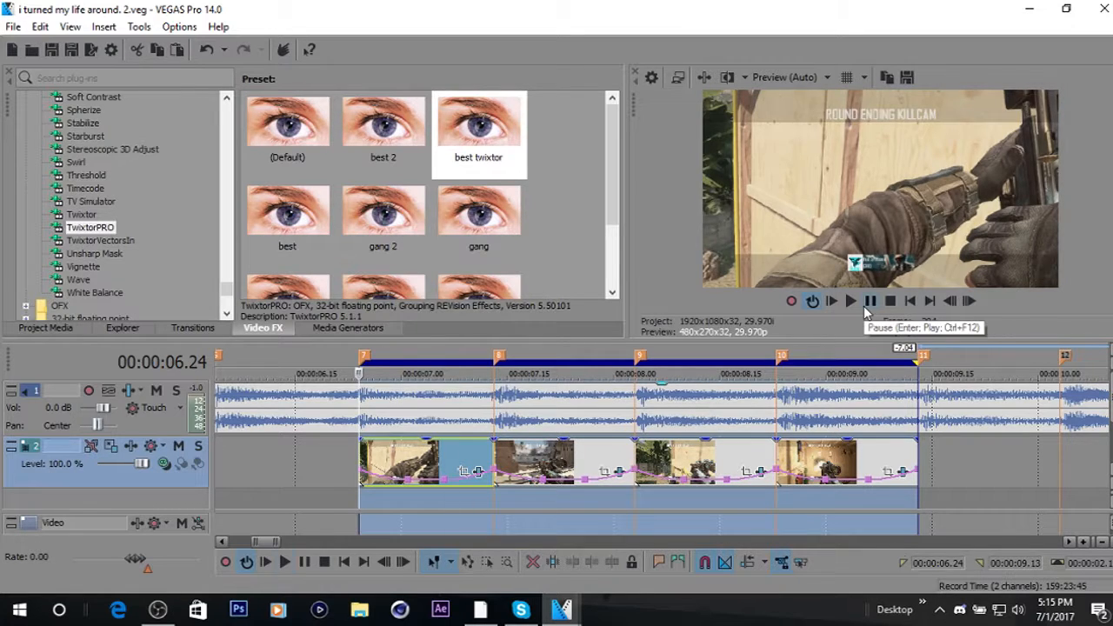
pyautogui.click(863, 307)
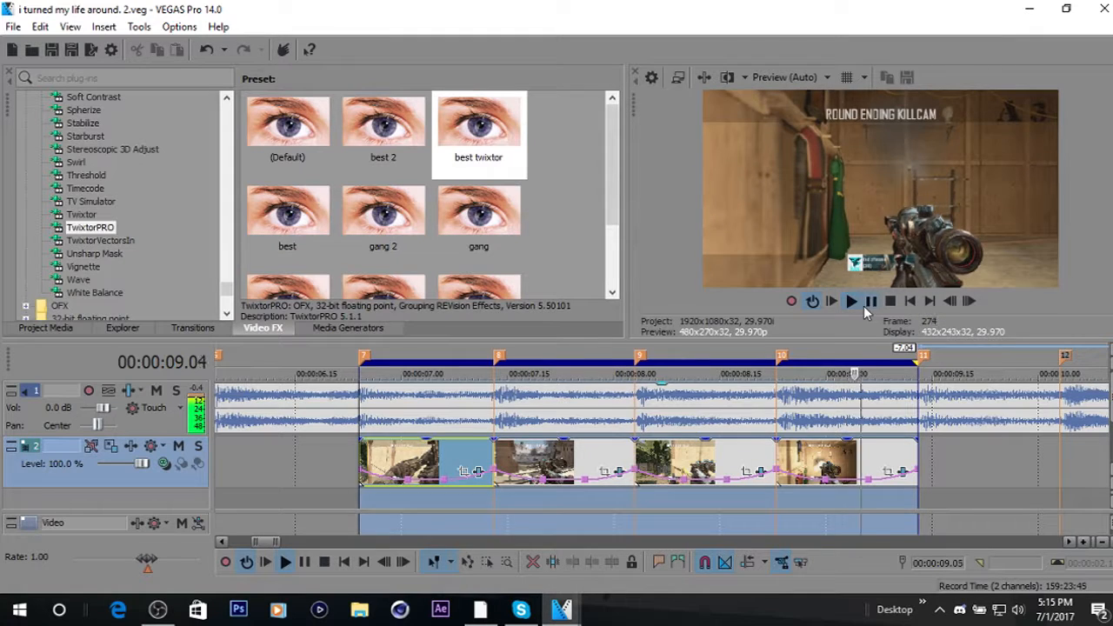
pyautogui.click(863, 306)
# Apply the RSMB motion blur preset "edits" to the whole of video track 2 and close its effect window.
pyautogui.moveTo(254, 540); pyautogui.dragTo(233, 540)
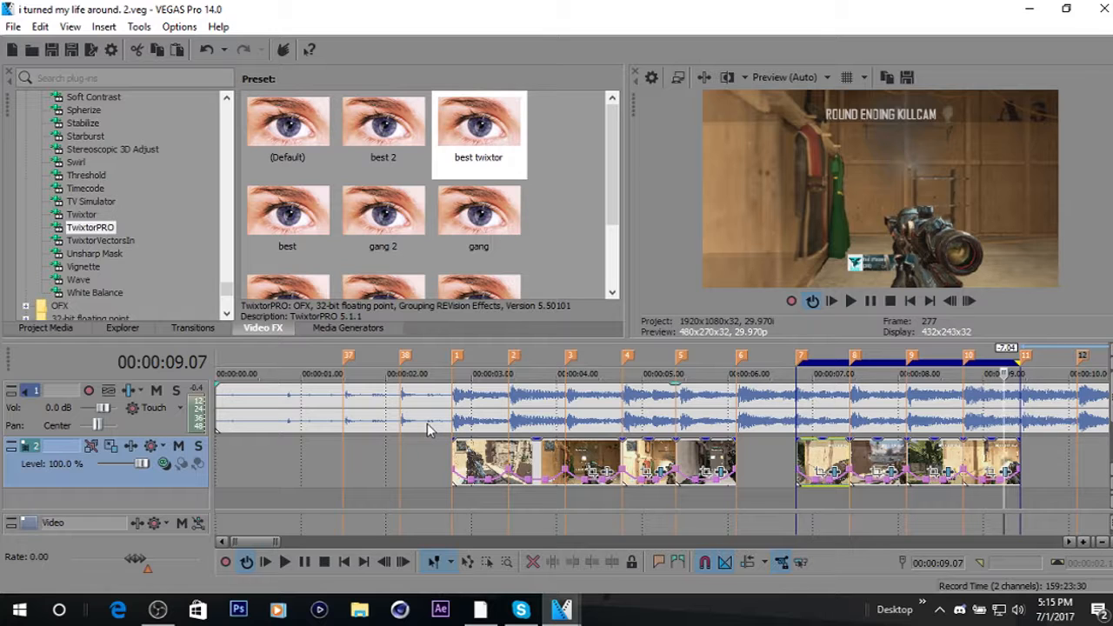
pyautogui.moveTo(229, 300); pyautogui.dragTo(225, 221)
pyautogui.click(79, 240)
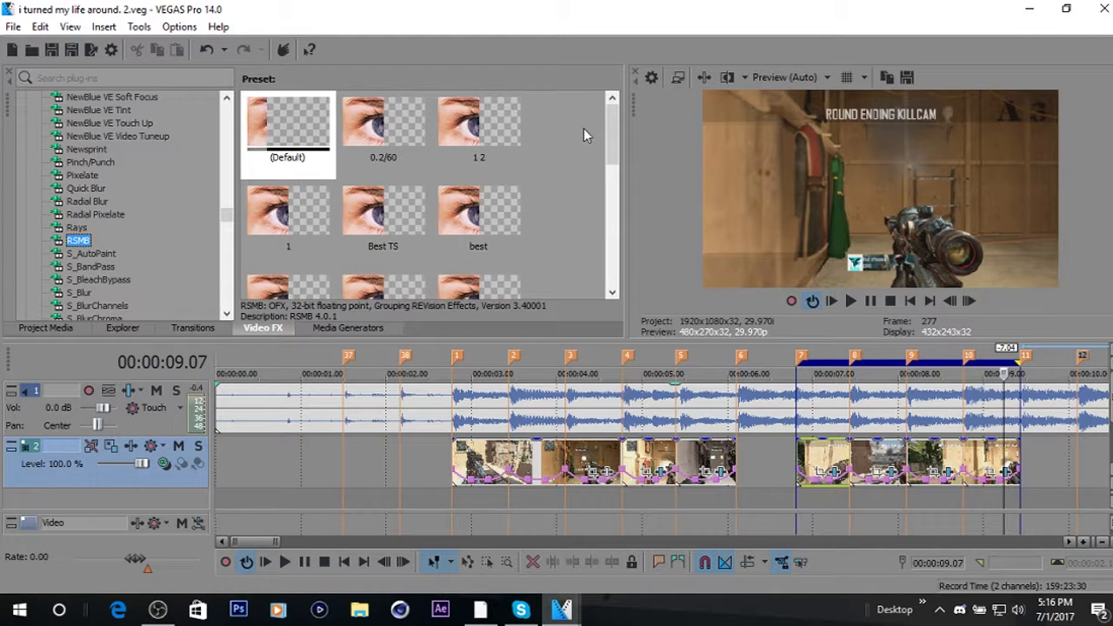
pyautogui.scroll(-1, 616, 141)
pyautogui.moveTo(500, 201); pyautogui.dragTo(173, 470)
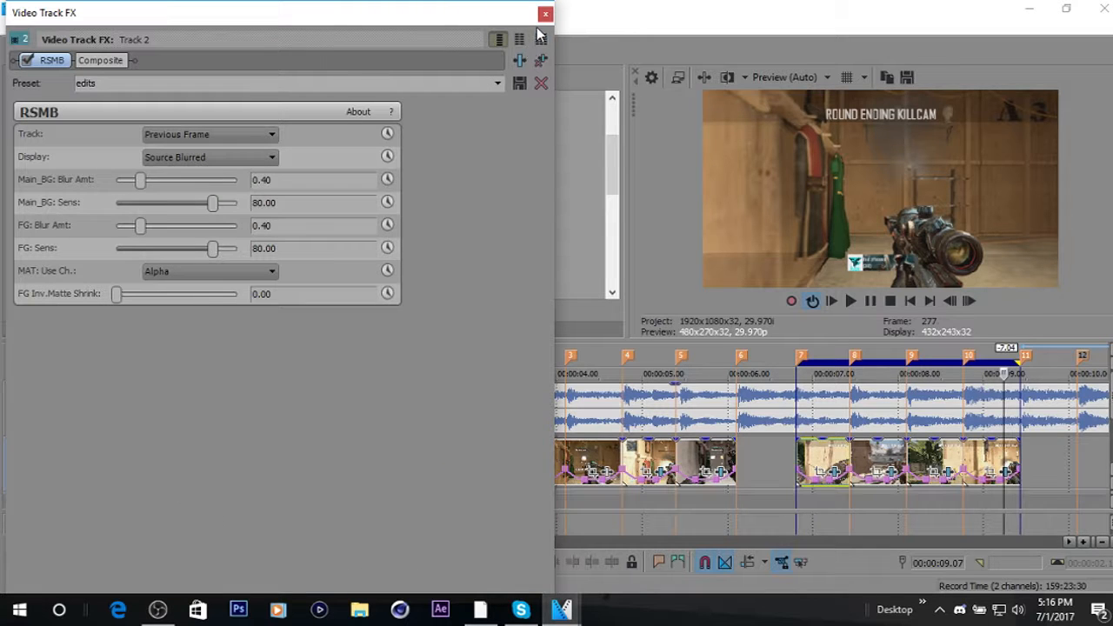
pyautogui.click(546, 14)
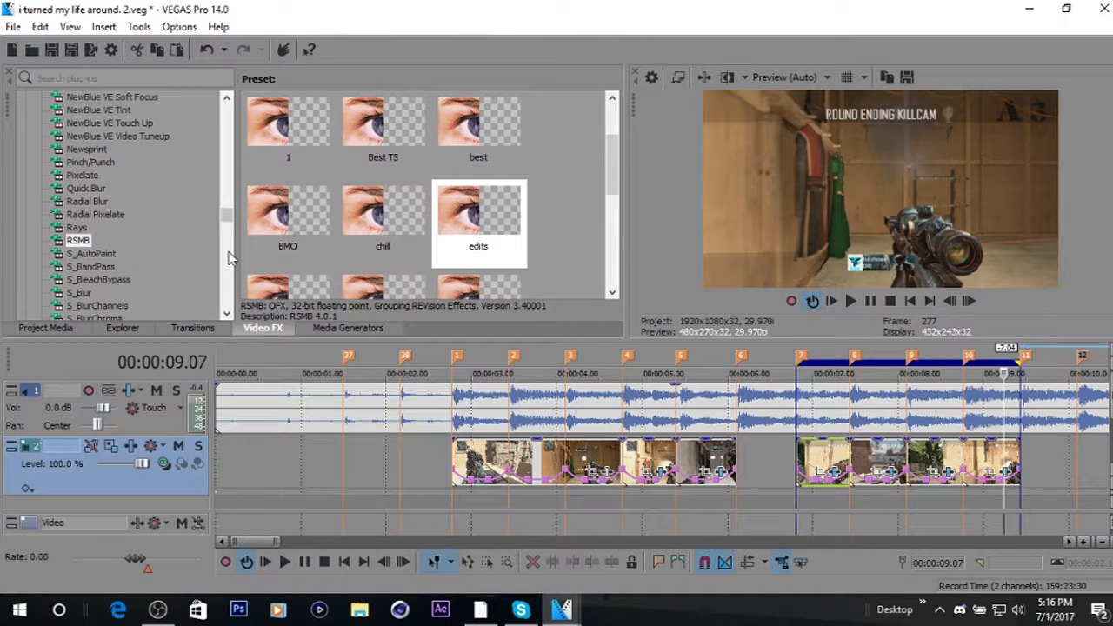
# Save the project, return to the project media, and check the RSMB settings in track 2's effects.
pyautogui.click(52, 51)
pyautogui.click(50, 331)
pyautogui.click(131, 447)
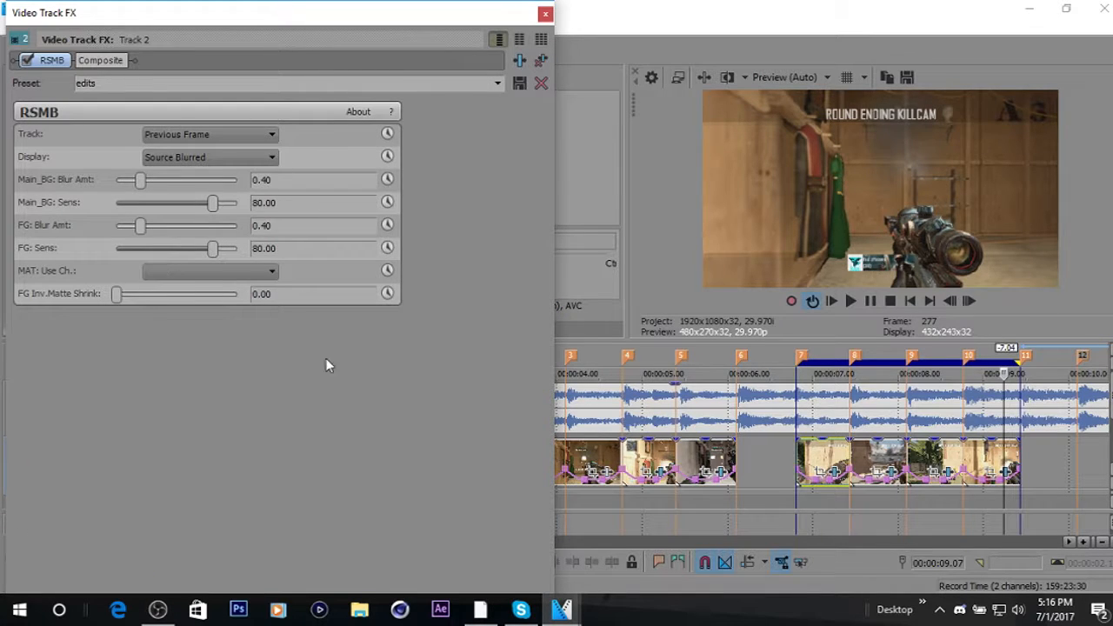
pyautogui.click(546, 14)
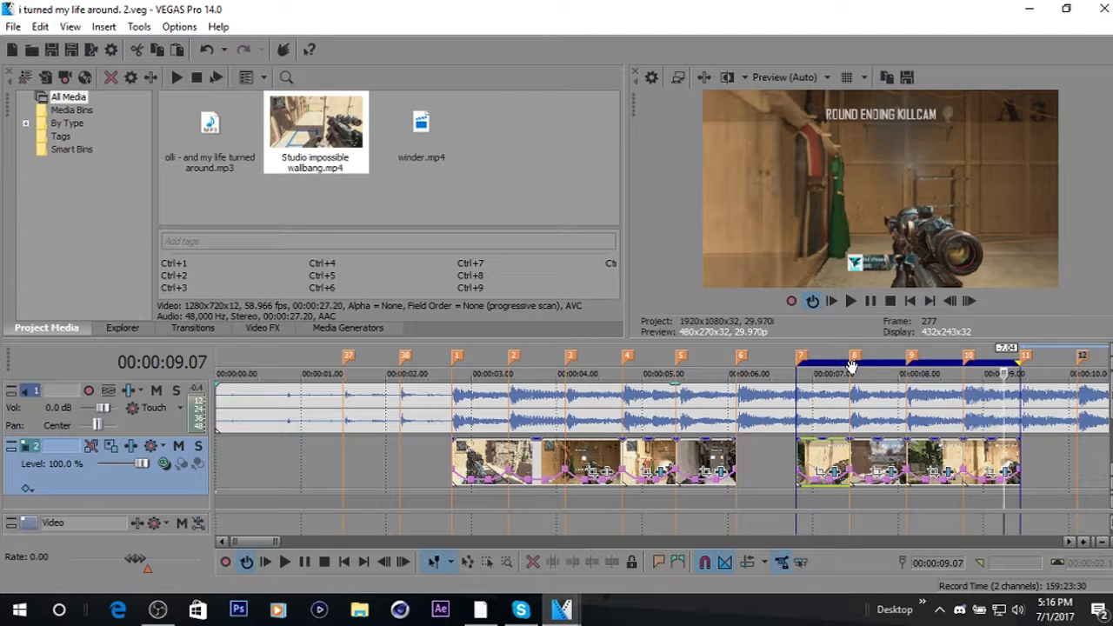
# Replay the region between markers 7 and 11 several times to review the synced clips with motion blur, pausing playback when done.
pyautogui.press('space')
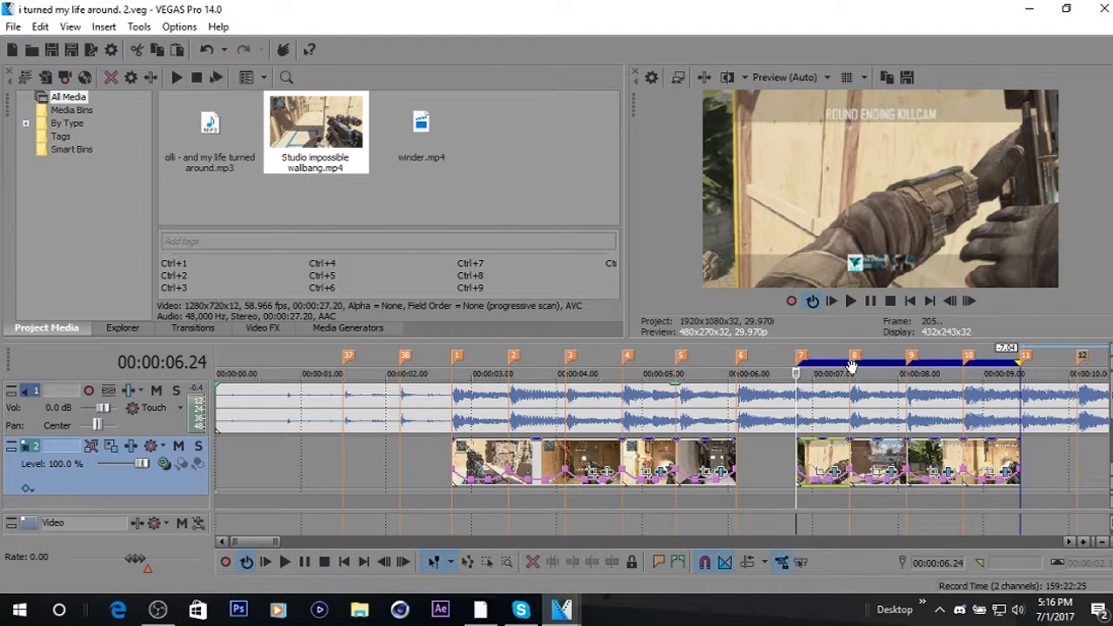
pyautogui.press('space')
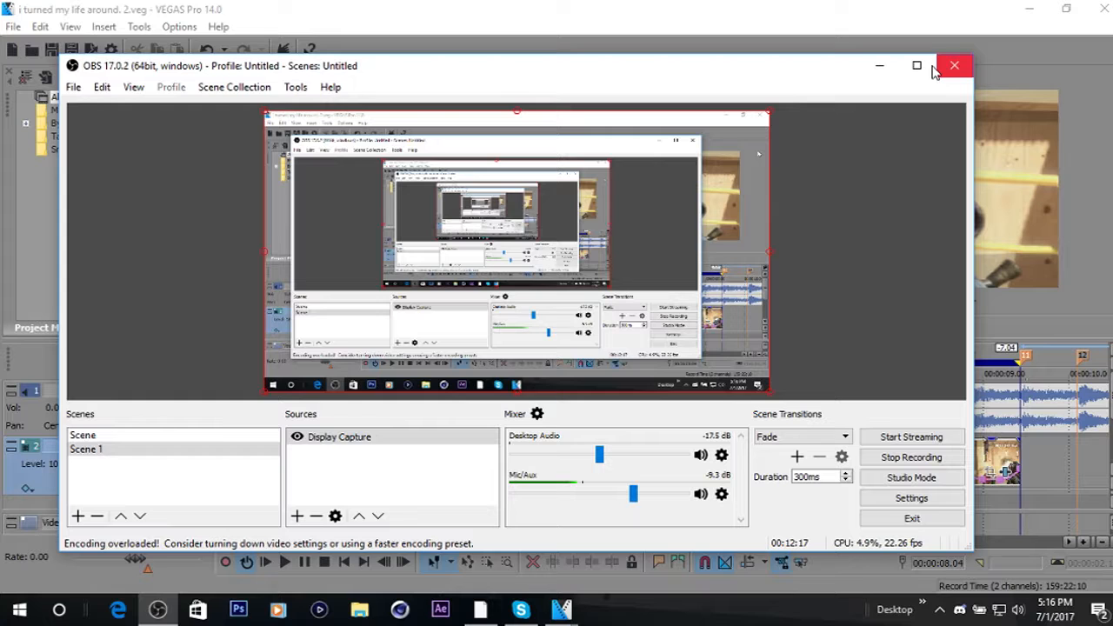
pyautogui.click(936, 69)
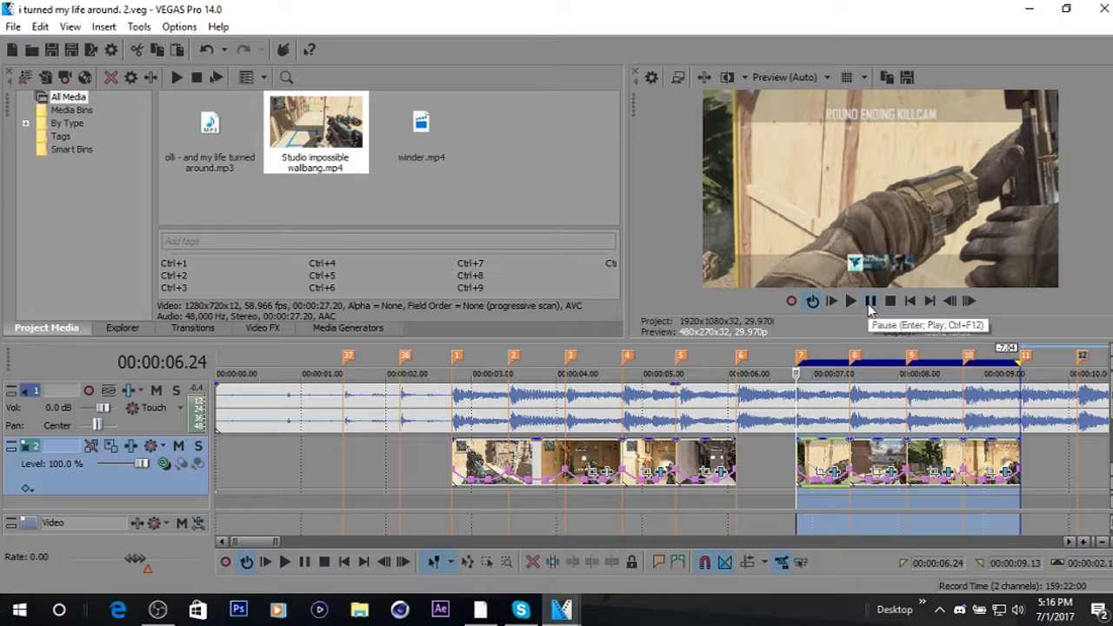
pyautogui.click(870, 304)
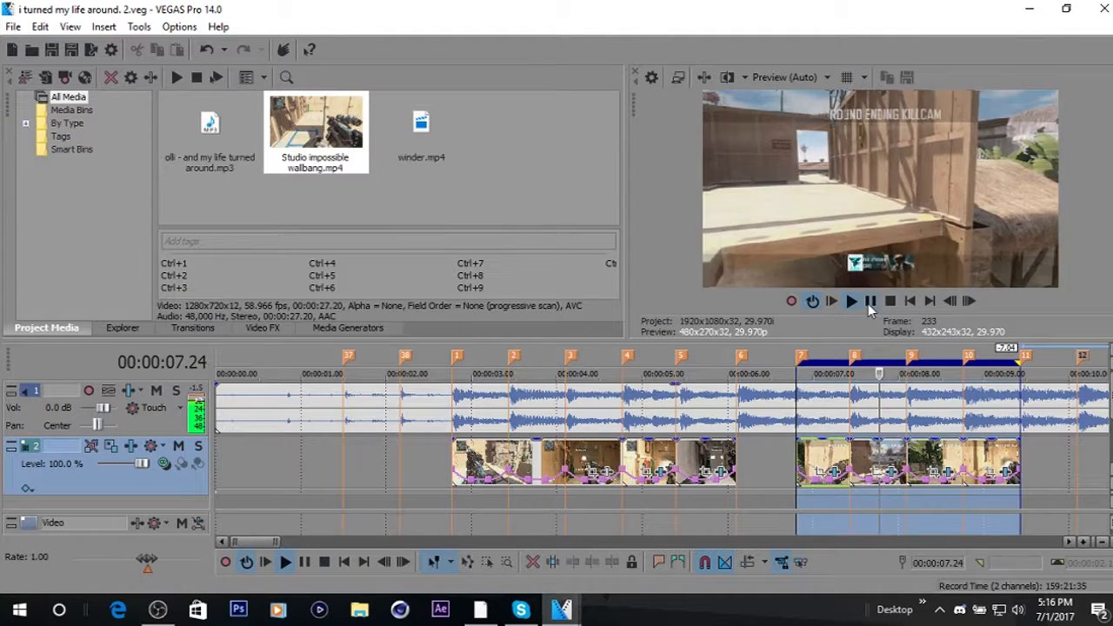
pyautogui.click(870, 302)
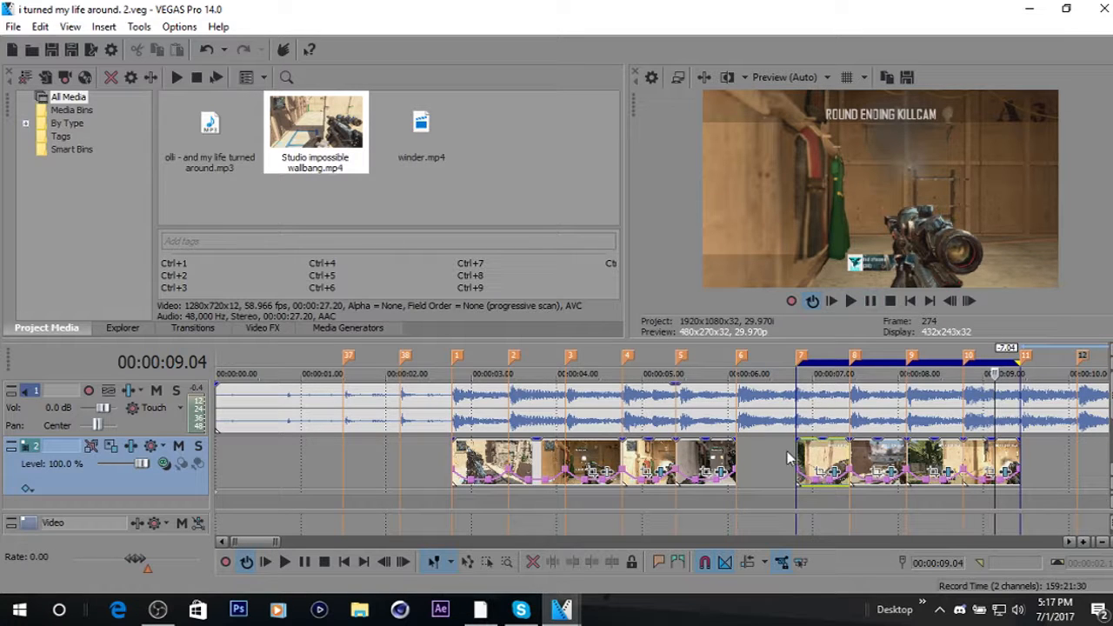
pyautogui.click(774, 461)
pyautogui.click(870, 302)
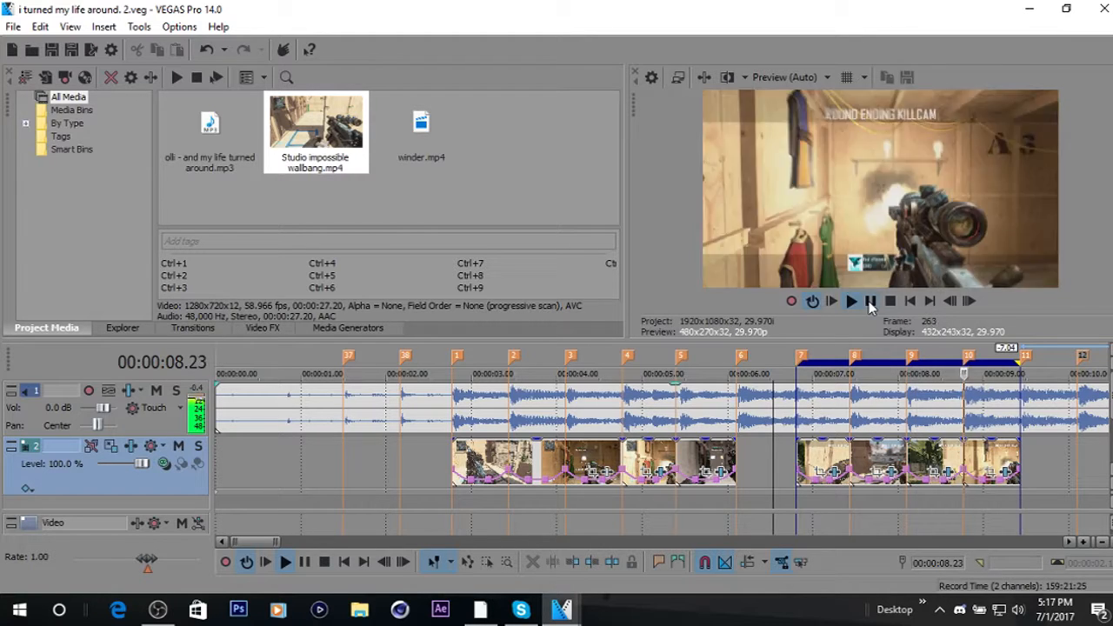
pyautogui.click(870, 301)
# Extend the start of the loop region back to marker 1 so it covers both clip groups up to marker 11.
pyautogui.click(515, 461)
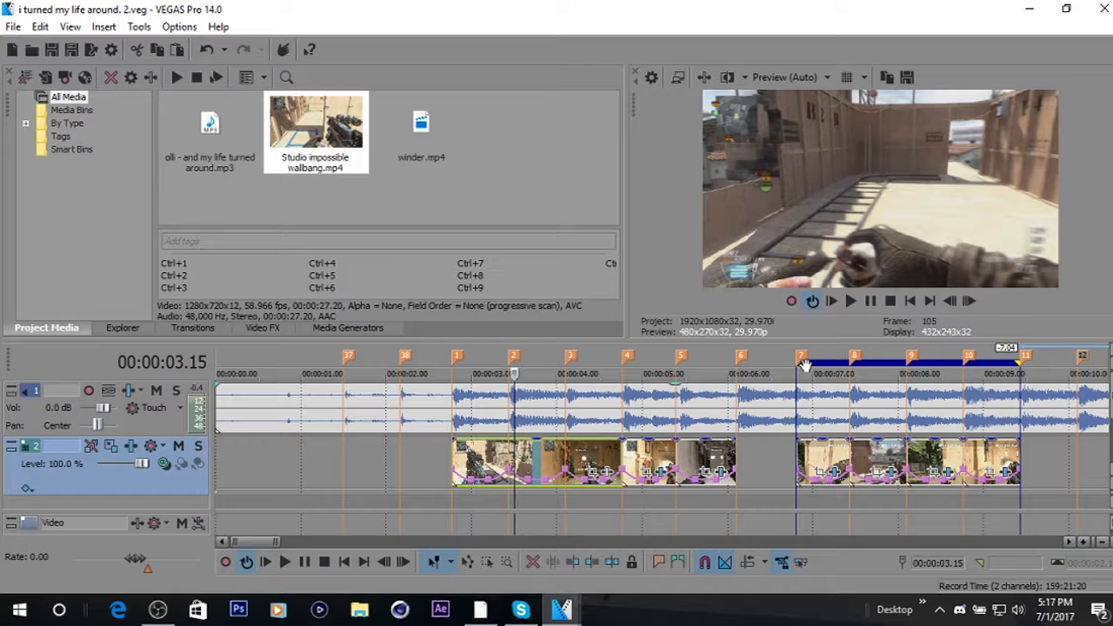
pyautogui.moveTo(801, 434); pyautogui.dragTo(461, 431)
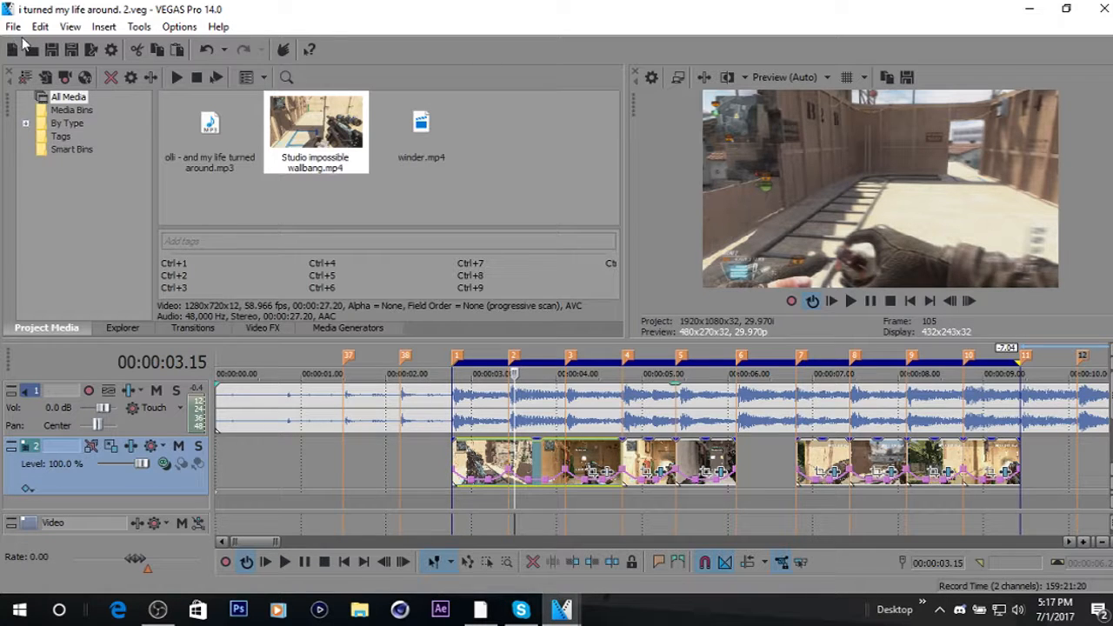
pyautogui.click(15, 28)
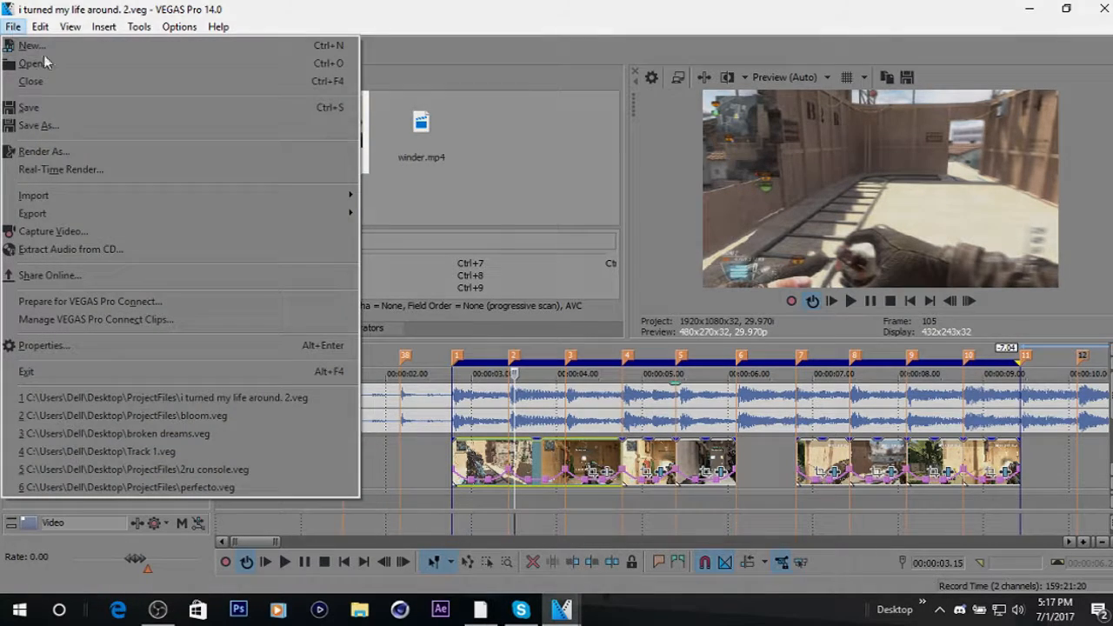
pyautogui.click(158, 610)
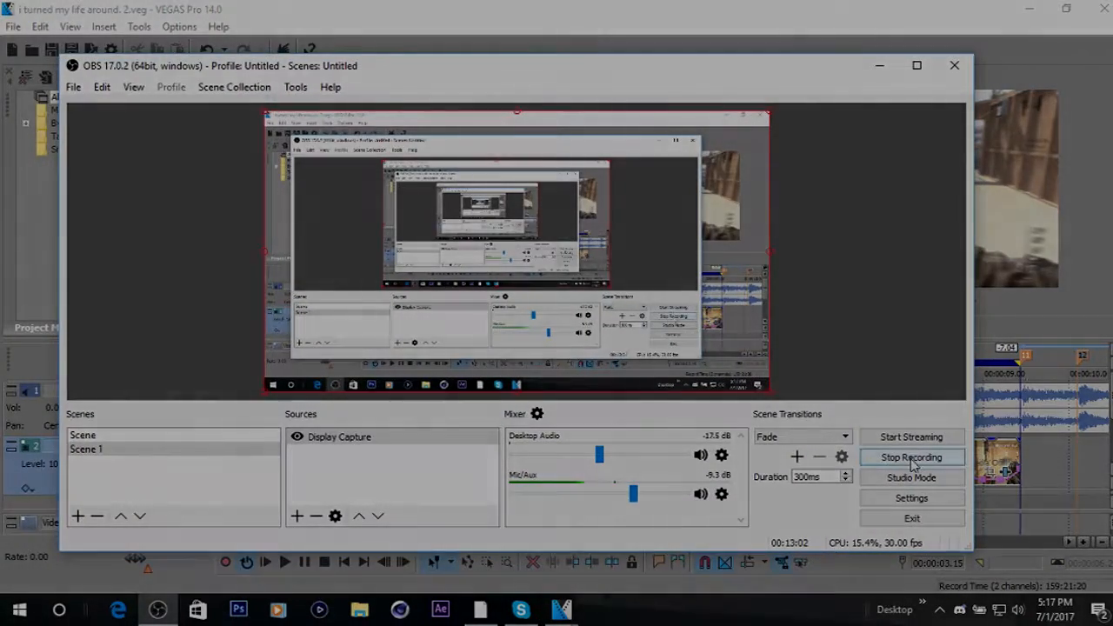